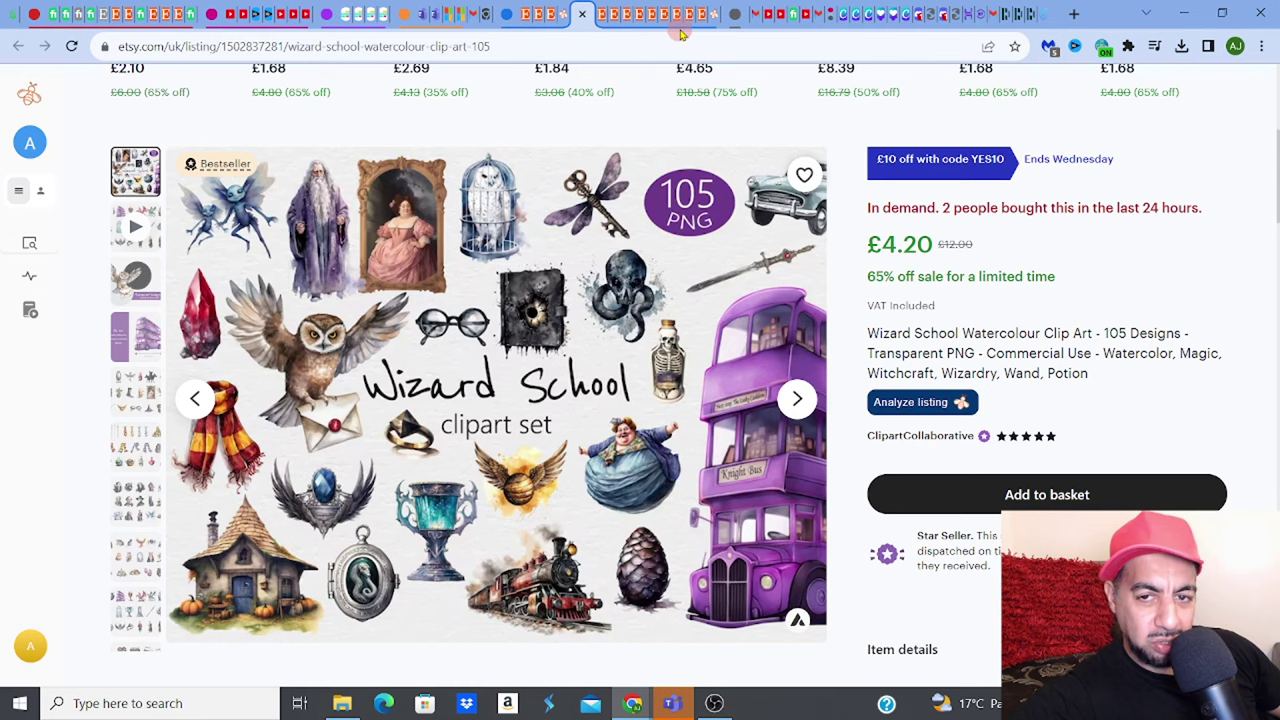
Step: Switch to the blank 2000 × 2000 px Canva design and place a reduced grey owl with two pumpkins in the page's upper-left corner
left_click(853, 16)
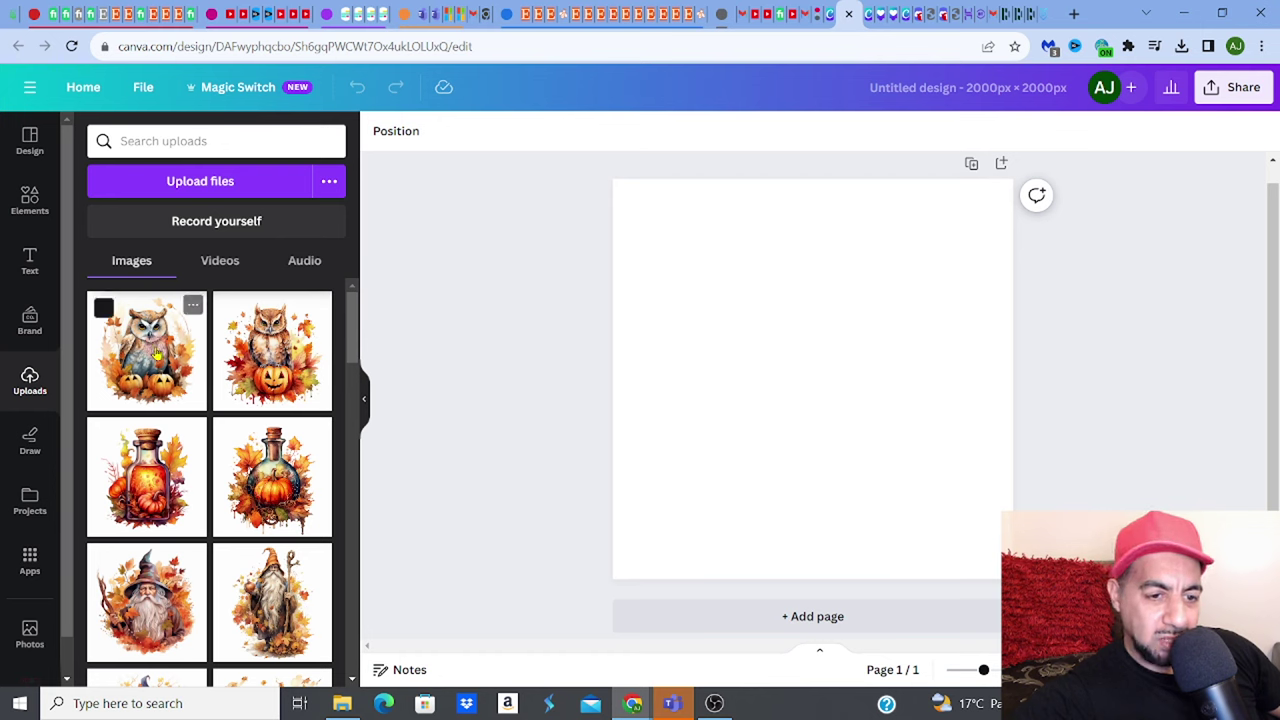
left_click(157, 355)
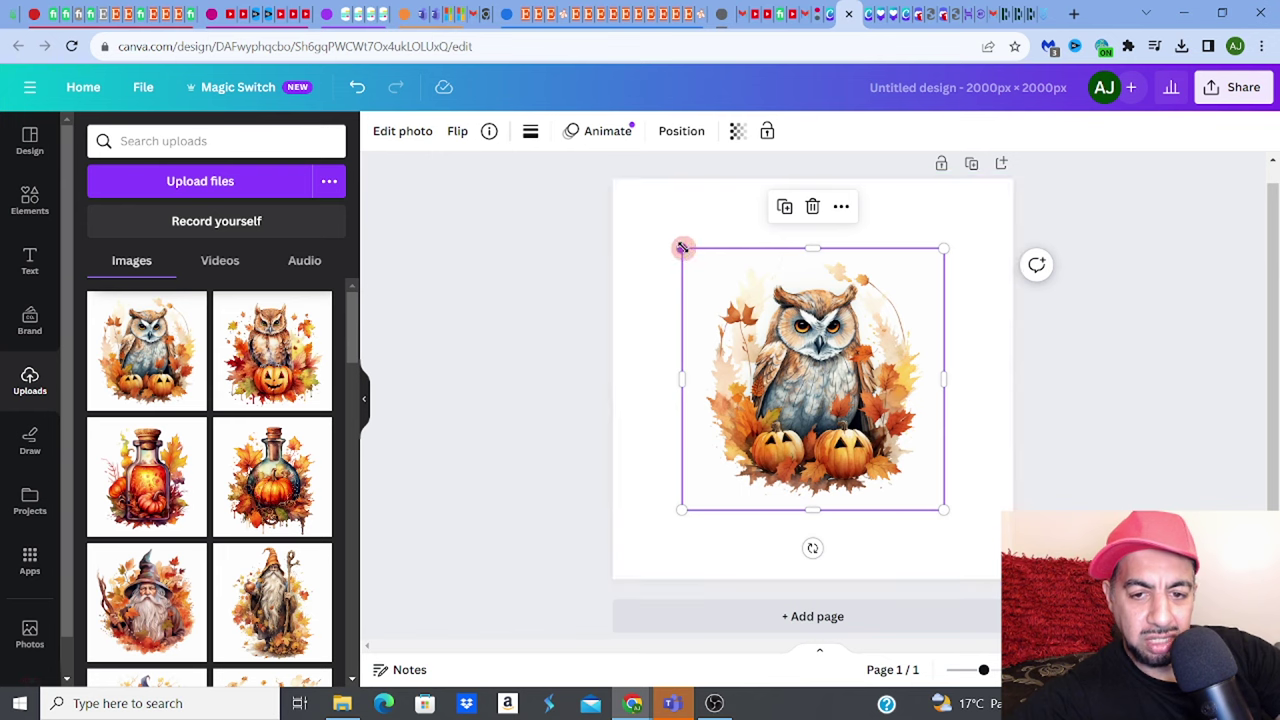
left_click_drag(723, 298, 823, 391)
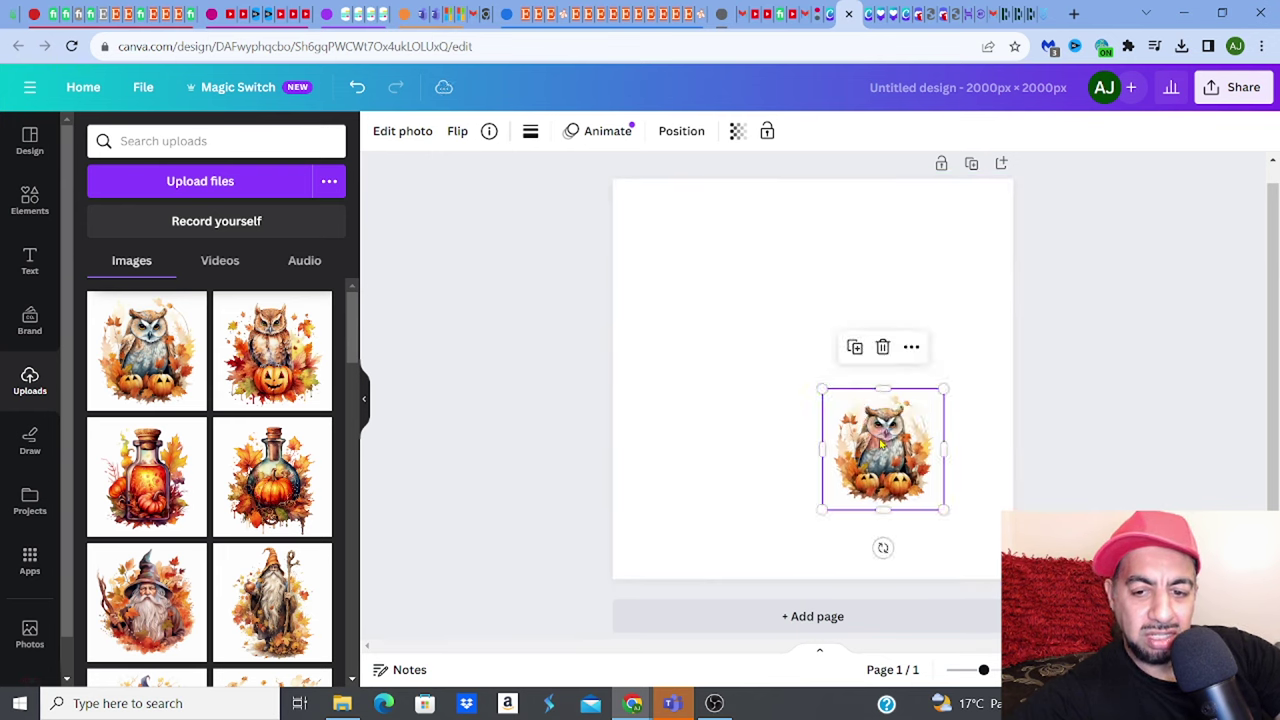
left_click_drag(881, 443, 685, 247)
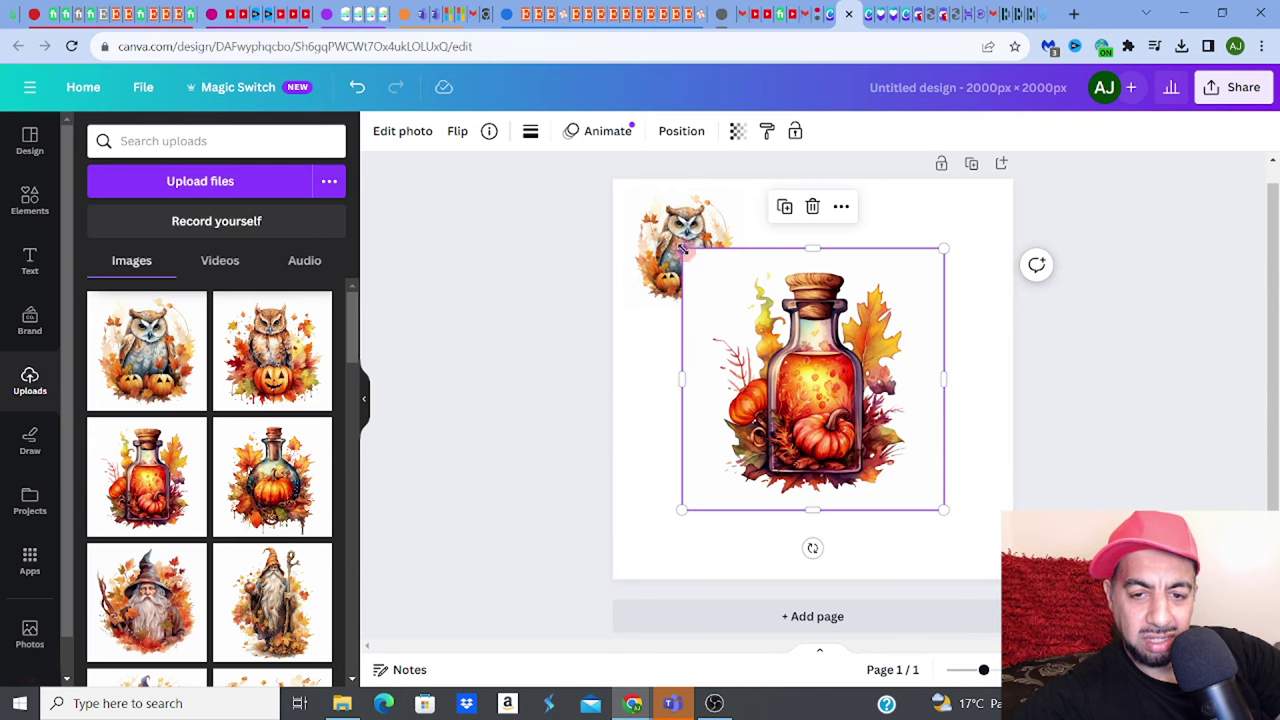
Step: Place a reduced corked potion bottle in the page's upper-right corner and a reduced pointed-hat wizard portrait directly below the owl
left_click_drag(684, 250, 819, 387)
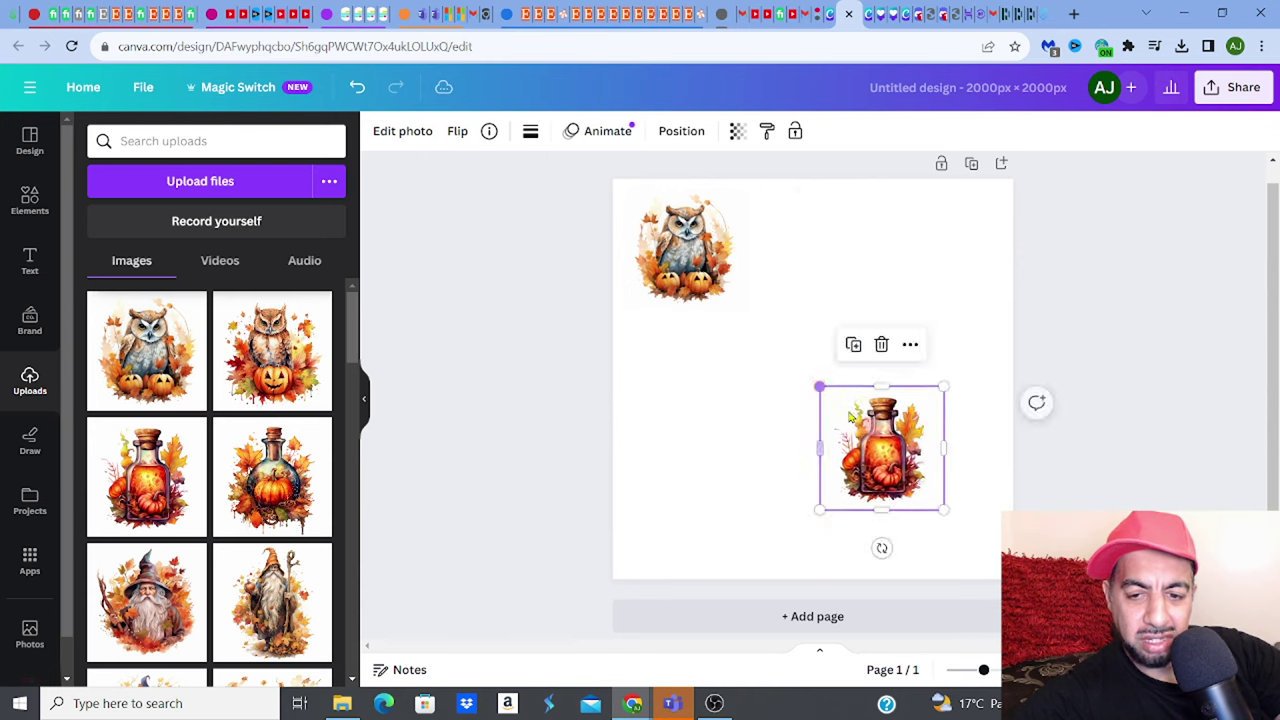
left_click_drag(881, 447, 940, 248)
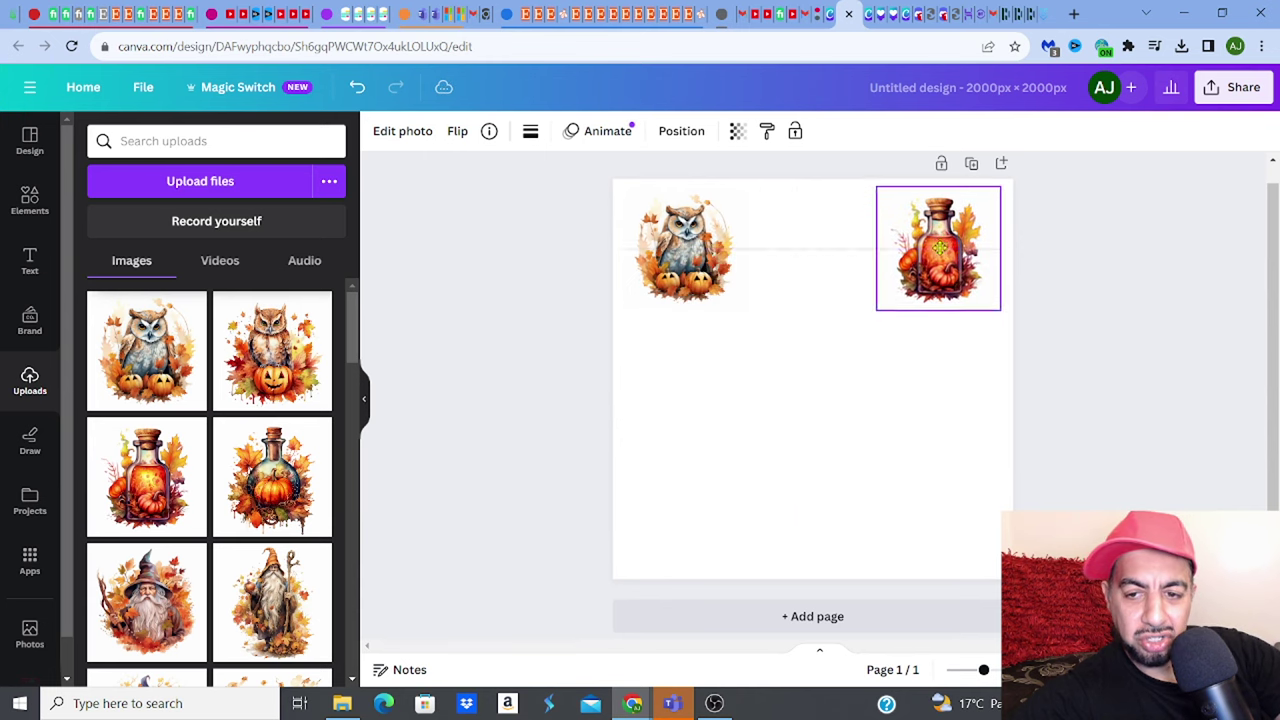
left_click(146, 600)
left_click_drag(683, 248, 822, 381)
left_click_drag(858, 440, 664, 373)
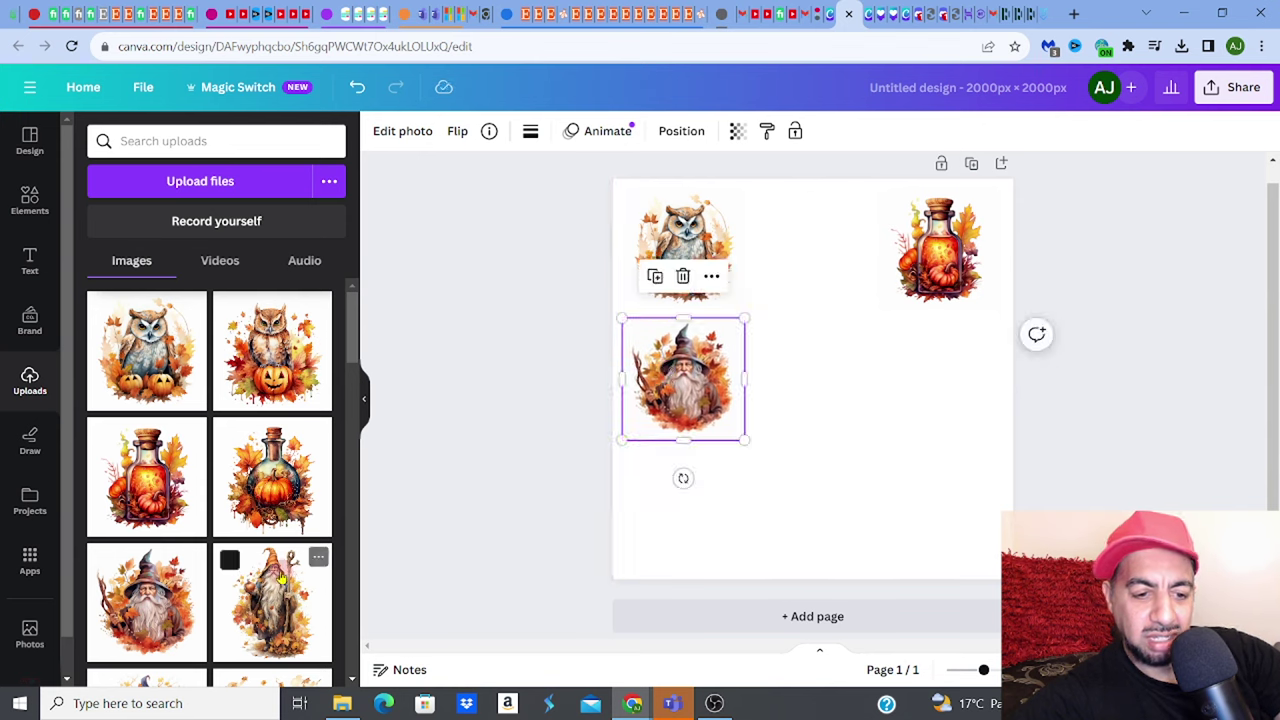
Step: Add the standing wizard with the staff, reduce it to about half the page width, and place it in the page's lower-right corner
left_click(281, 578)
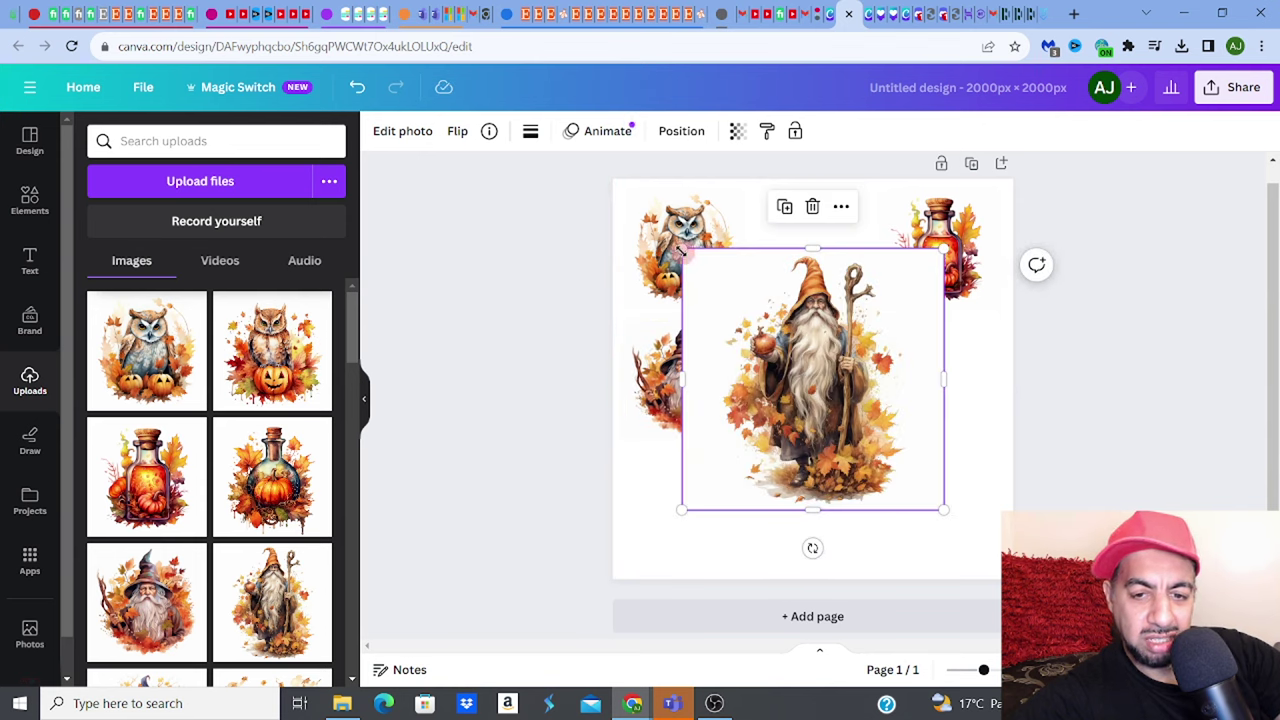
left_click_drag(680, 250, 758, 323)
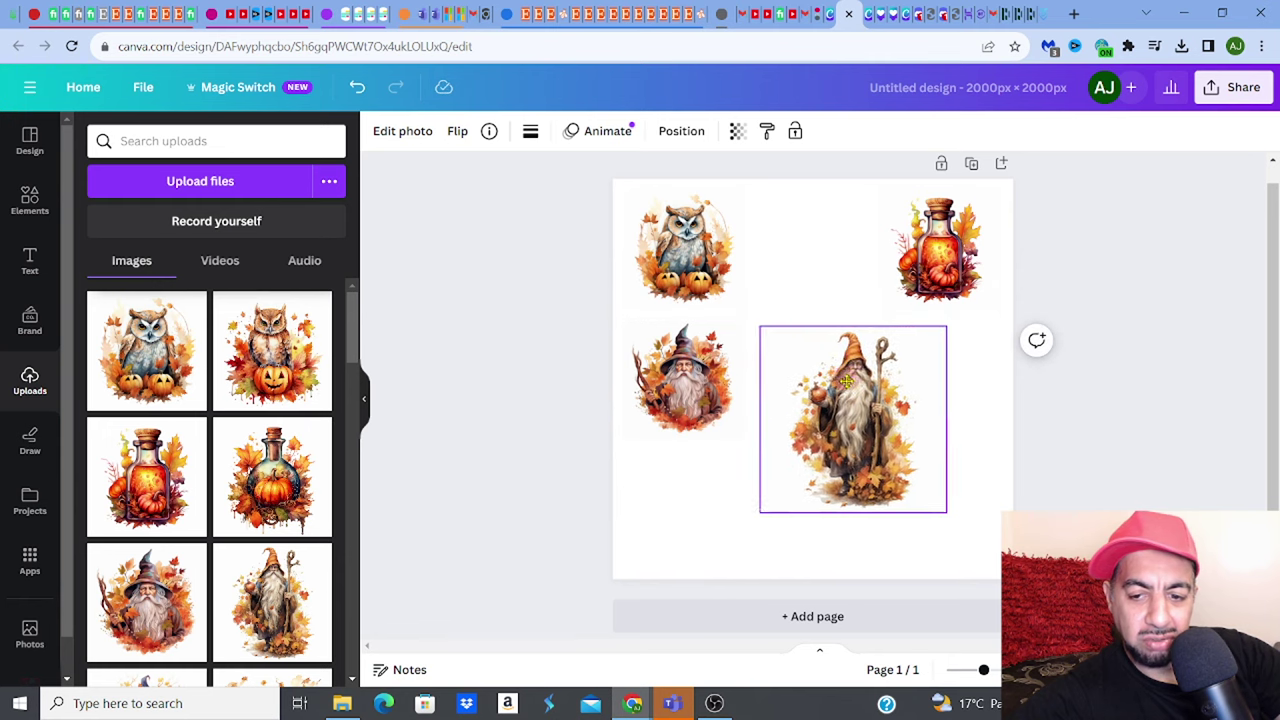
left_click_drag(847, 380, 890, 427)
Step: Add the uploaded image of three bats, reduce it, and fit it between the owl and the corked potion bottle
left_click_drag(345, 354, 353, 392)
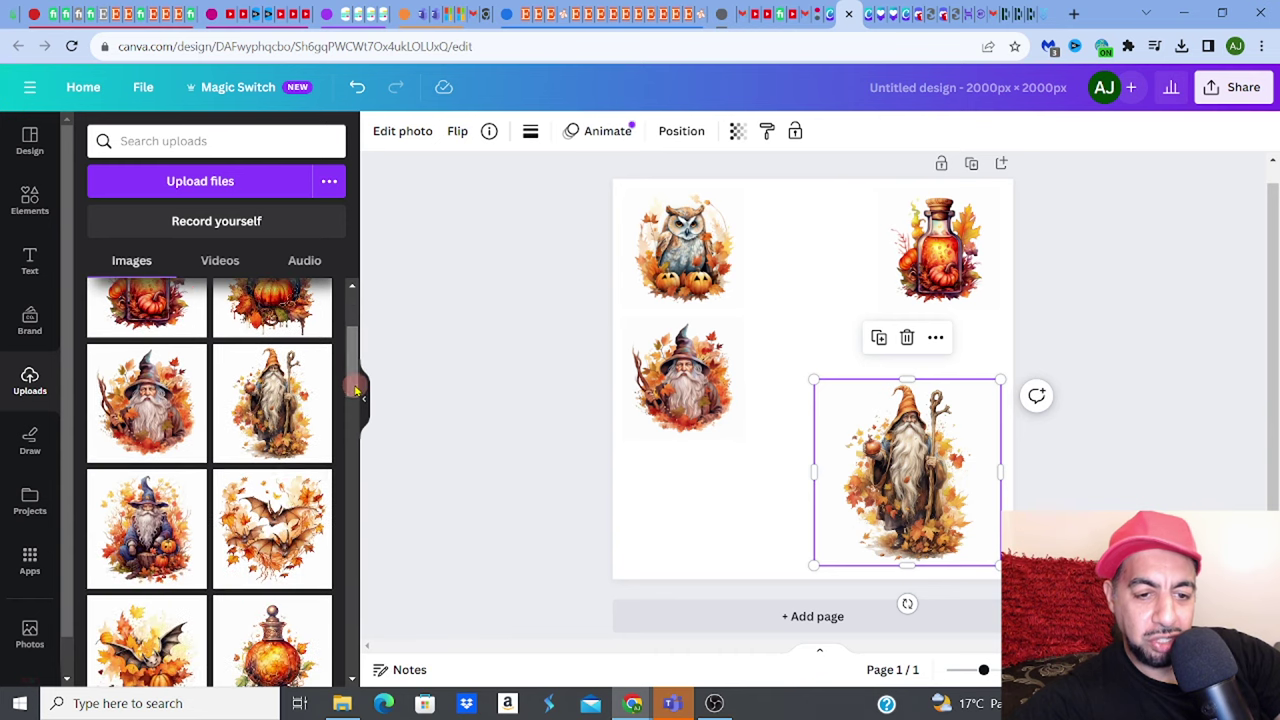
left_click(285, 505)
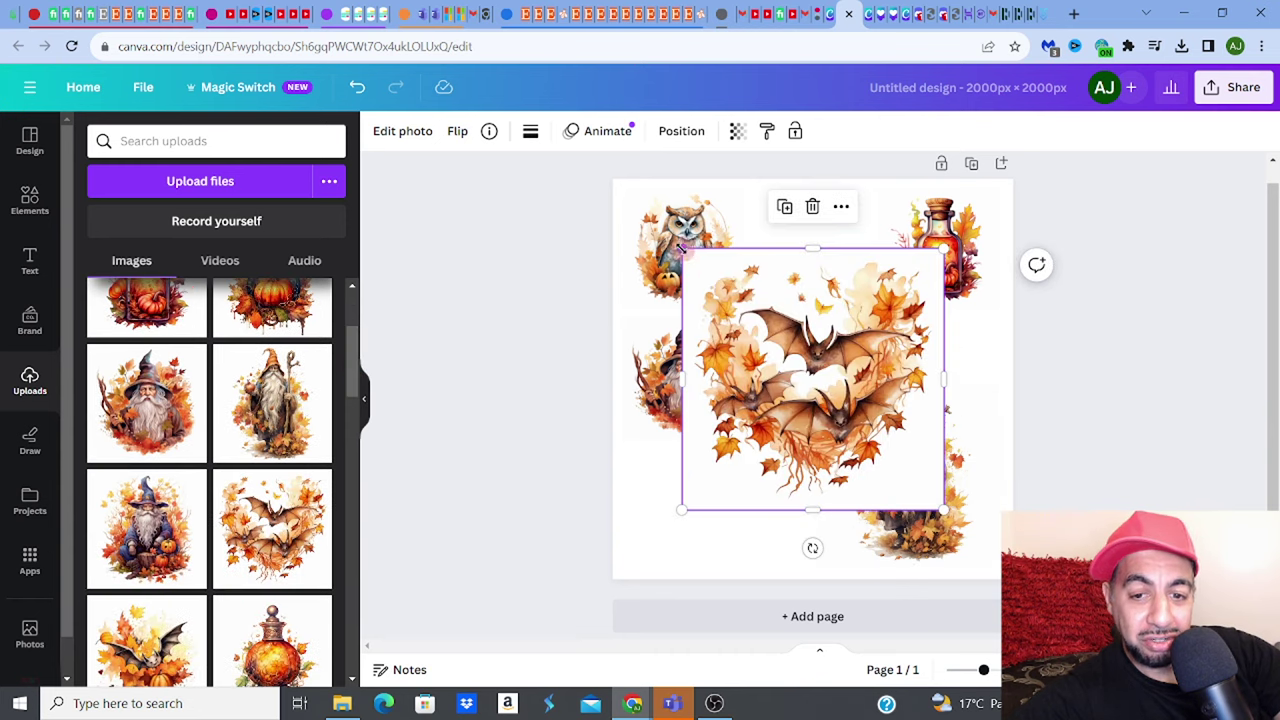
left_click_drag(682, 248, 808, 376)
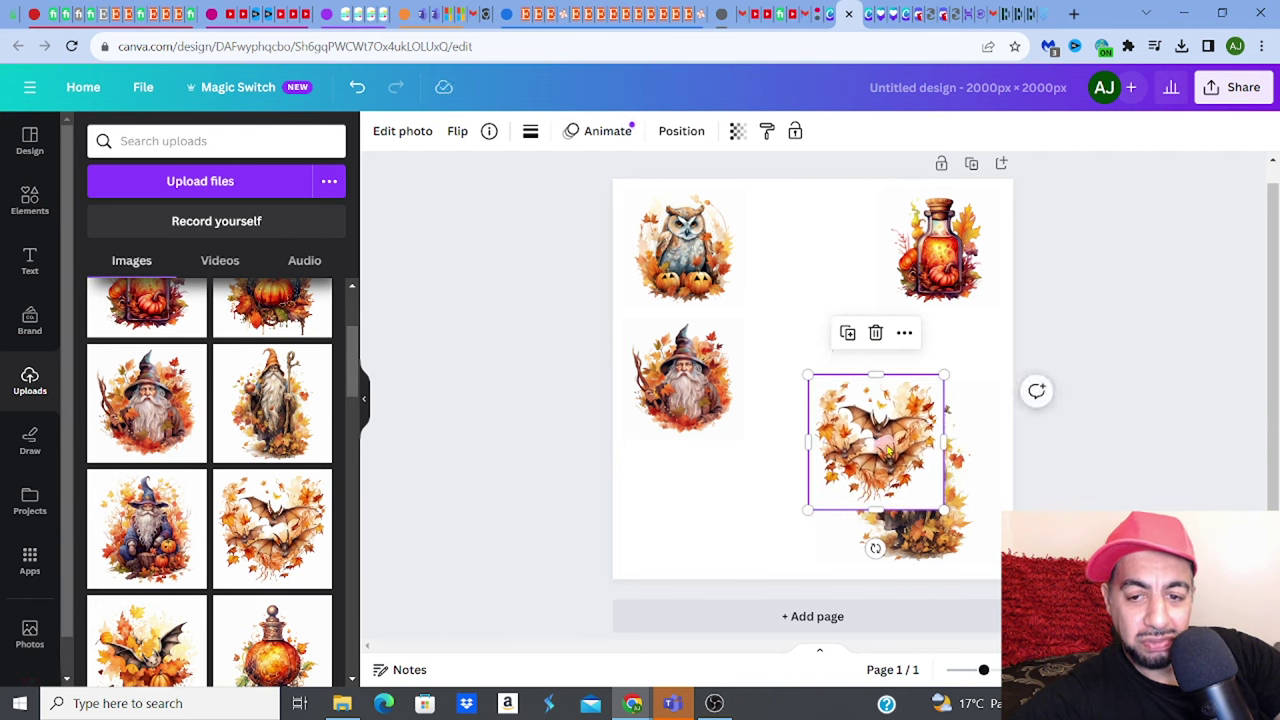
left_click_drag(888, 452, 833, 273)
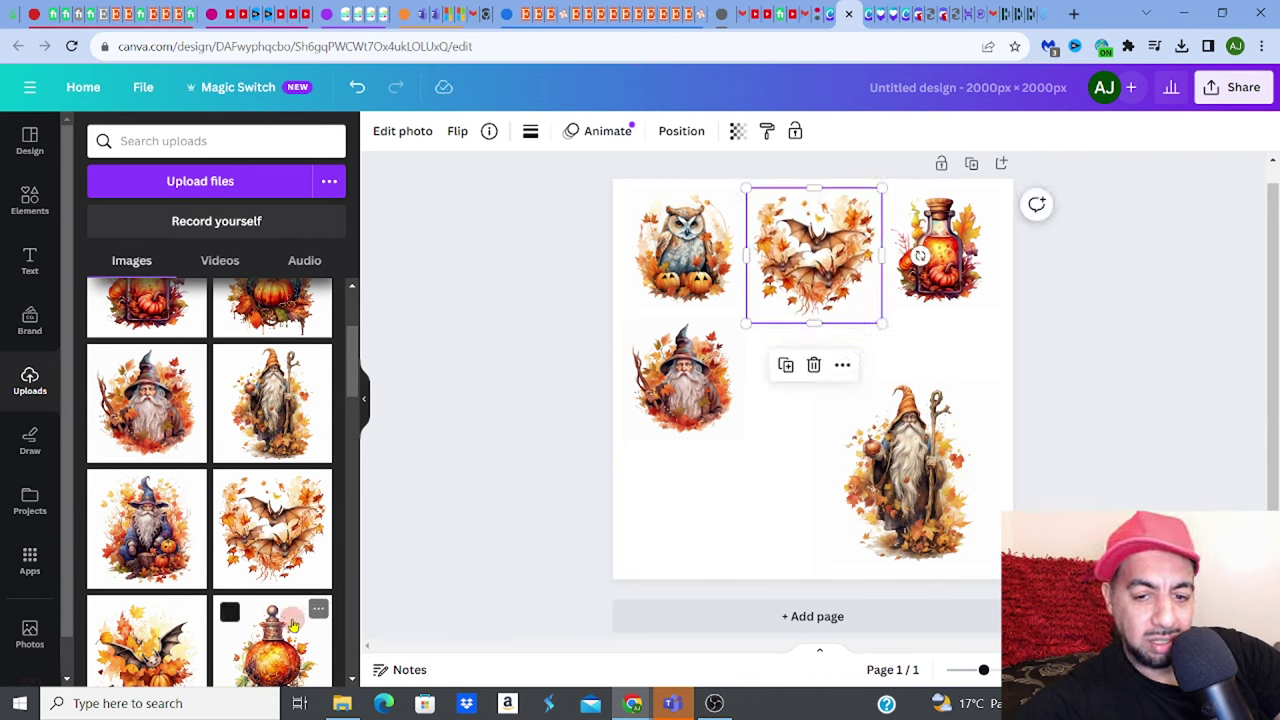
Step: Add the round orange potion bottle, reduce it, and place it in the page's lower-left corner below the wizard portrait
left_click(270, 640)
left_click_drag(679, 252, 790, 355)
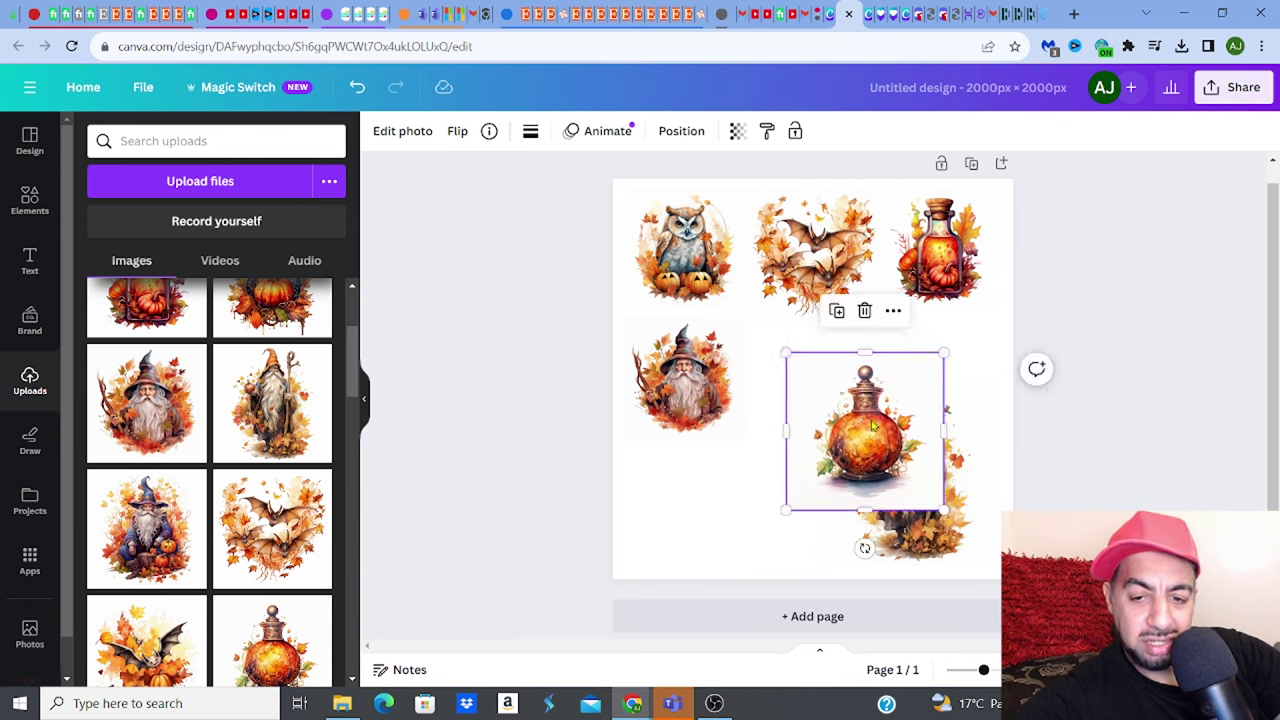
left_click_drag(874, 420, 700, 490)
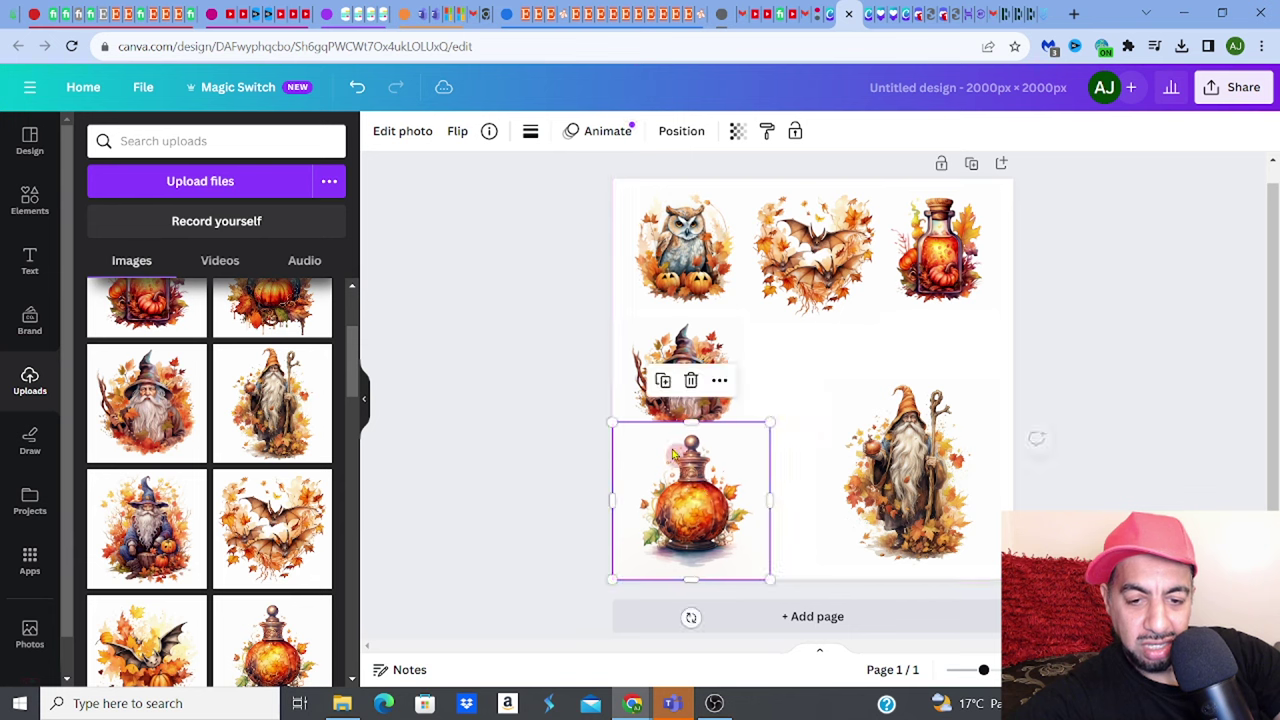
left_click_drag(613, 423, 648, 456)
left_click_drag(695, 497, 670, 503)
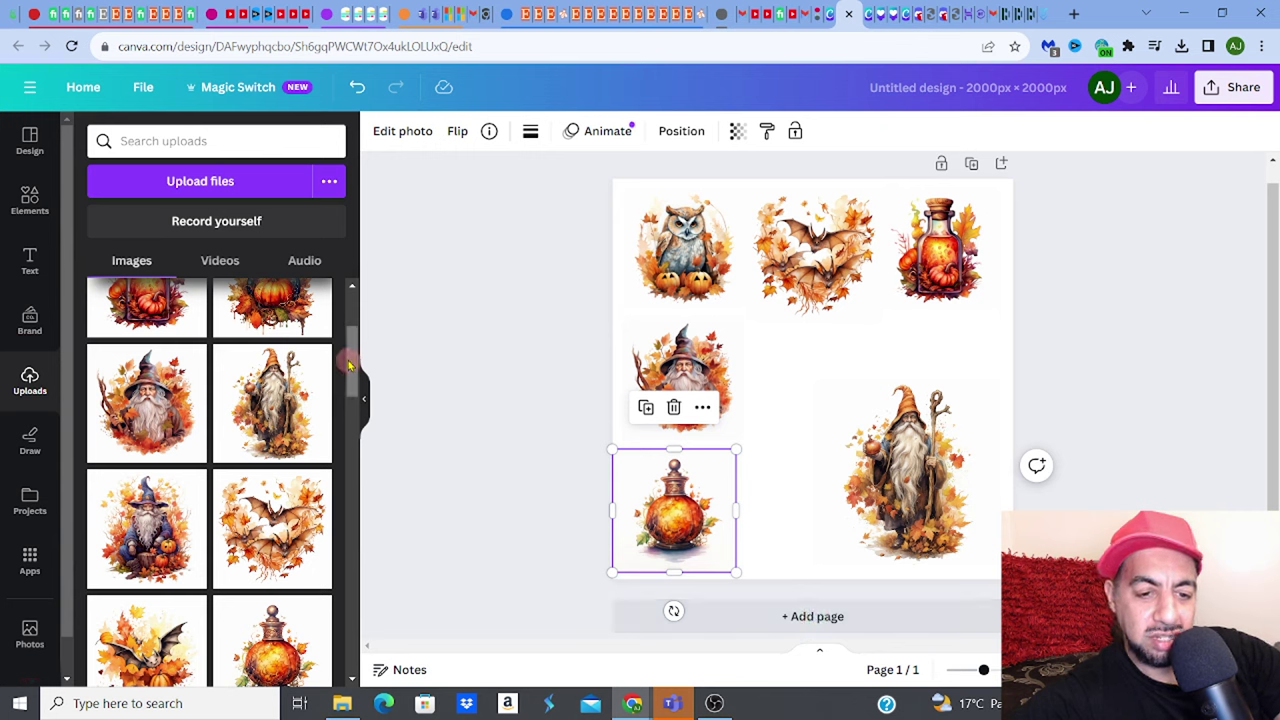
Step: Add the uploaded pumpkin-on-open-book image, reduce it, and move it toward the bottom centre of the page
scroll(355, 375, "down", 2)
scroll(355, 375, "down", 3)
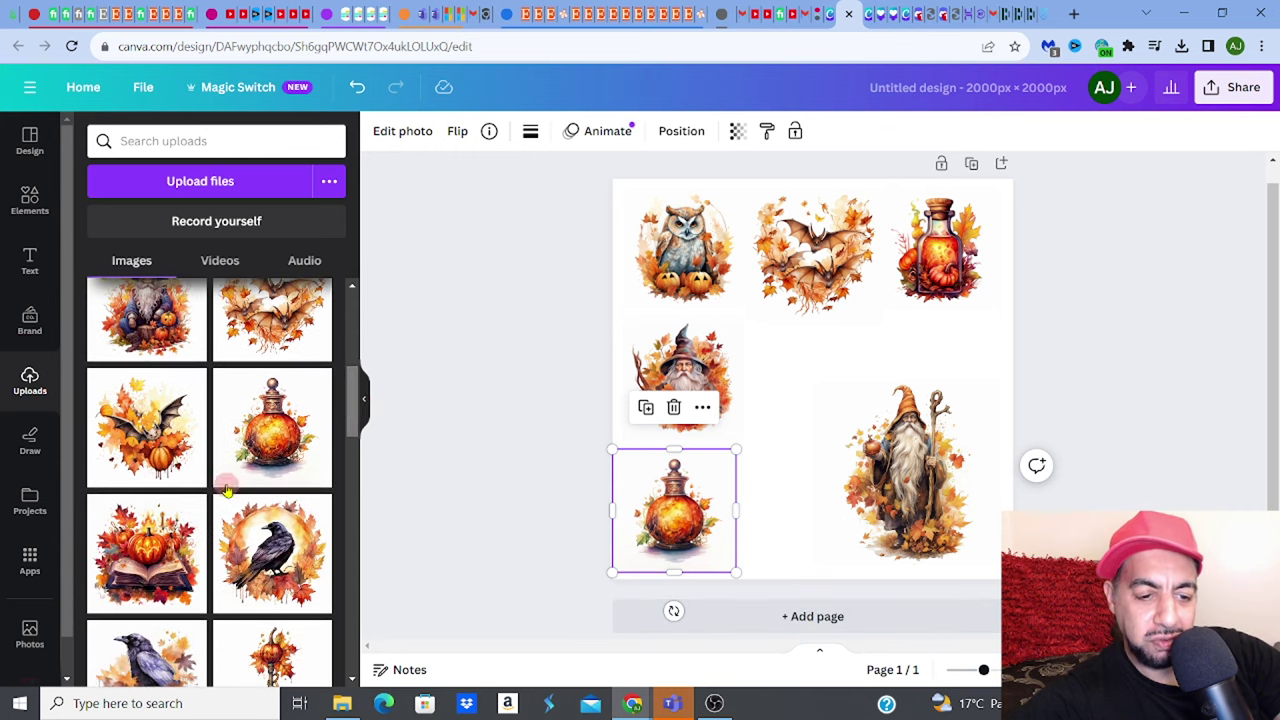
left_click(160, 527)
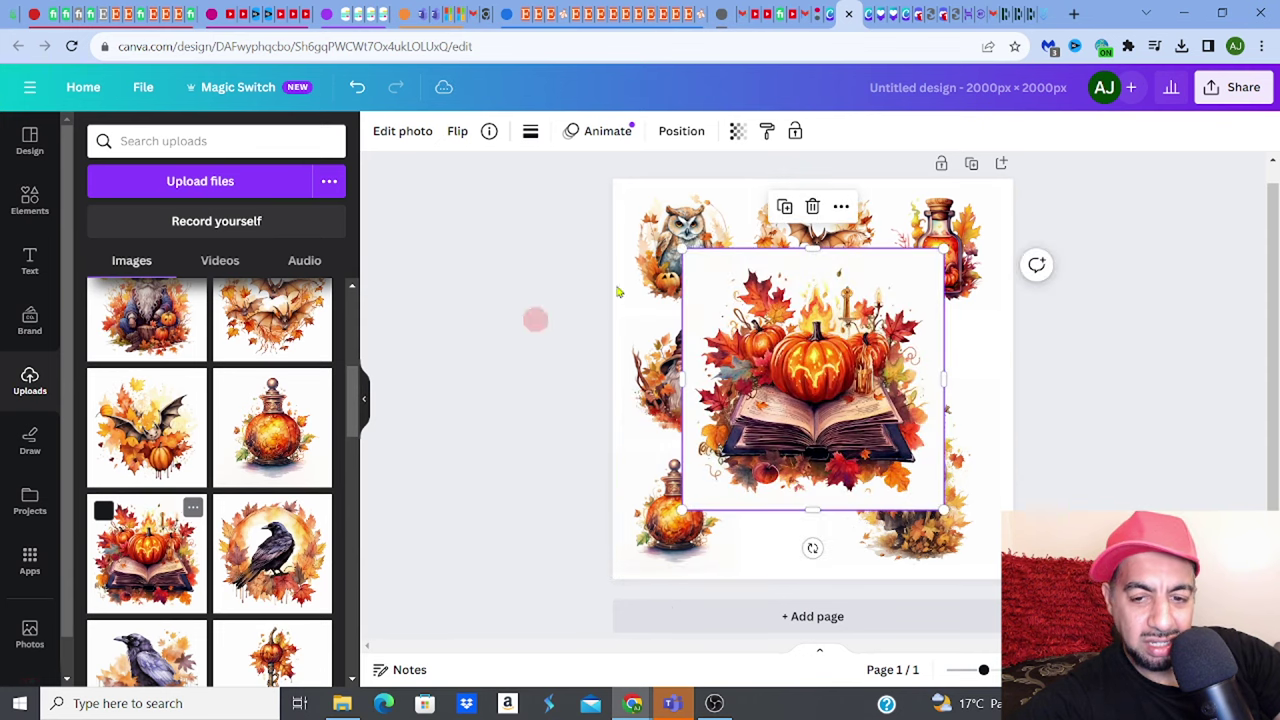
left_click_drag(684, 251, 768, 335)
left_click_drag(869, 389, 825, 428)
Step: Move the standing wizard up along the page's right edge and fit the pumpkin book, slightly enlarged, at the bottom centre
left_click_drag(929, 439, 970, 441)
left_click_drag(857, 379, 926, 341)
left_click_drag(810, 458, 816, 487)
left_click_drag(726, 402, 720, 396)
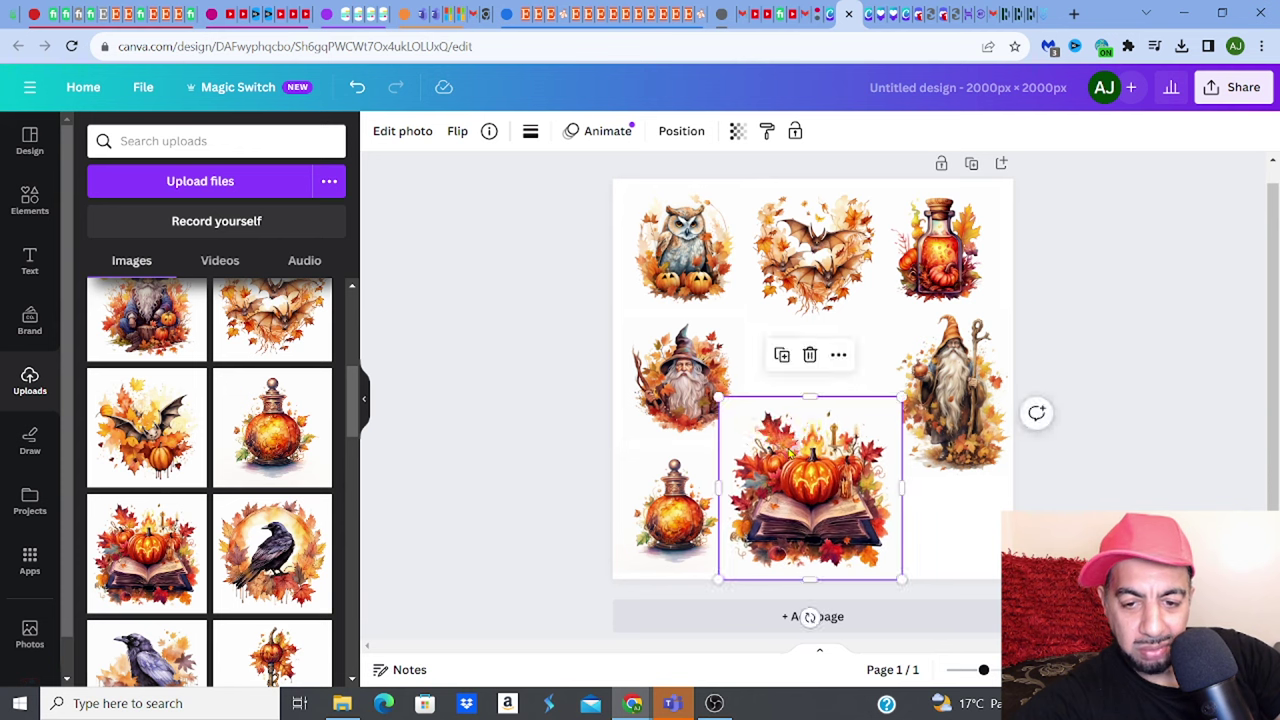
Step: Remove the background of the pumpkin book image with BG Remover and enlarge it slightly between the neighbouring images
left_click(398, 135)
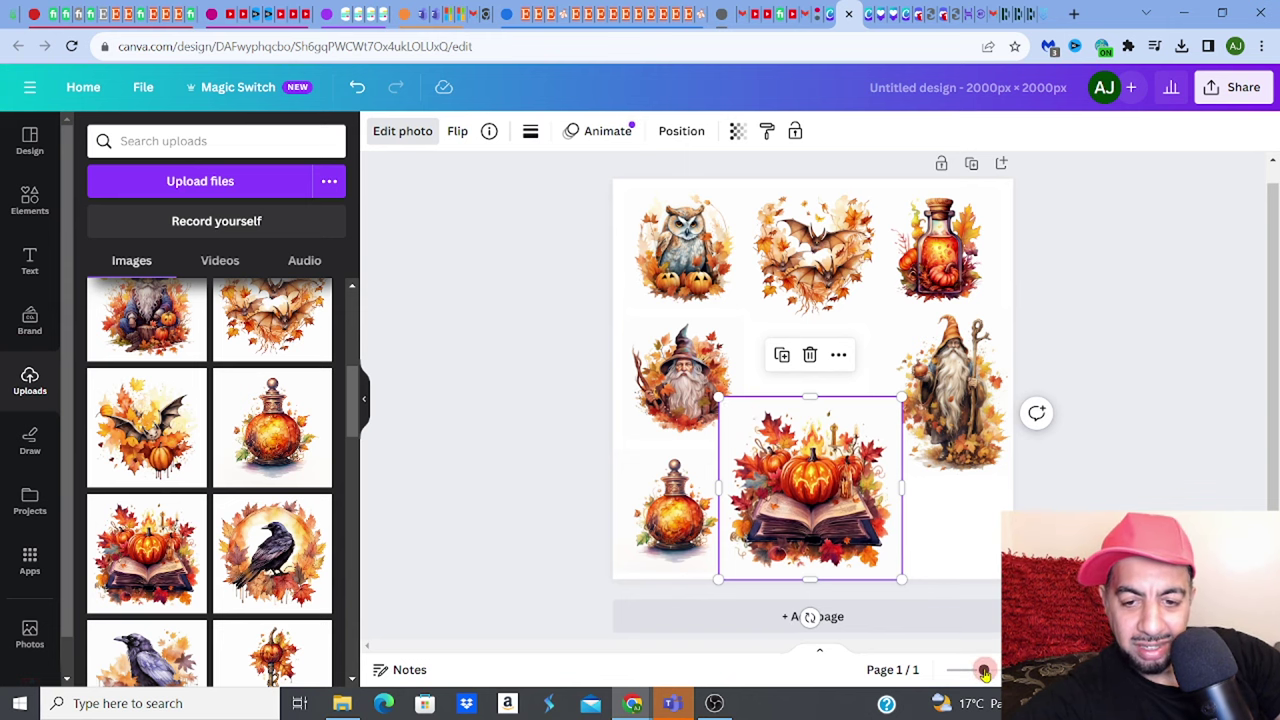
left_click_drag(984, 673, 998, 670)
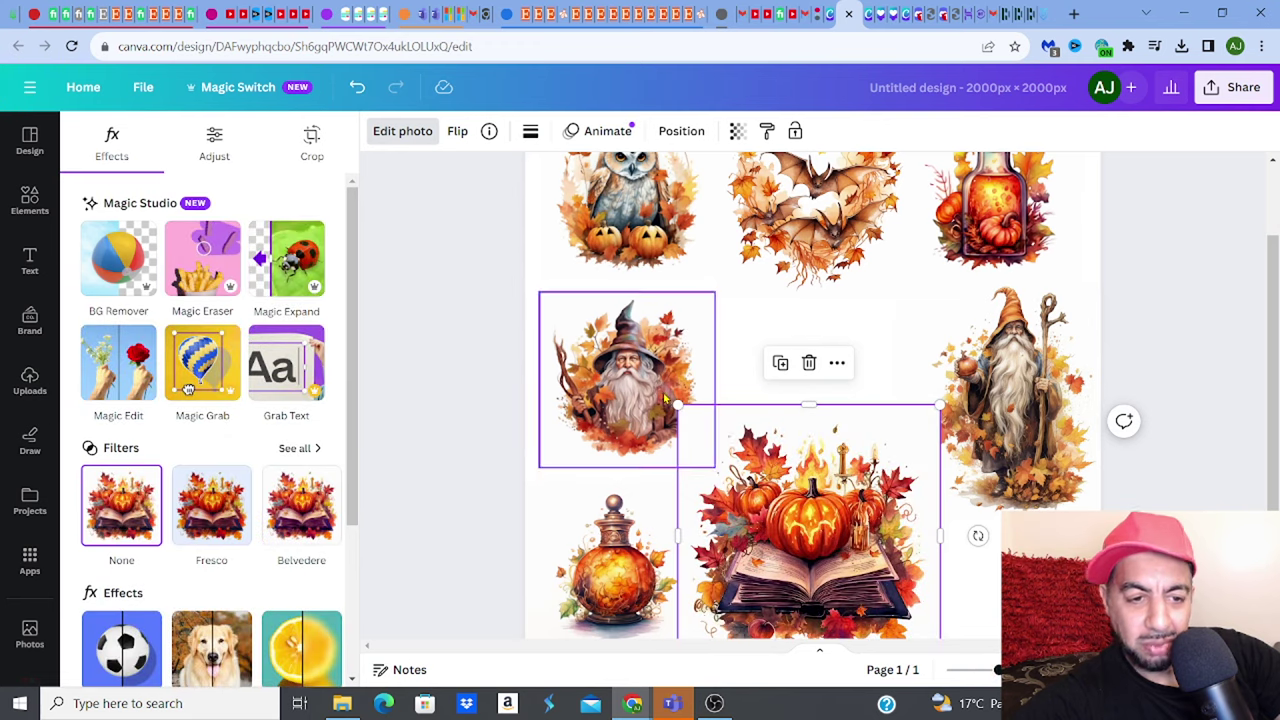
left_click(131, 264)
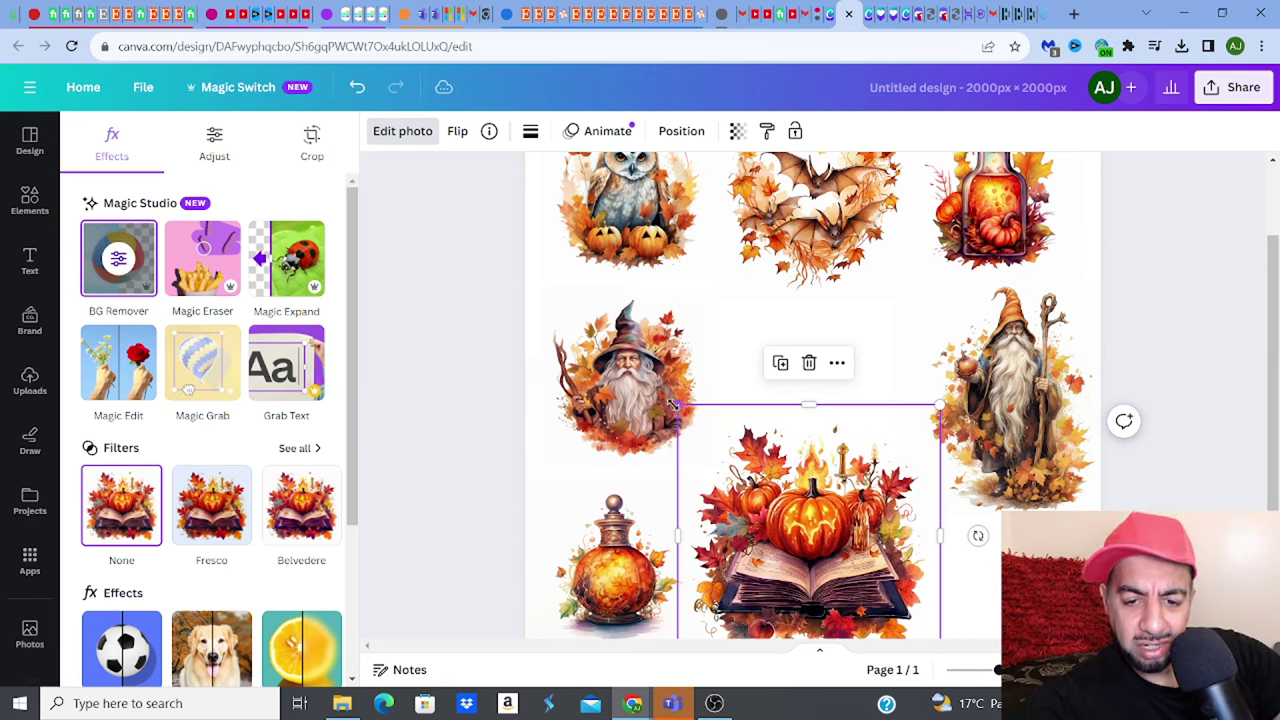
left_click_drag(674, 403, 659, 387)
left_click_drag(746, 455, 766, 447)
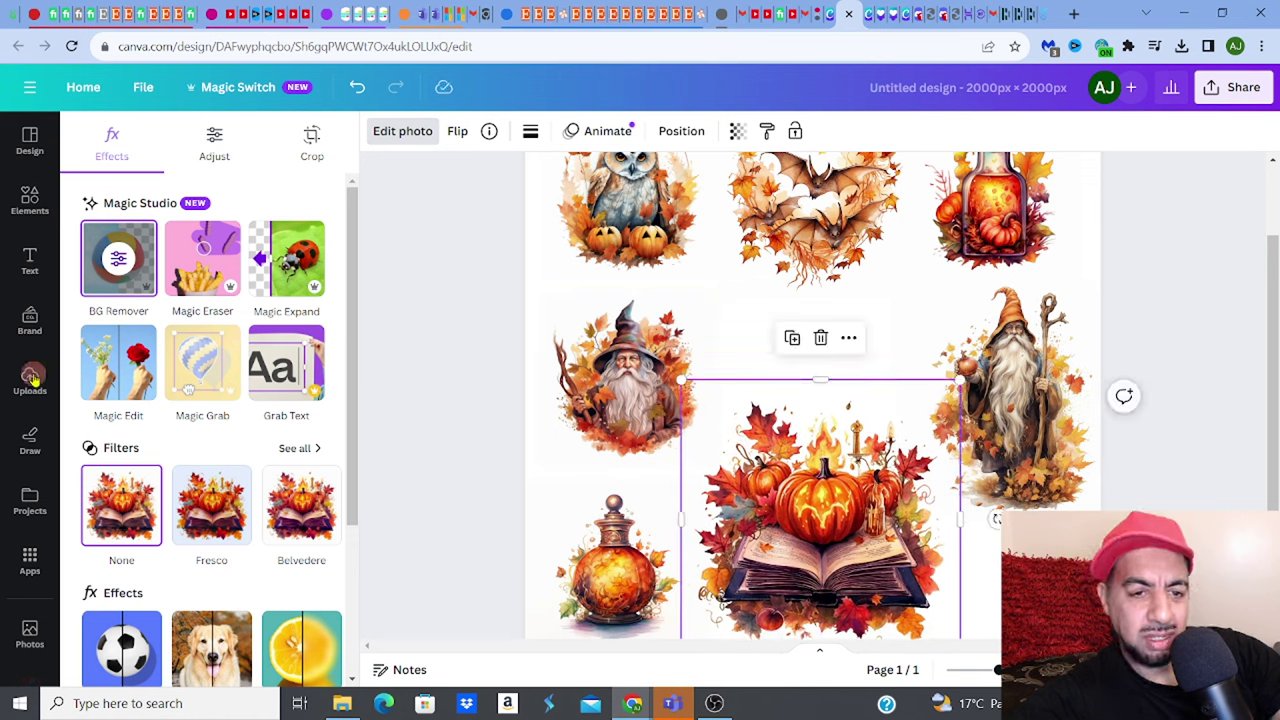
Step: Add the crow with the leaf wreath, reduced, in the page's lower-right corner and remove its background with BG Remover
left_click(485, 348)
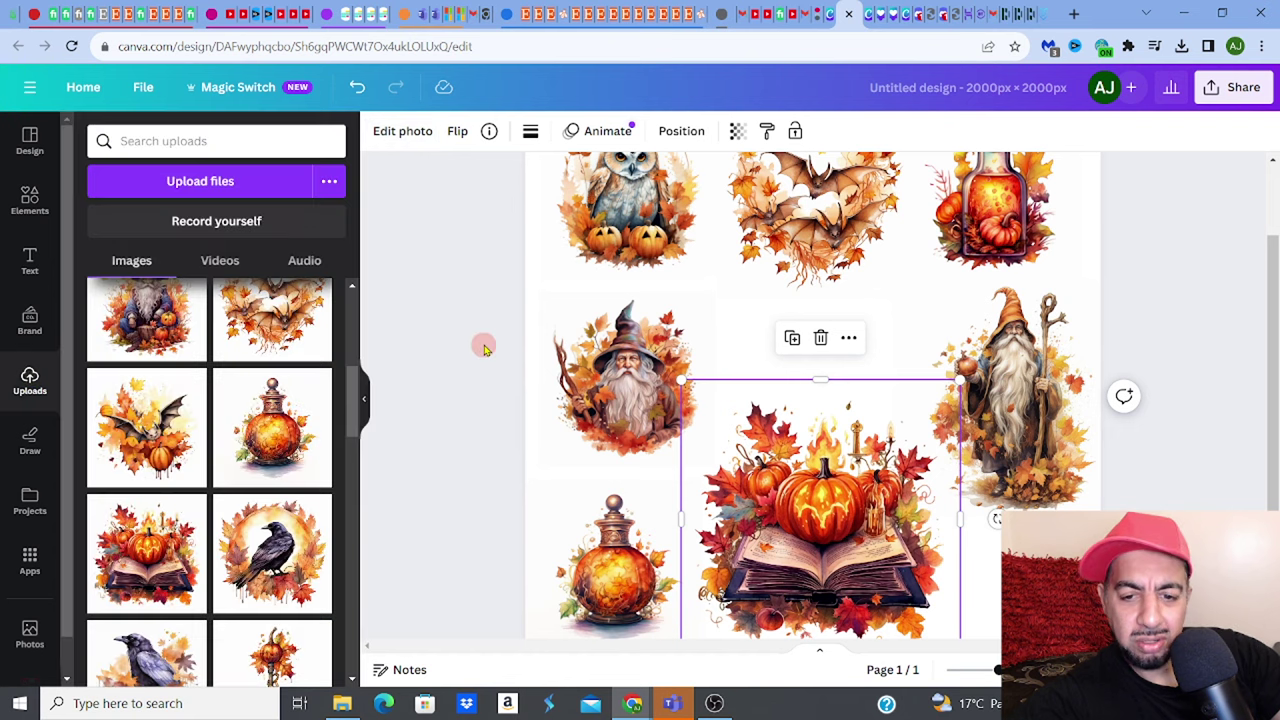
left_click(290, 552)
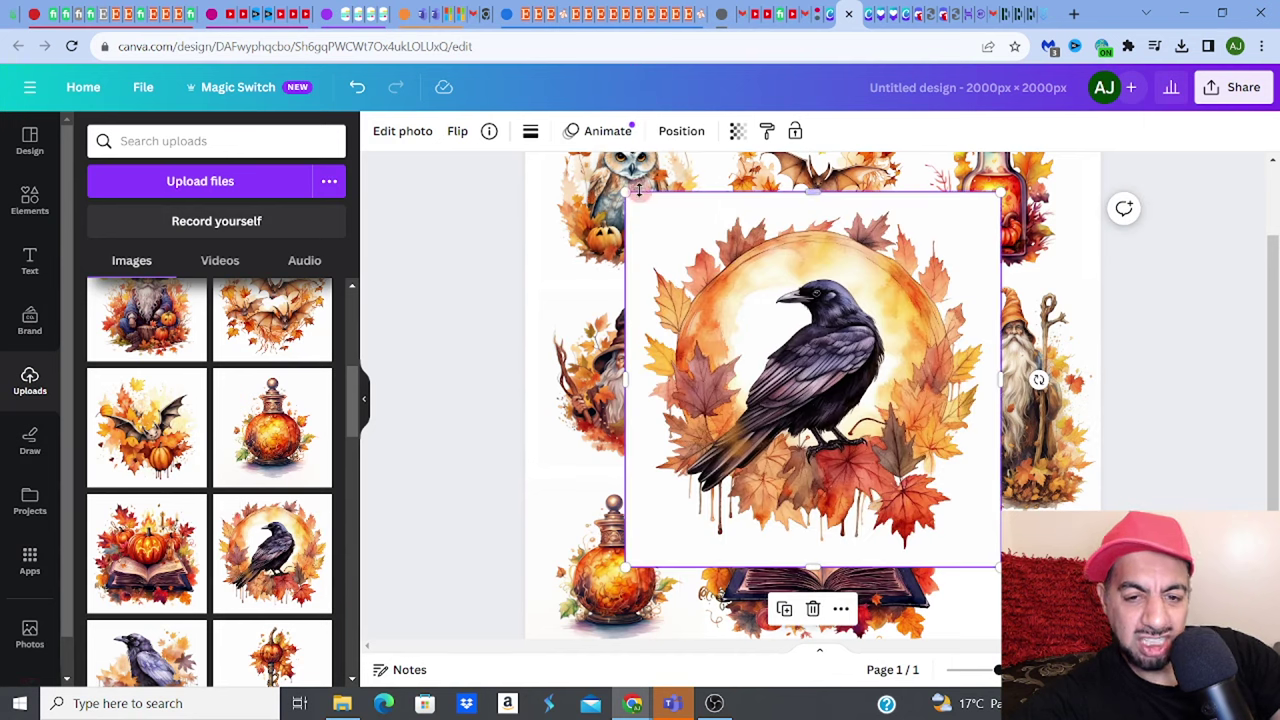
left_click_drag(630, 190, 787, 351)
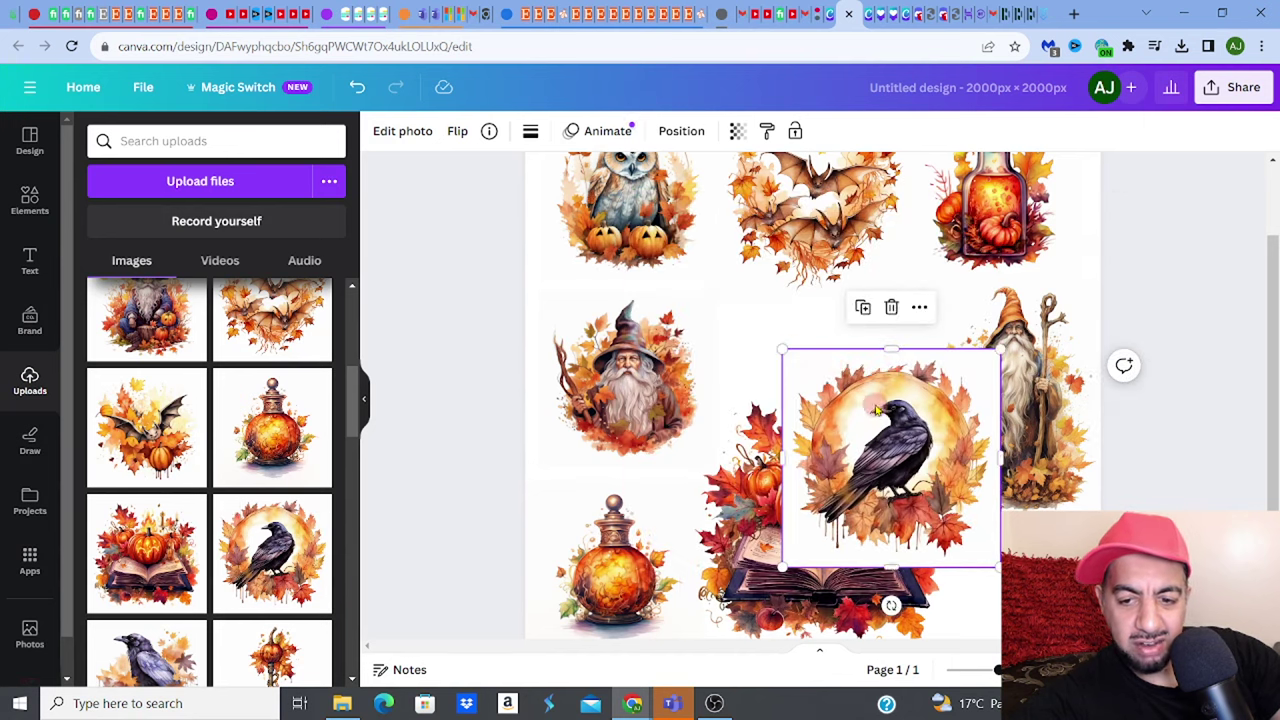
left_click_drag(878, 411, 975, 512)
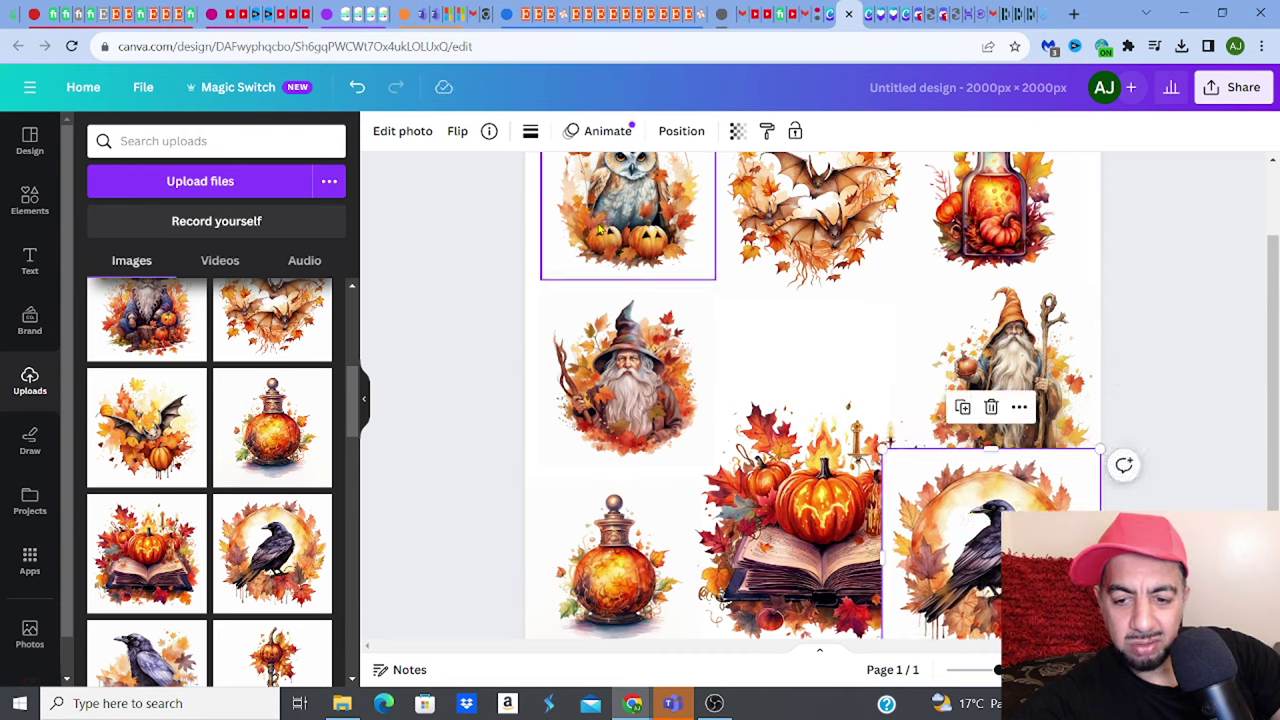
left_click(405, 131)
left_click(118, 258)
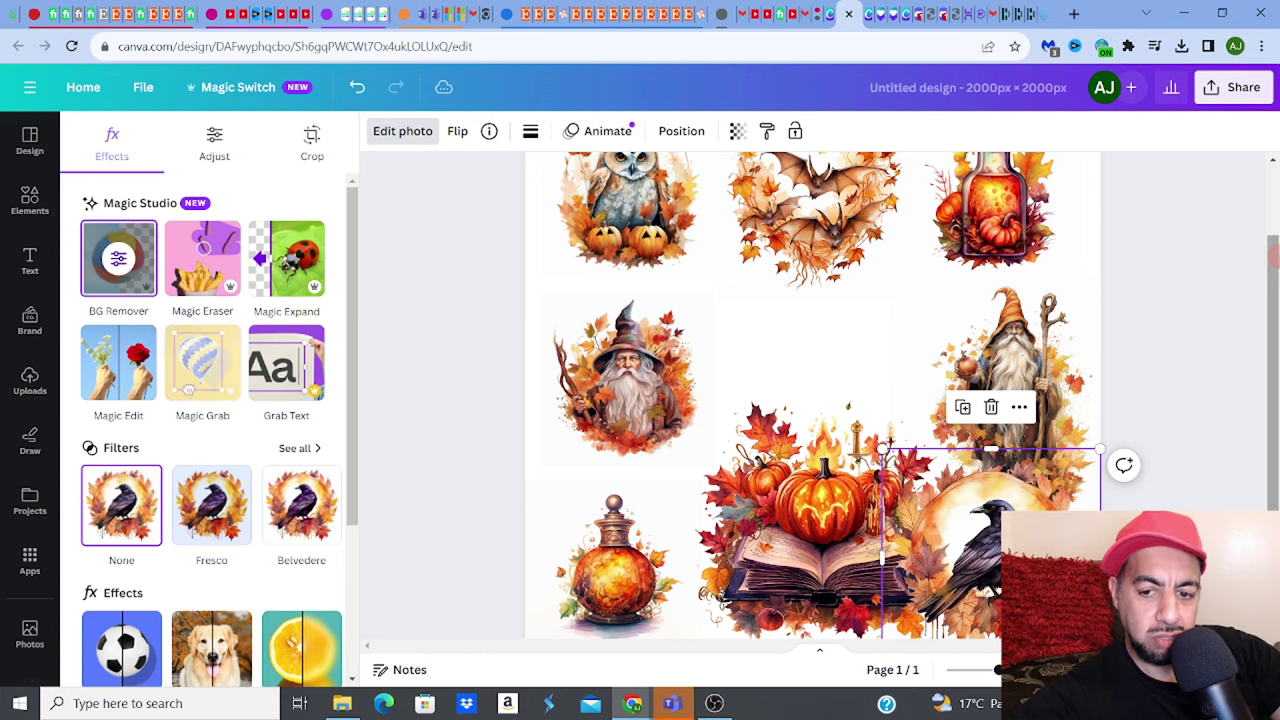
Step: Shift the round potion bottle toward the page's left edge and make the pumpkin book smaller, moved away from the crow
scroll(1138, 510, "down", 1)
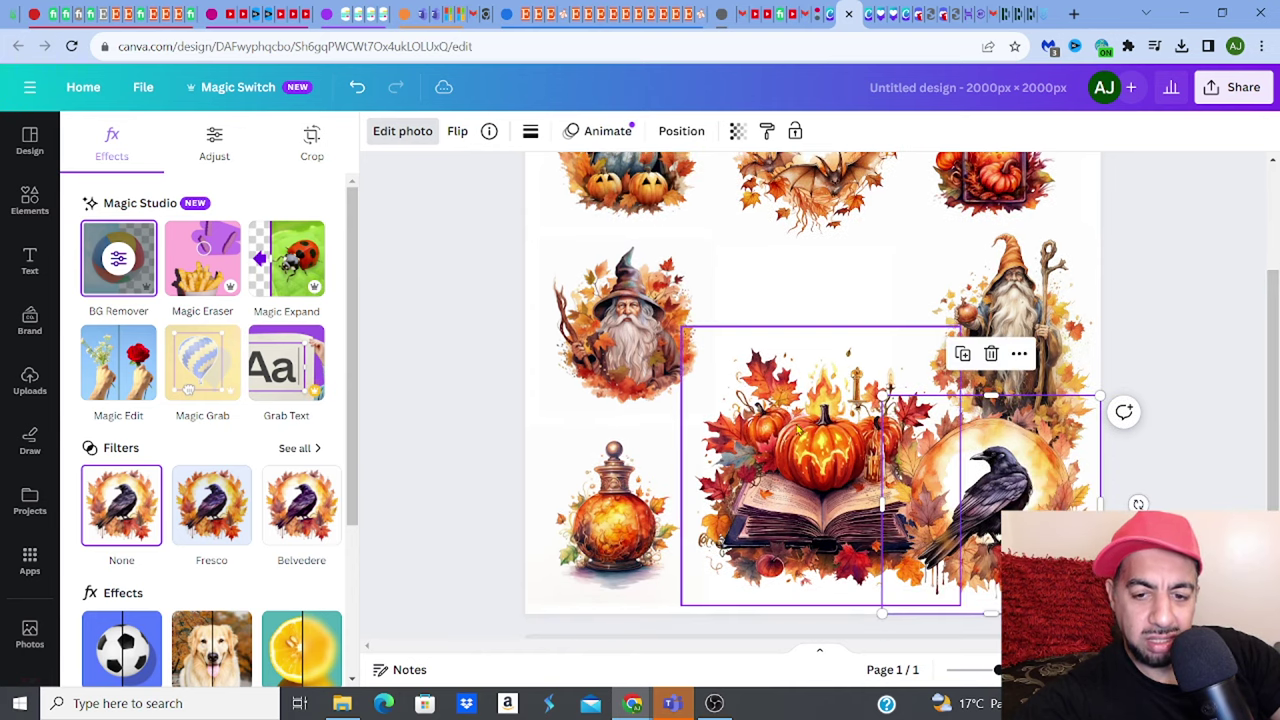
left_click_drag(754, 411, 712, 393)
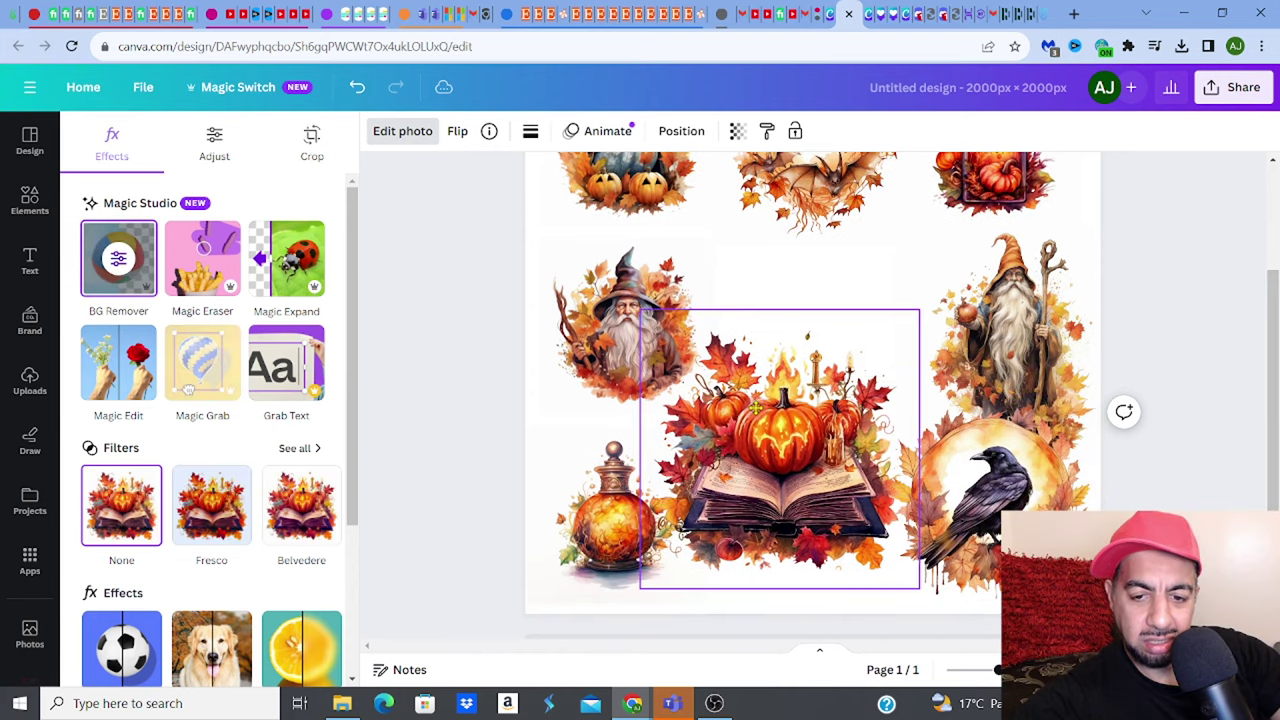
left_click_drag(605, 505, 590, 489)
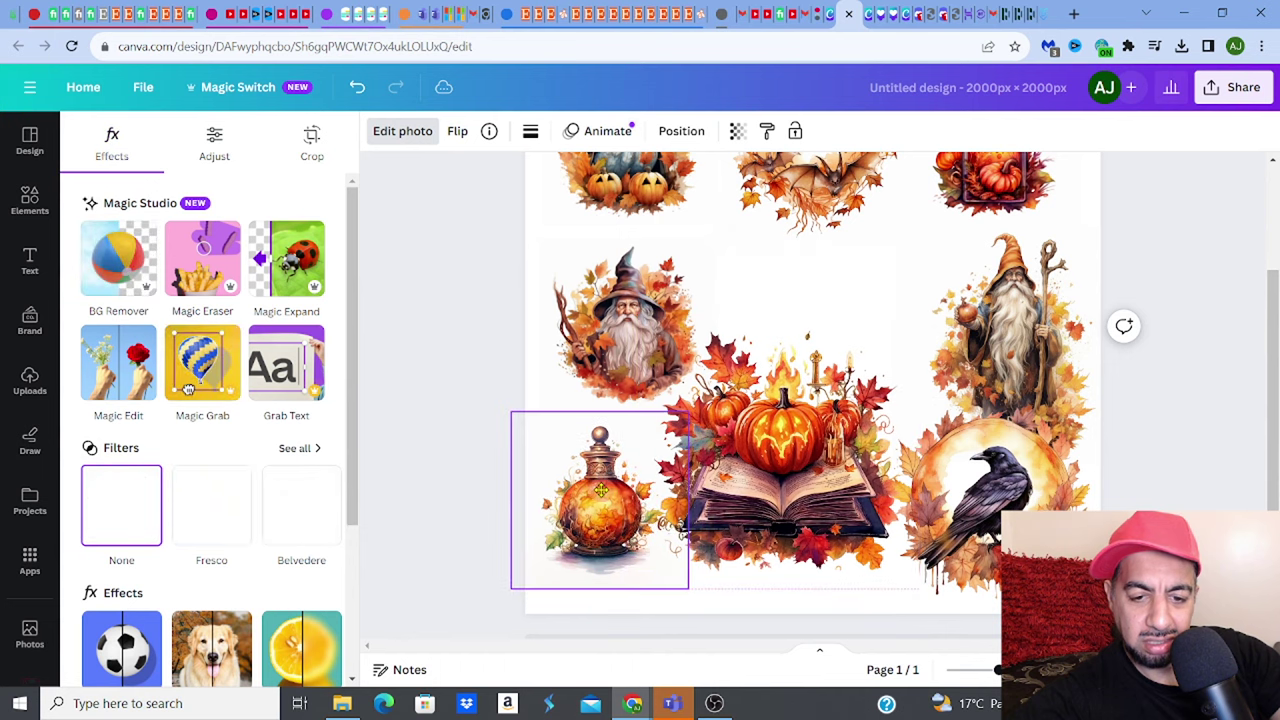
left_click(767, 470)
left_click_drag(767, 470, 759, 470)
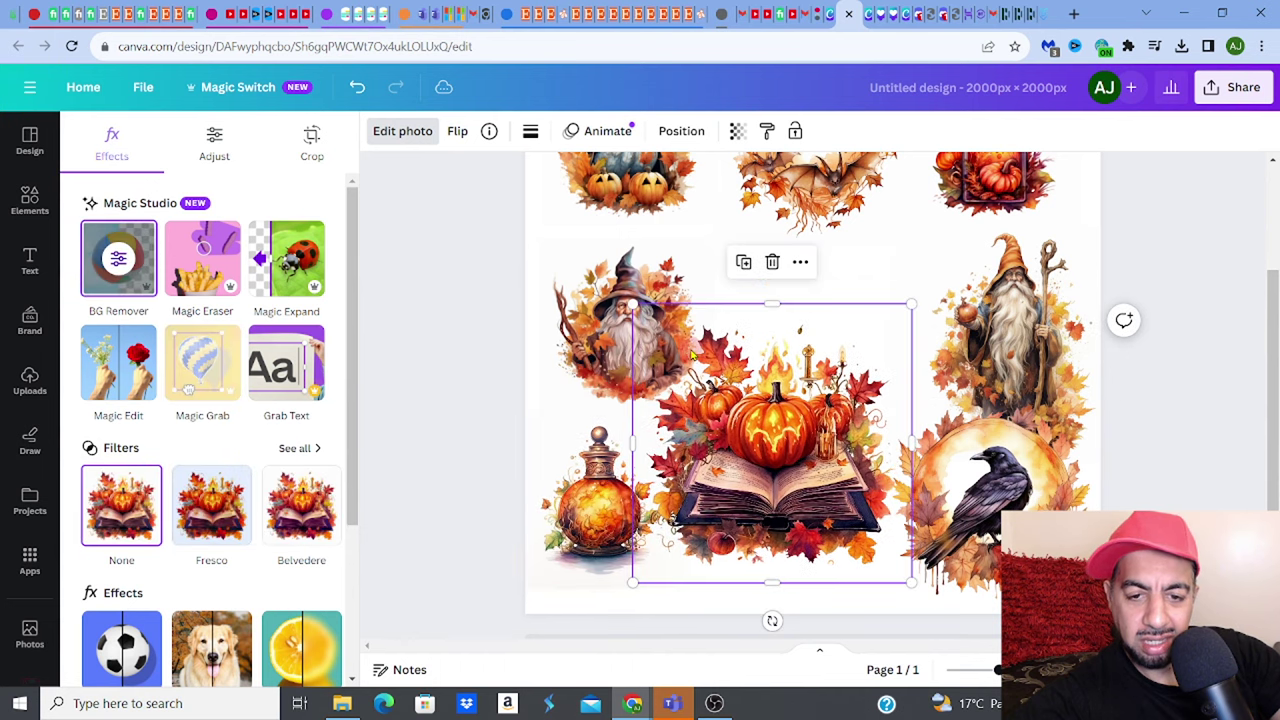
left_click_drag(632, 303, 660, 334)
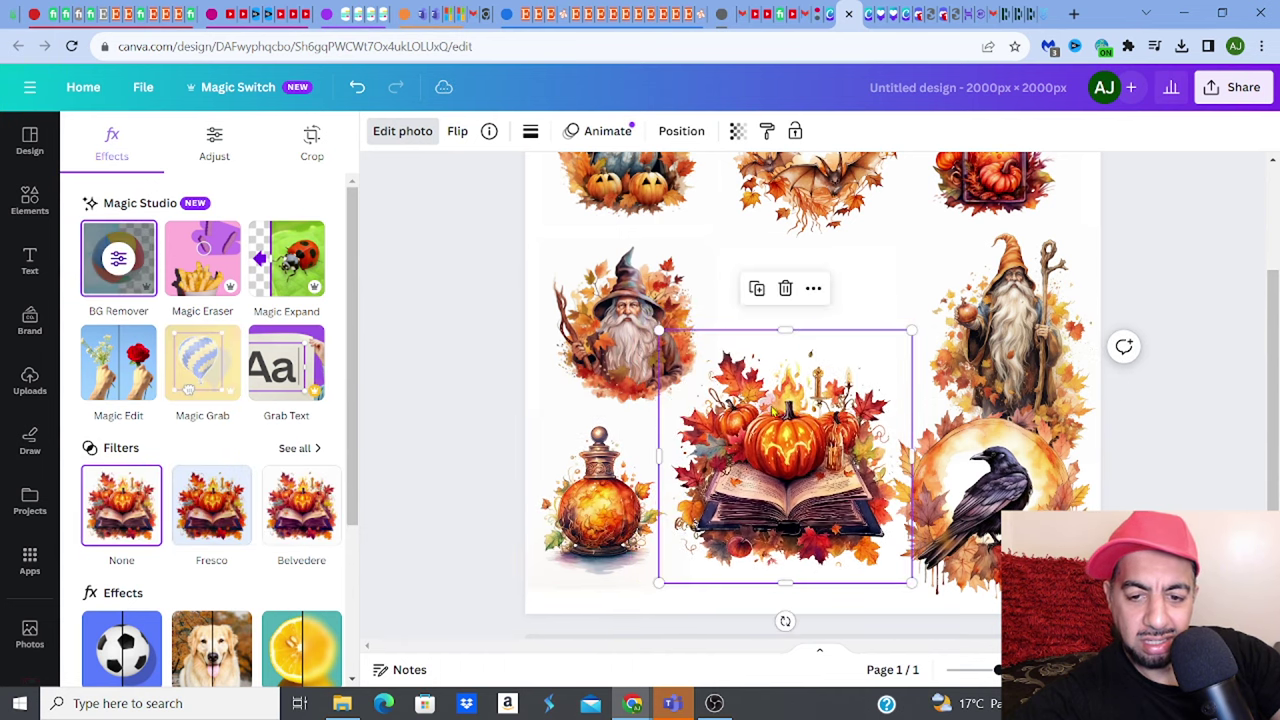
left_click_drag(776, 415, 767, 407)
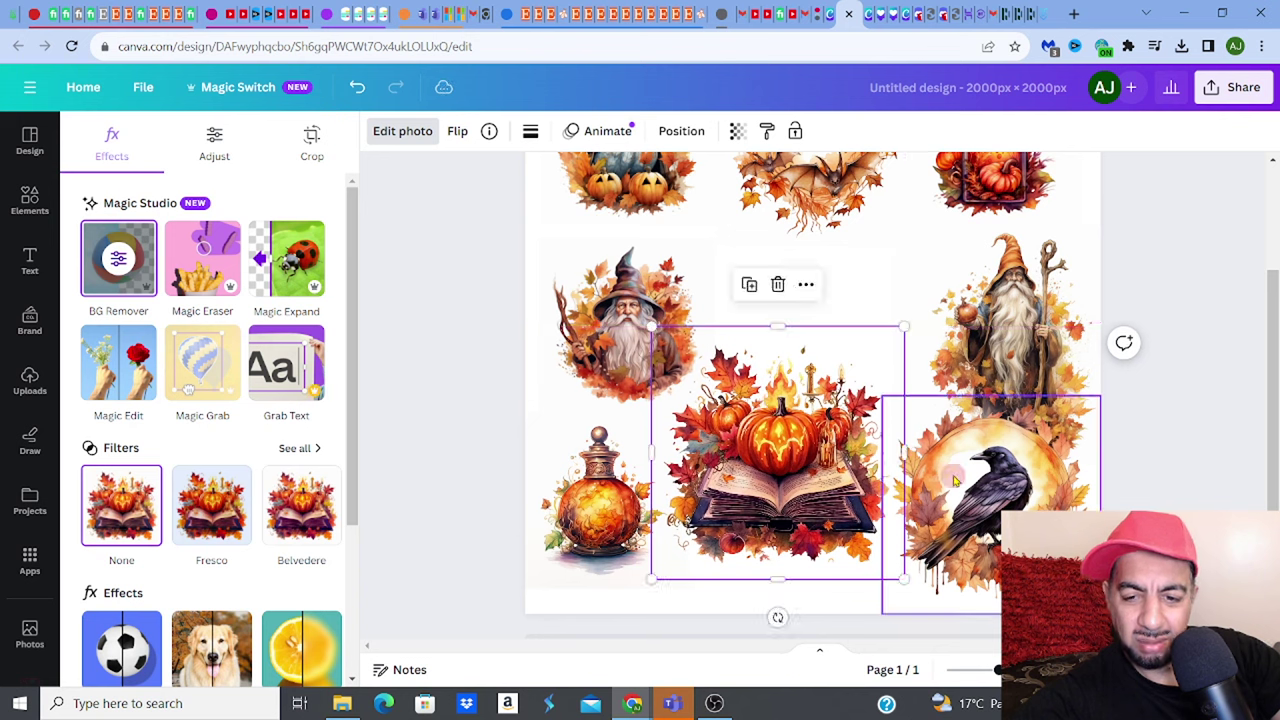
Step: Shrink the crow into the page's lower-right corner below the standing wizard and shift the pumpkin book right toward it
left_click(908, 422)
left_click_drag(882, 397, 932, 476)
mouse_move(823, 472)
left_mouse_down()
mouse_move(859, 482)
mouse_move(823, 476)
left_mouse_up()
Step: Enlarge the wizard portrait beside the page's left edge slightly and shift the pumpkin book left and down, away from the crow
left_click(671, 298)
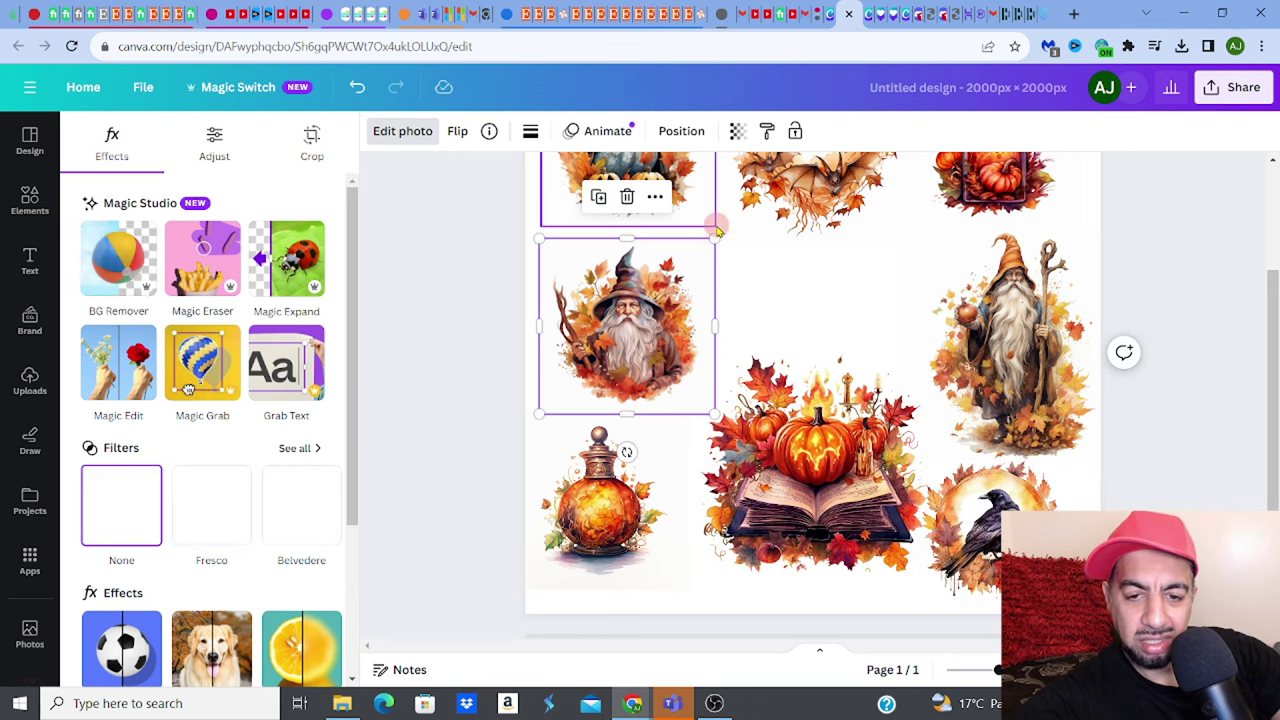
left_click_drag(715, 238, 691, 254)
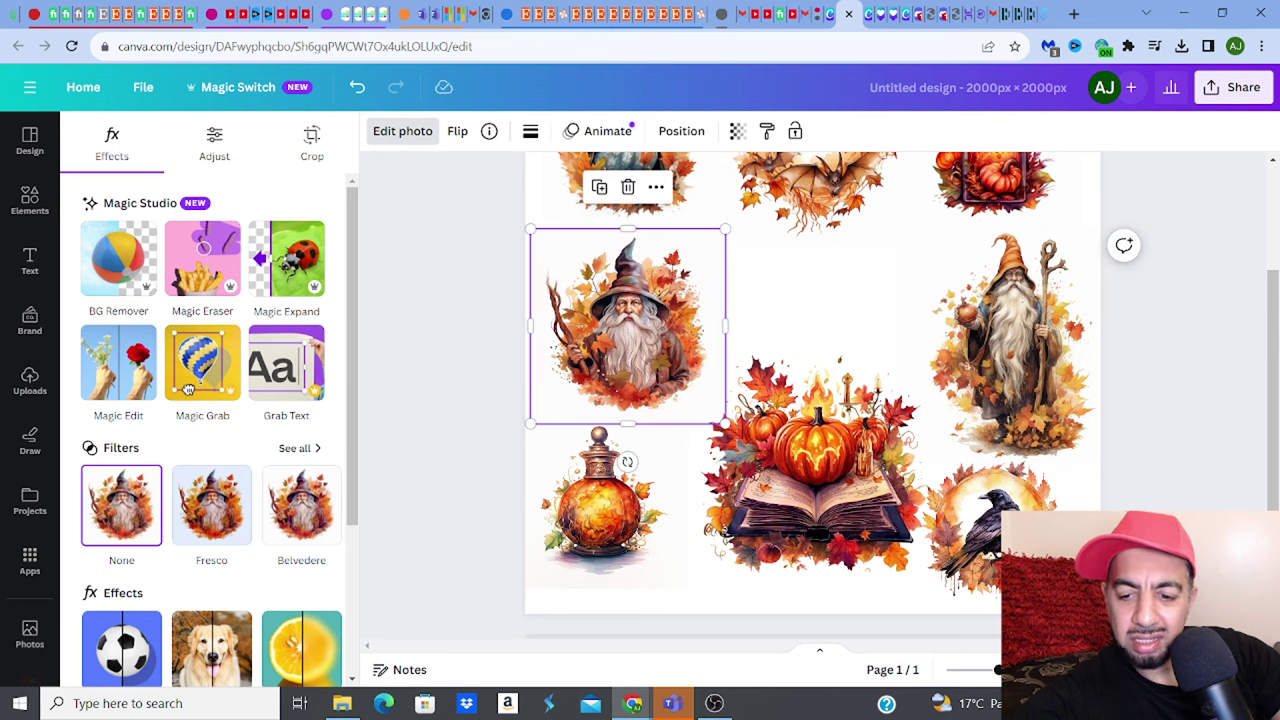
left_click_drag(997, 670, 989, 670)
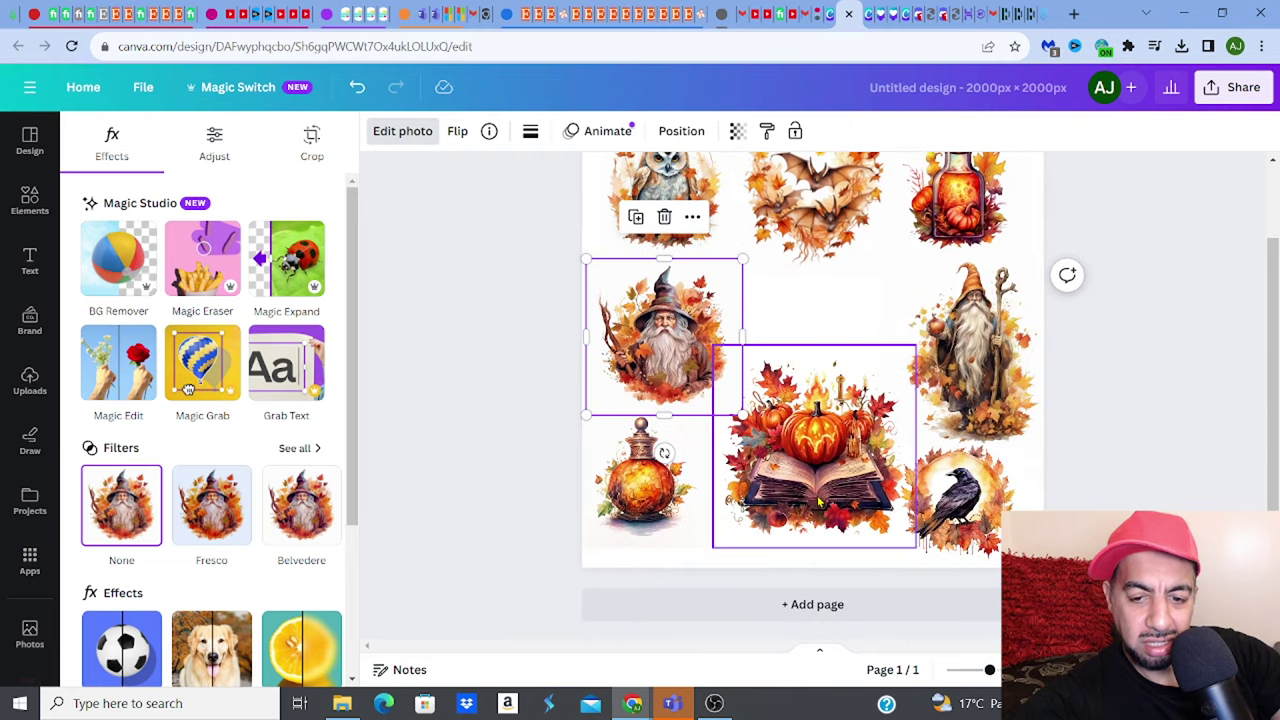
left_click_drag(818, 502, 820, 506)
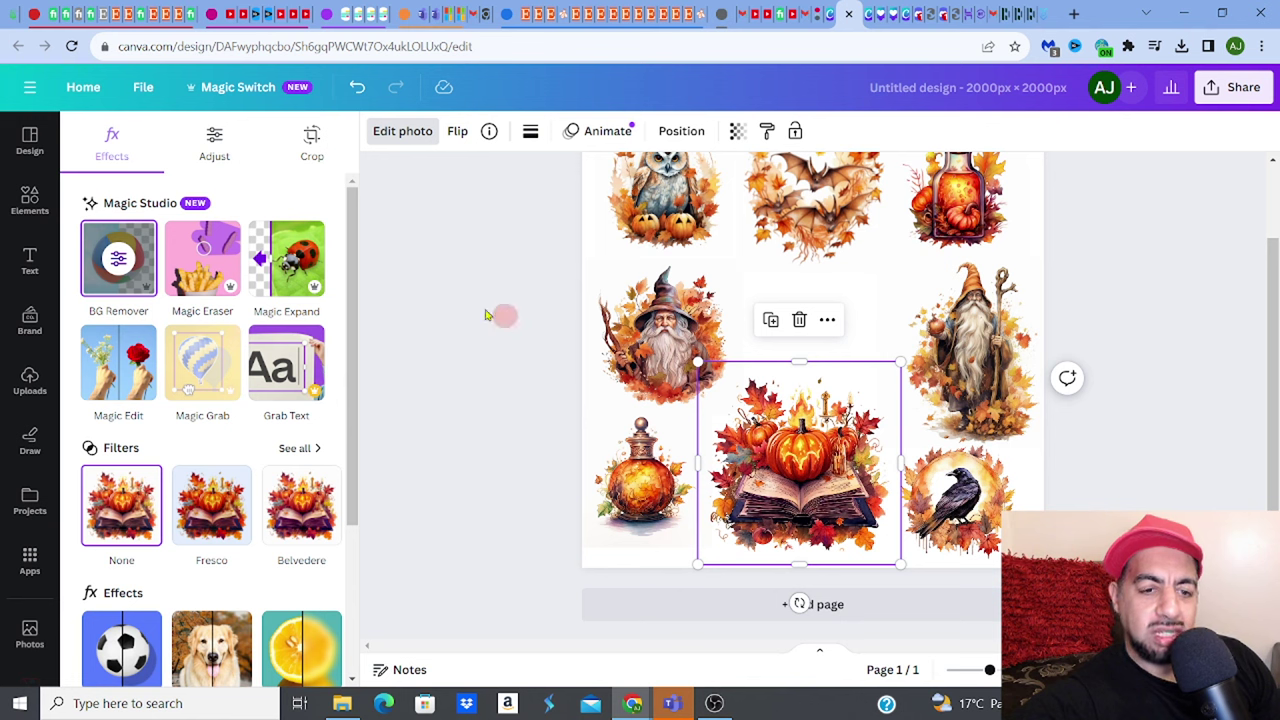
Step: Add a heading text box to the page and check the title wording on the Wizard School clip art Etsy listing
left_click(38, 260)
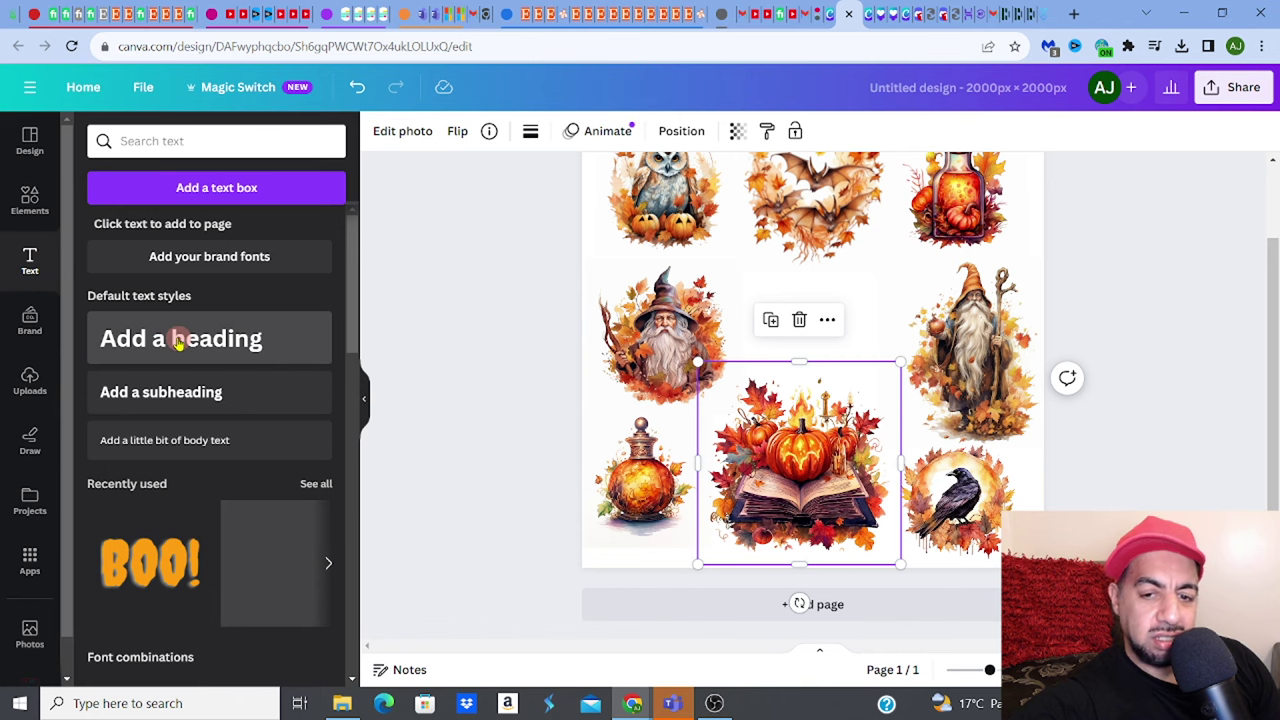
left_click(176, 339)
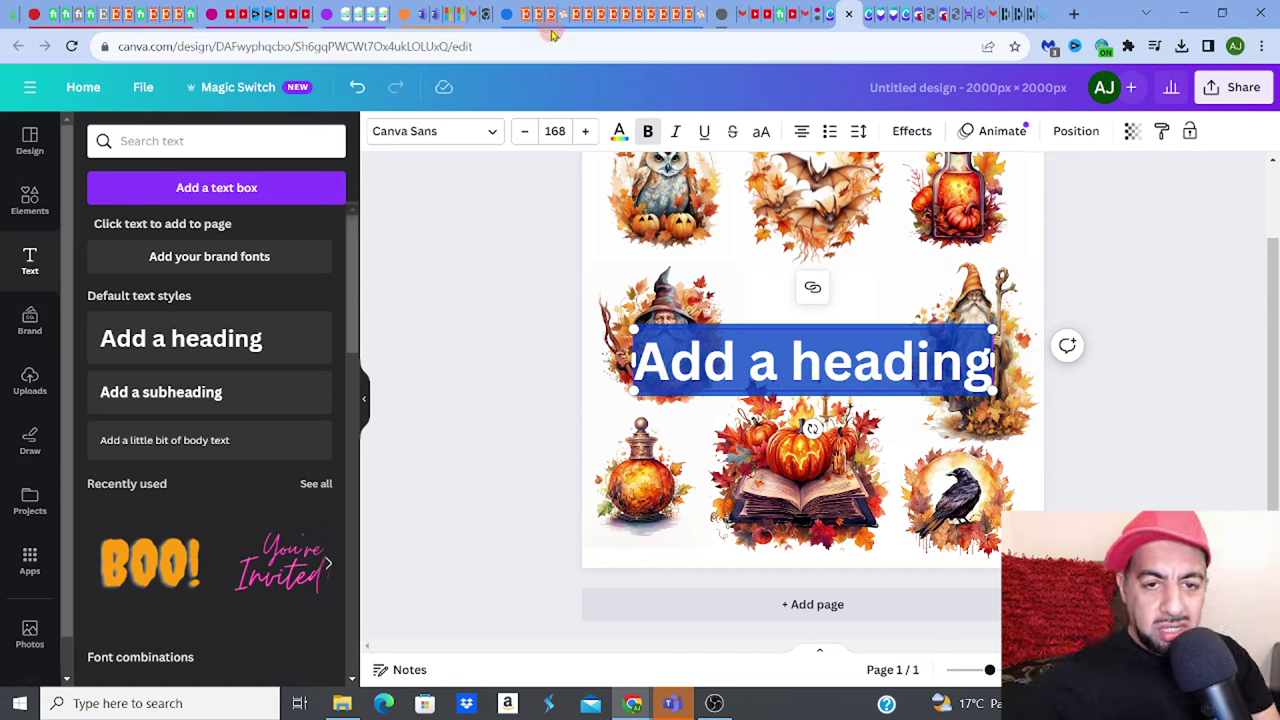
mouse_move(549, 27)
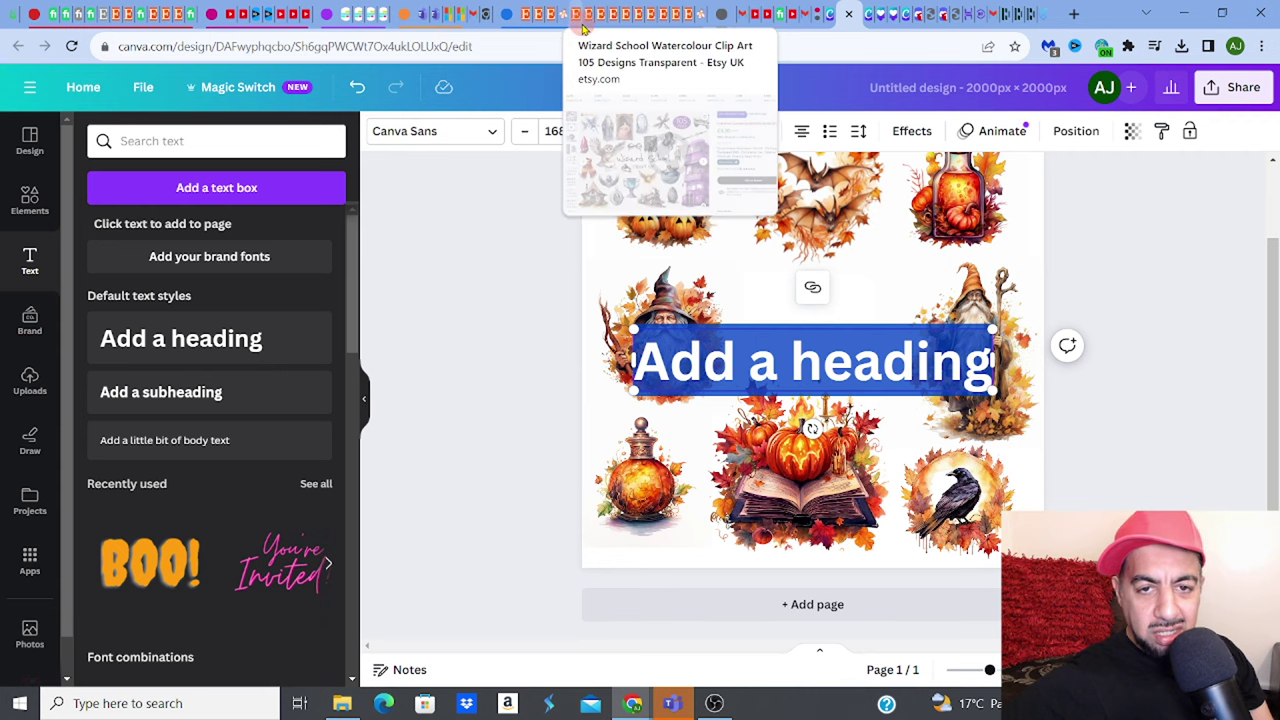
left_click(580, 14)
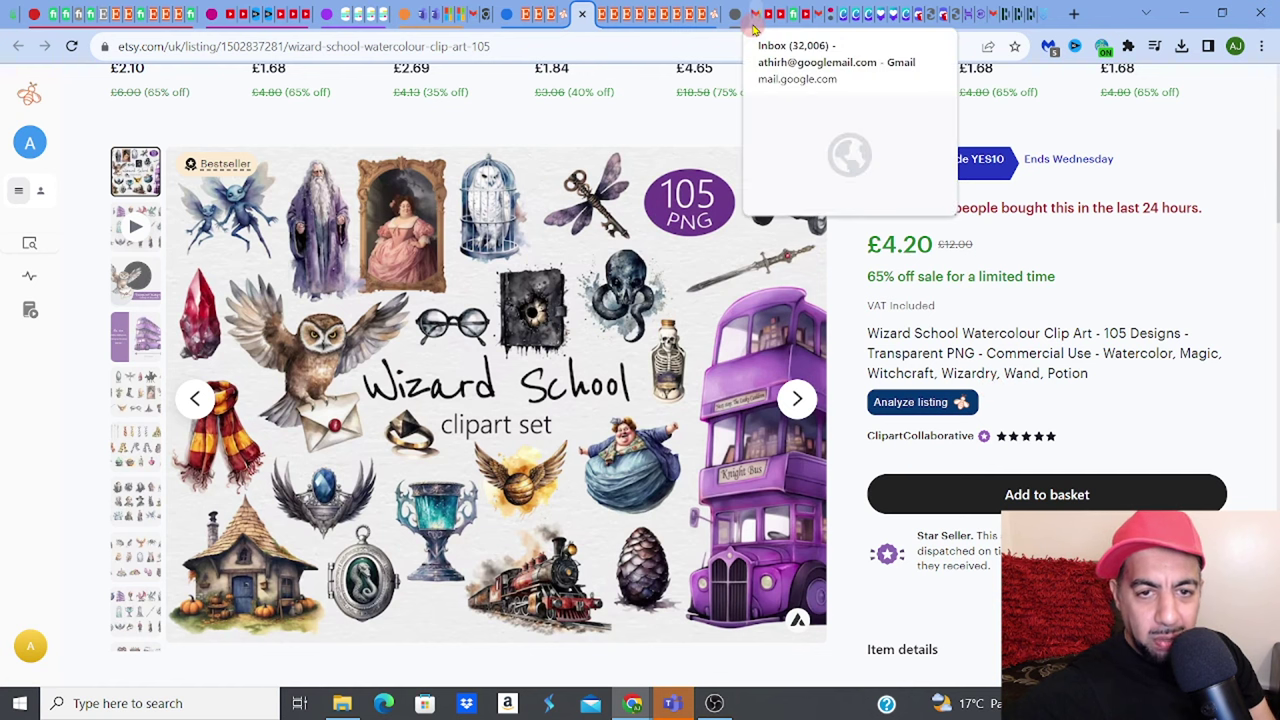
left_click(854, 28)
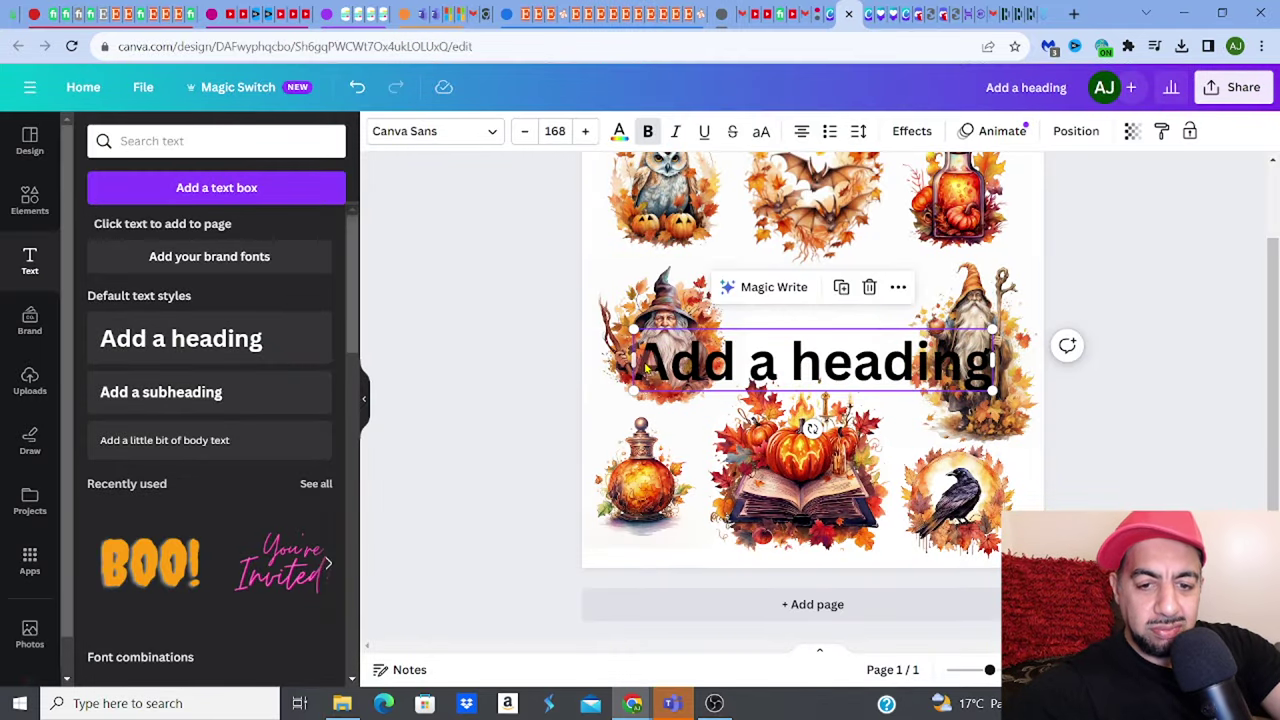
Step: Replace the heading's placeholder text with "Wizardry" on the first line and "Clipart Bundle" on the second
double_click(645, 370)
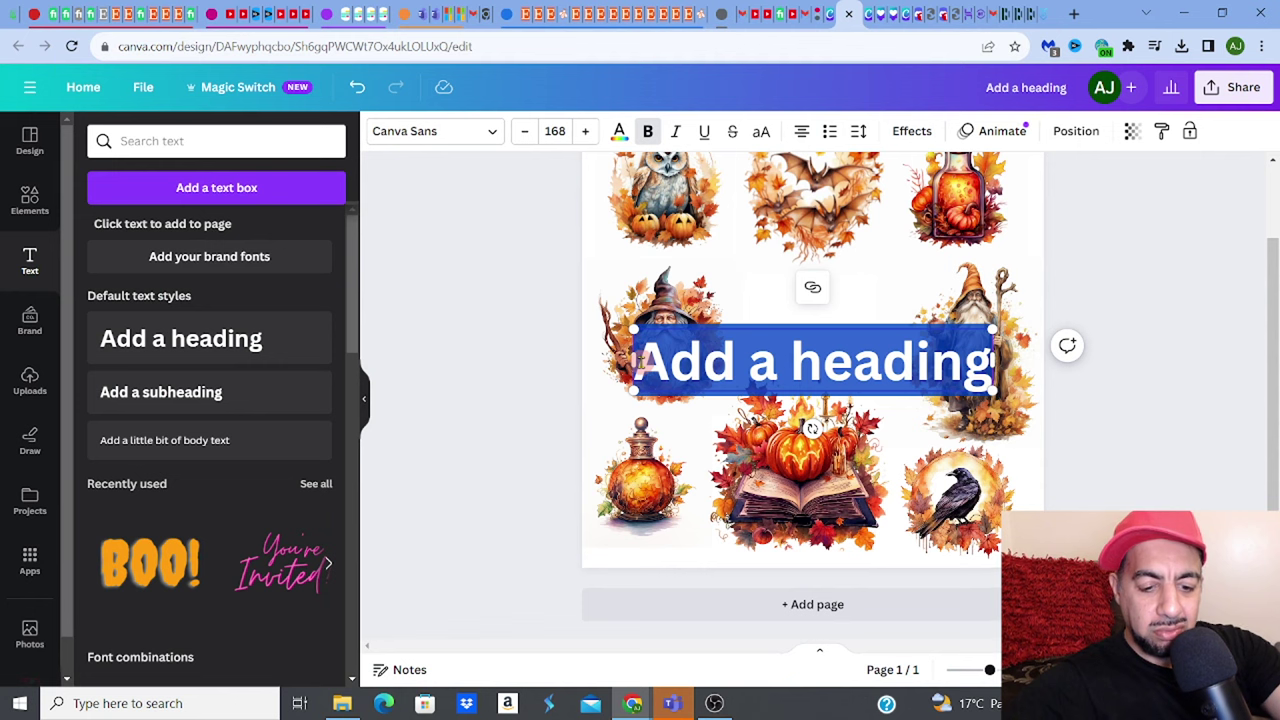
type("Wizard")
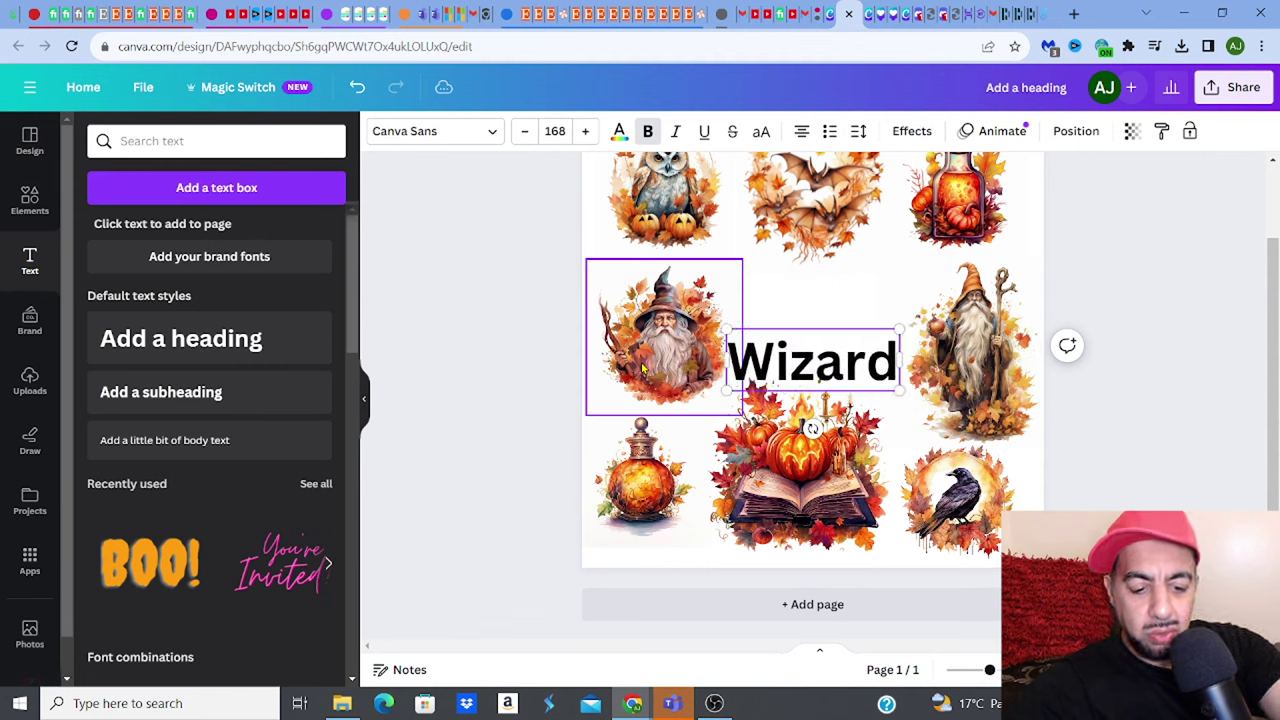
type("ry")
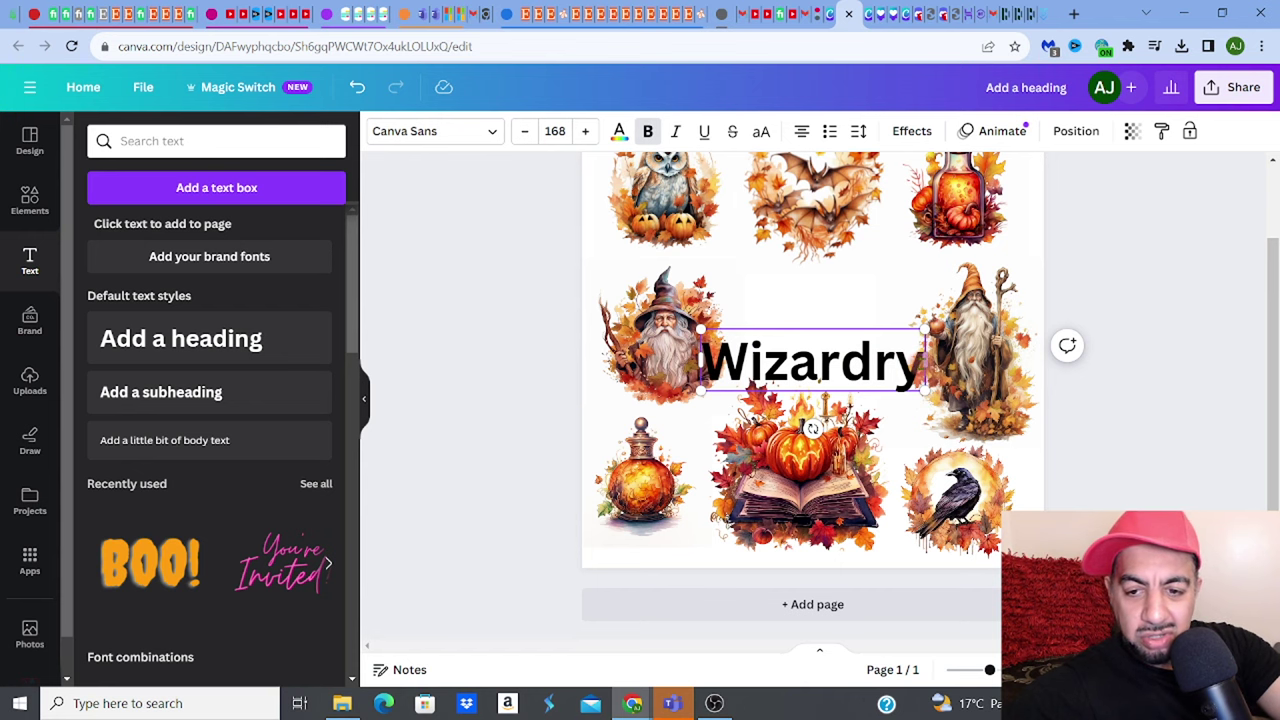
key("Return")
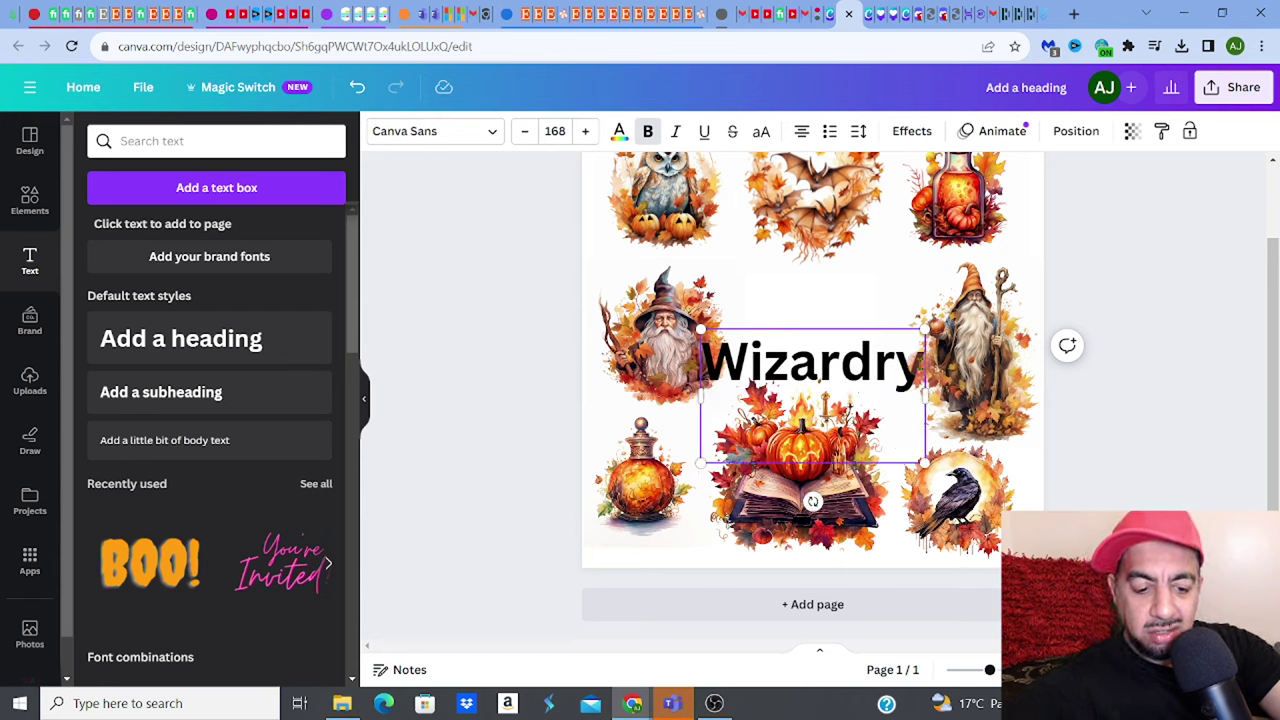
type("clipart")
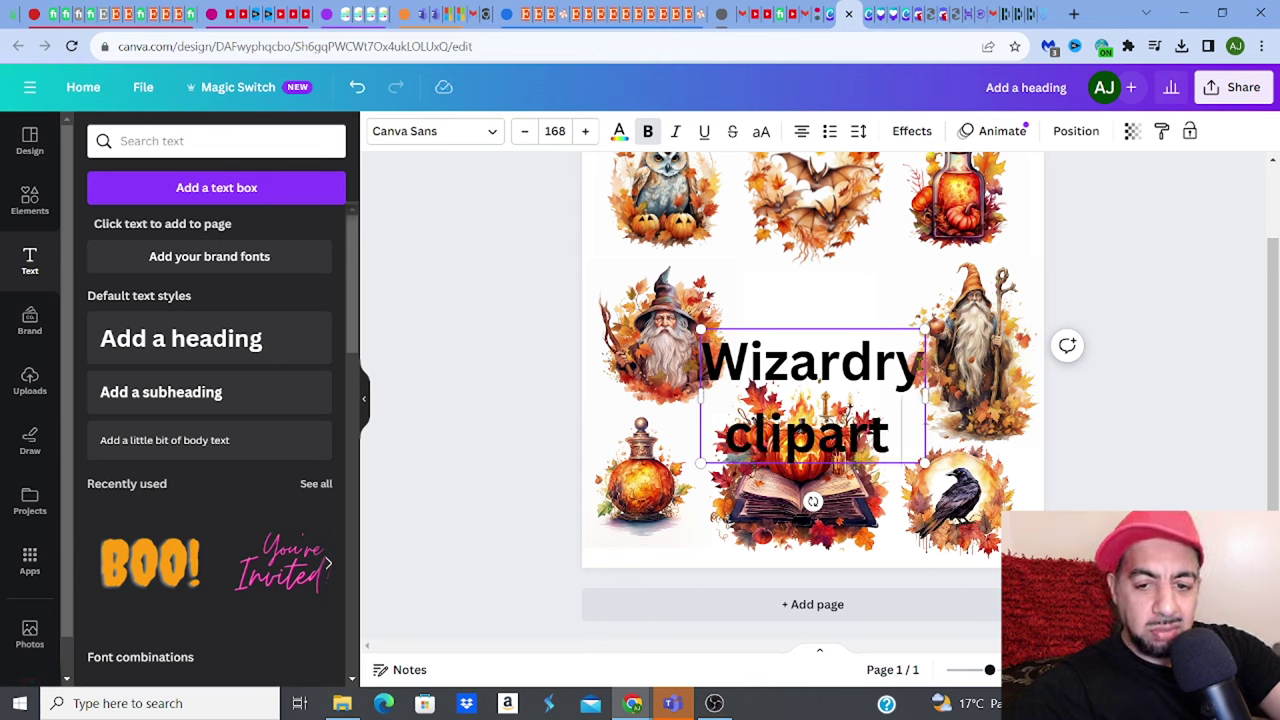
type(" Bundle")
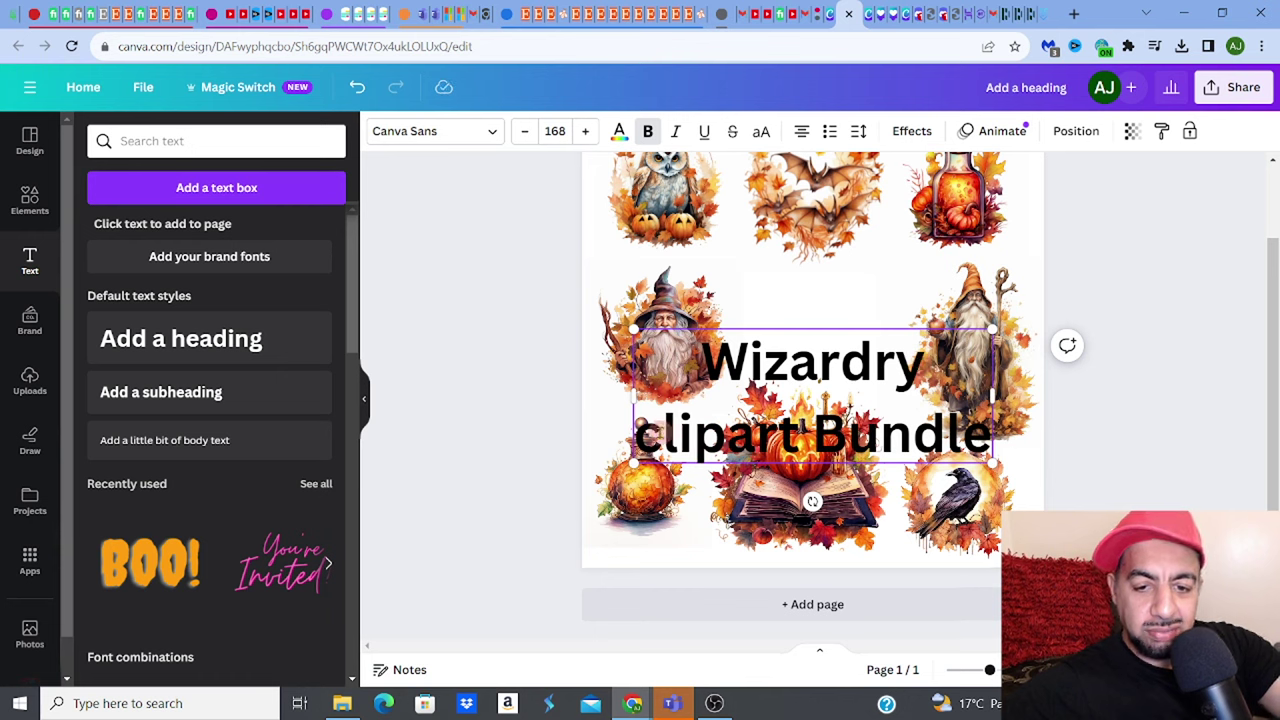
left_click_drag(634, 435, 648, 435)
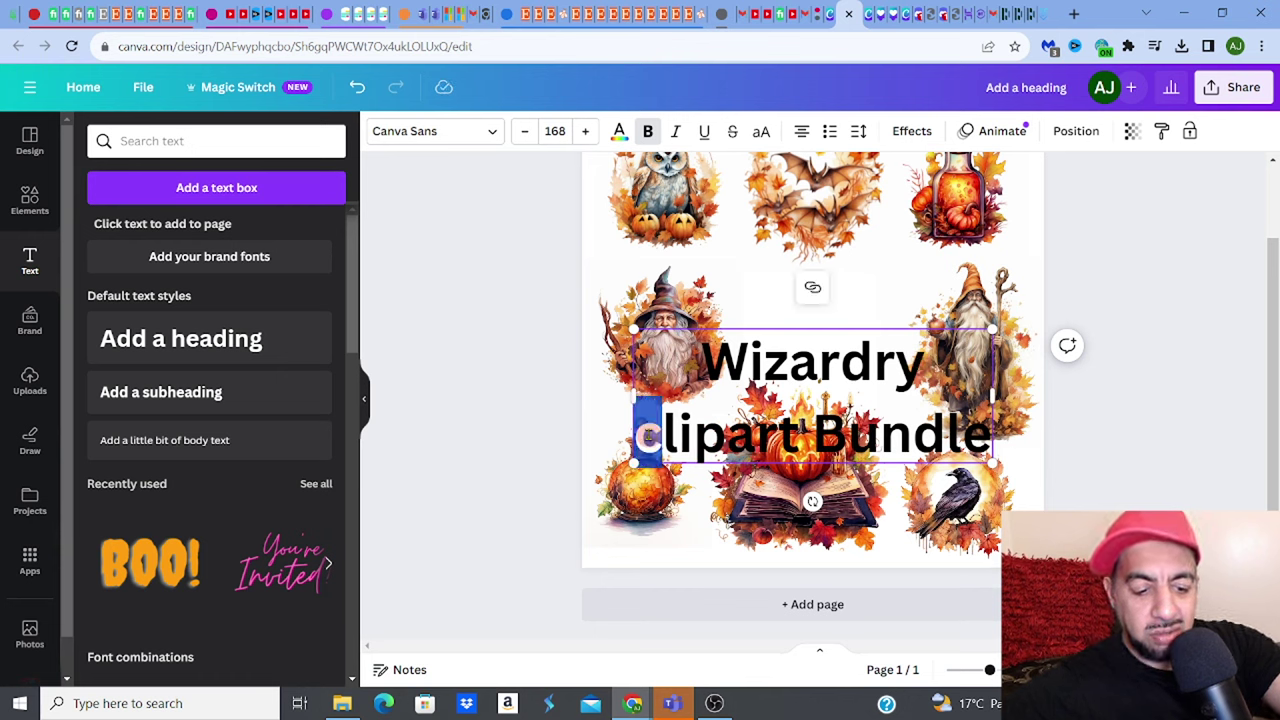
type("C")
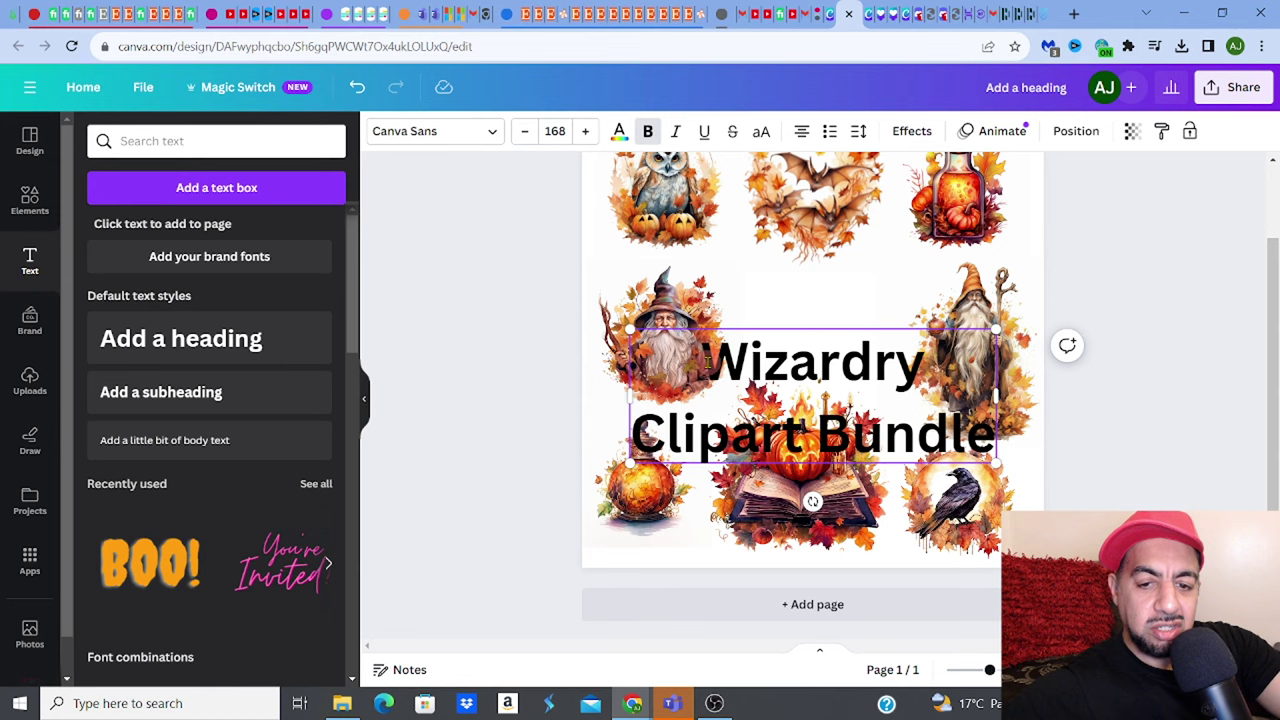
Step: Try the Sensa Brush font on both lines of the heading
left_click_drag(700, 362, 985, 432)
left_click(702, 360)
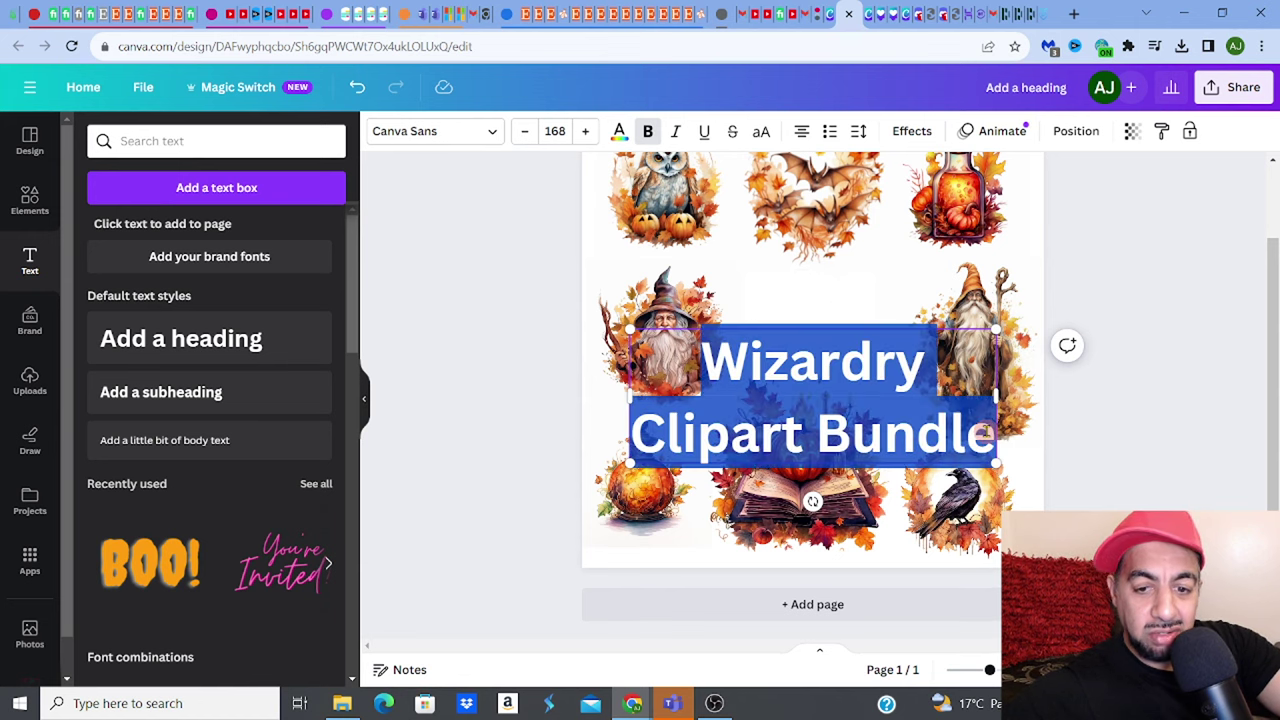
left_click(494, 134)
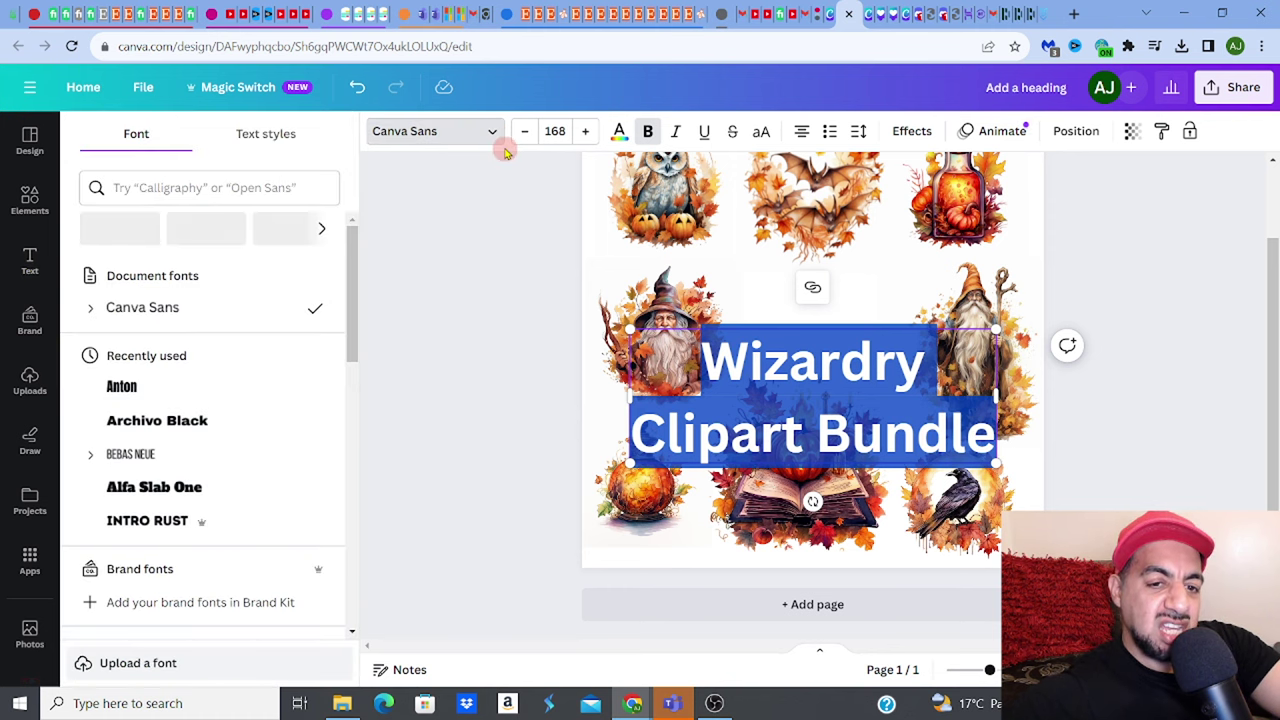
left_click(493, 135)
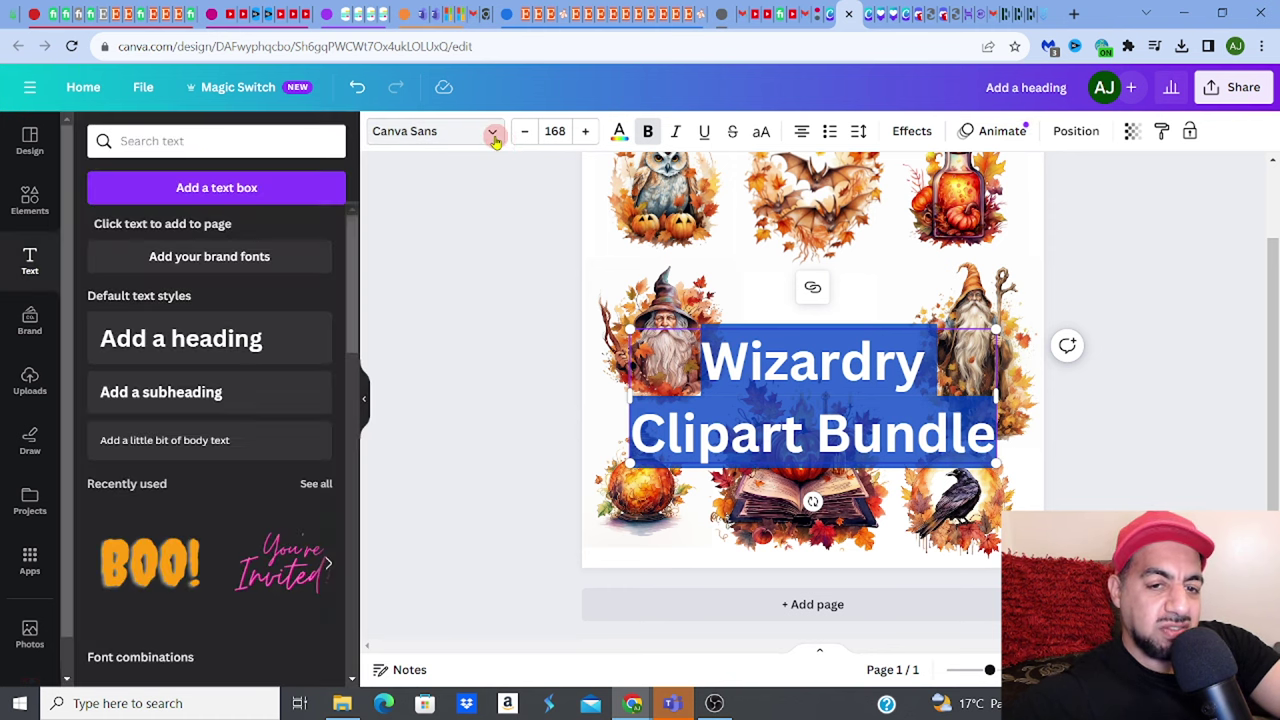
left_click(494, 136)
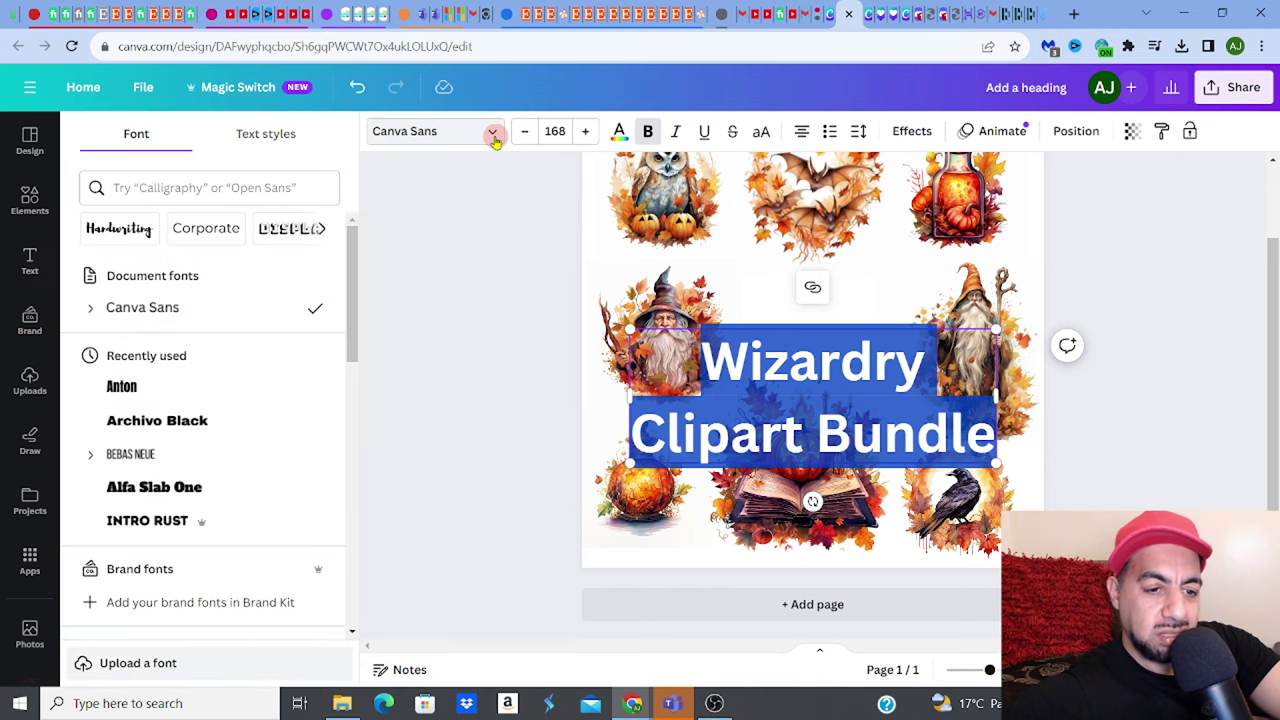
left_click_drag(352, 258, 360, 594)
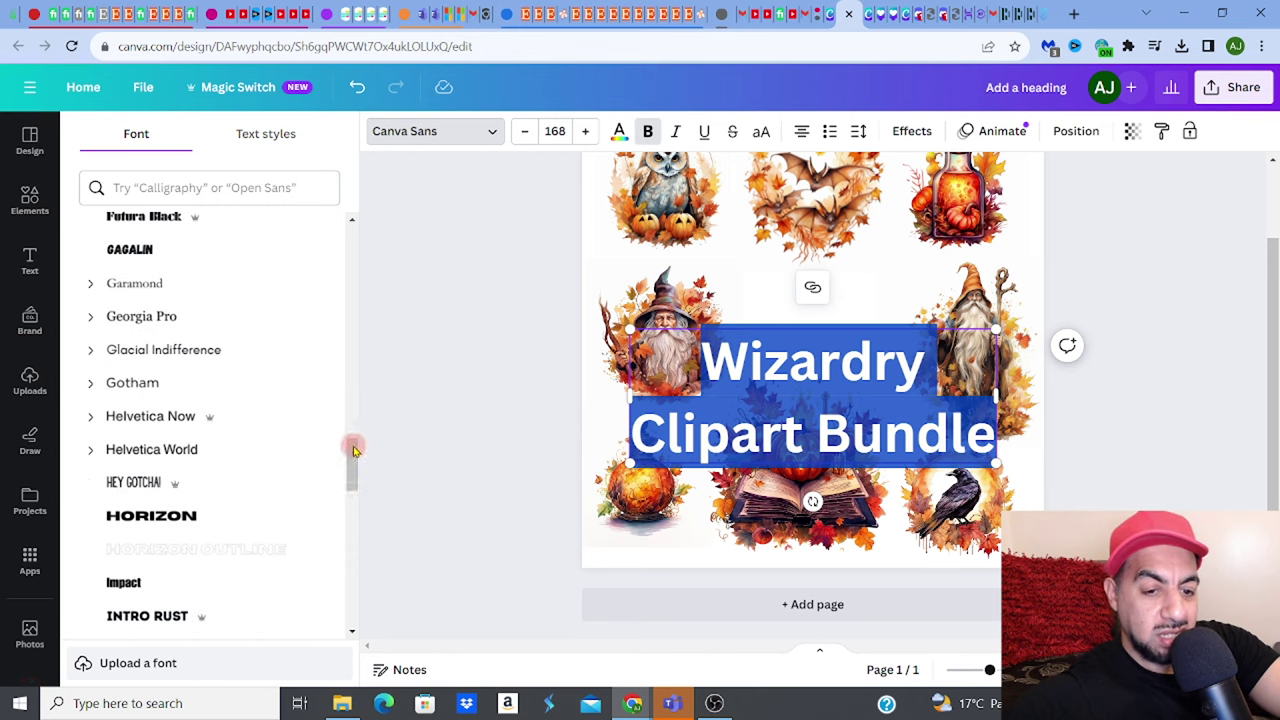
left_click_drag(353, 450, 362, 571)
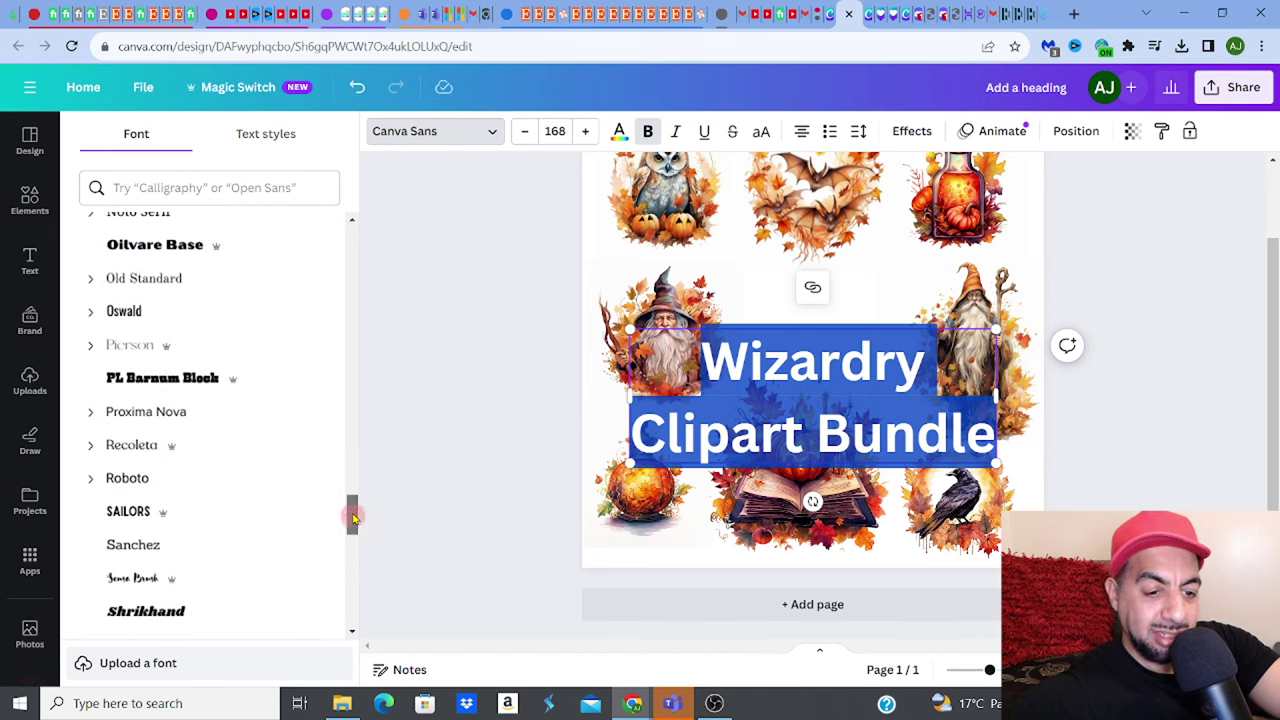
left_click_drag(354, 514, 352, 525)
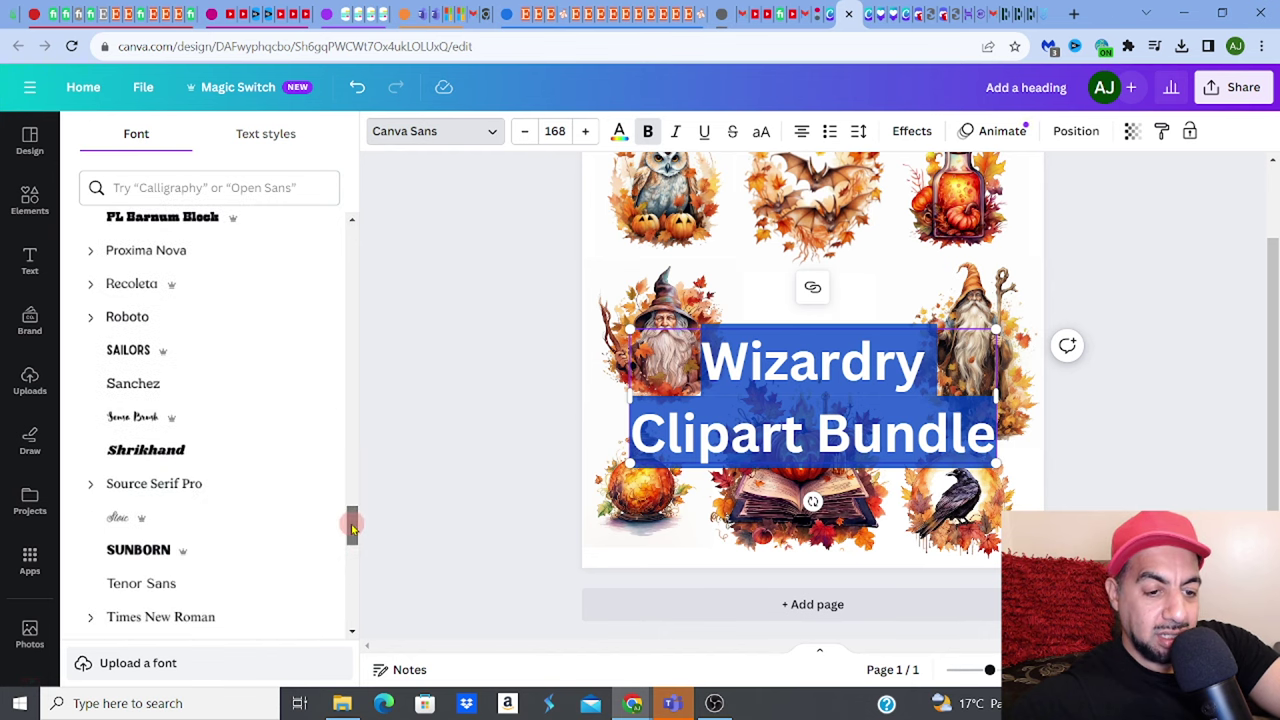
left_click(148, 417)
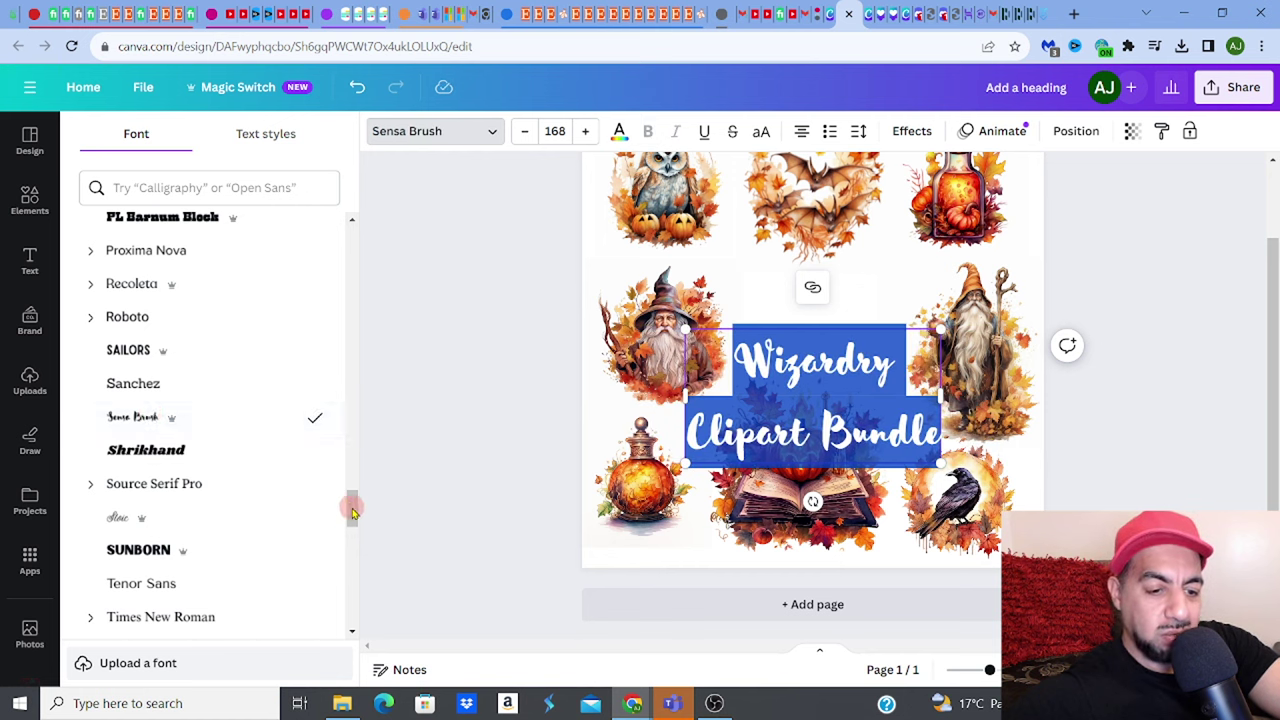
Step: Set the font of the whole Wizardry Clipart Bundle heading to Aloja
left_click_drag(351, 507, 355, 591)
scroll(355, 591, "down", 2)
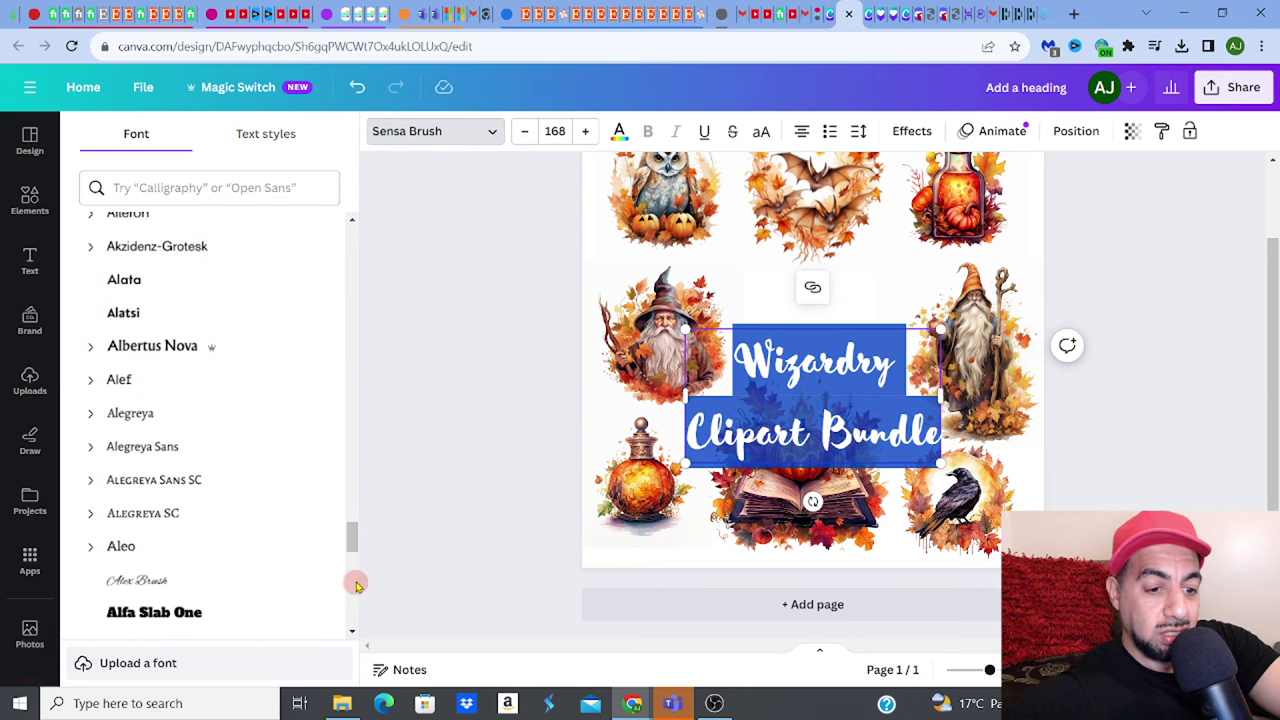
scroll(353, 550, "down", 2)
scroll(354, 551, "down", 4)
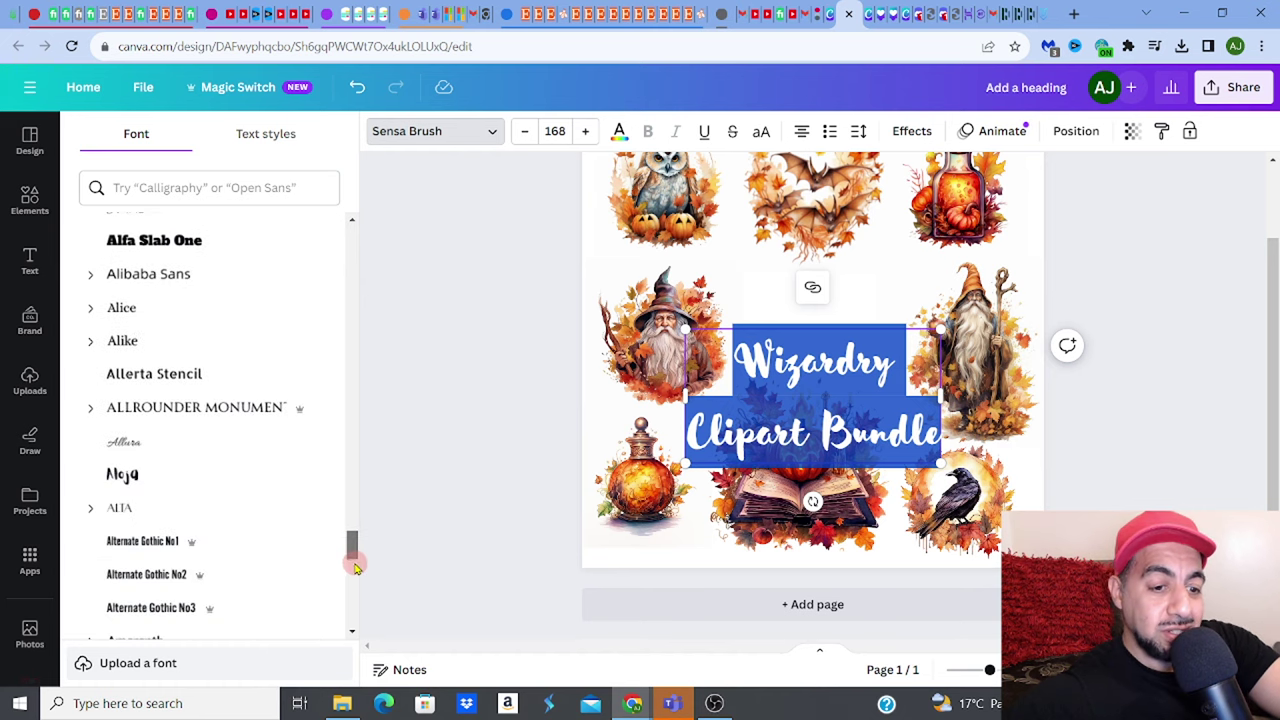
left_click(144, 429)
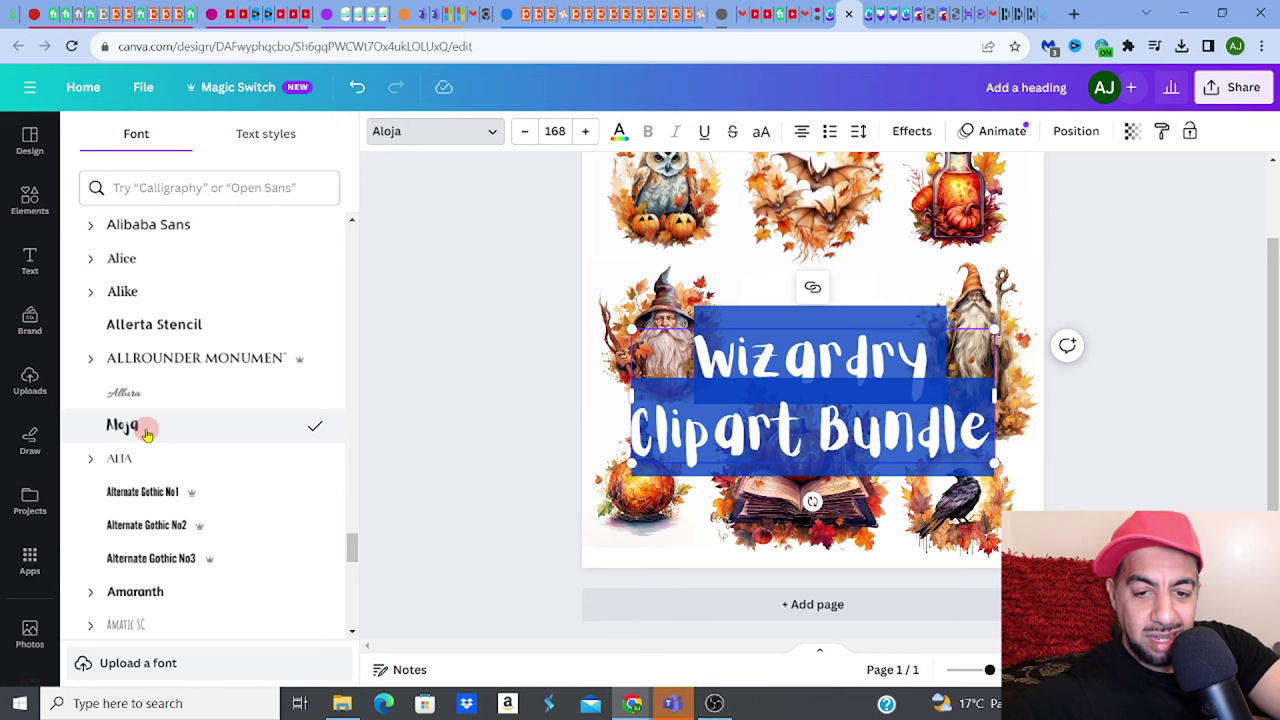
Step: Reduce the Wizardry Clipart Bundle heading's font size to 107
left_click(522, 134)
left_click(522, 134)
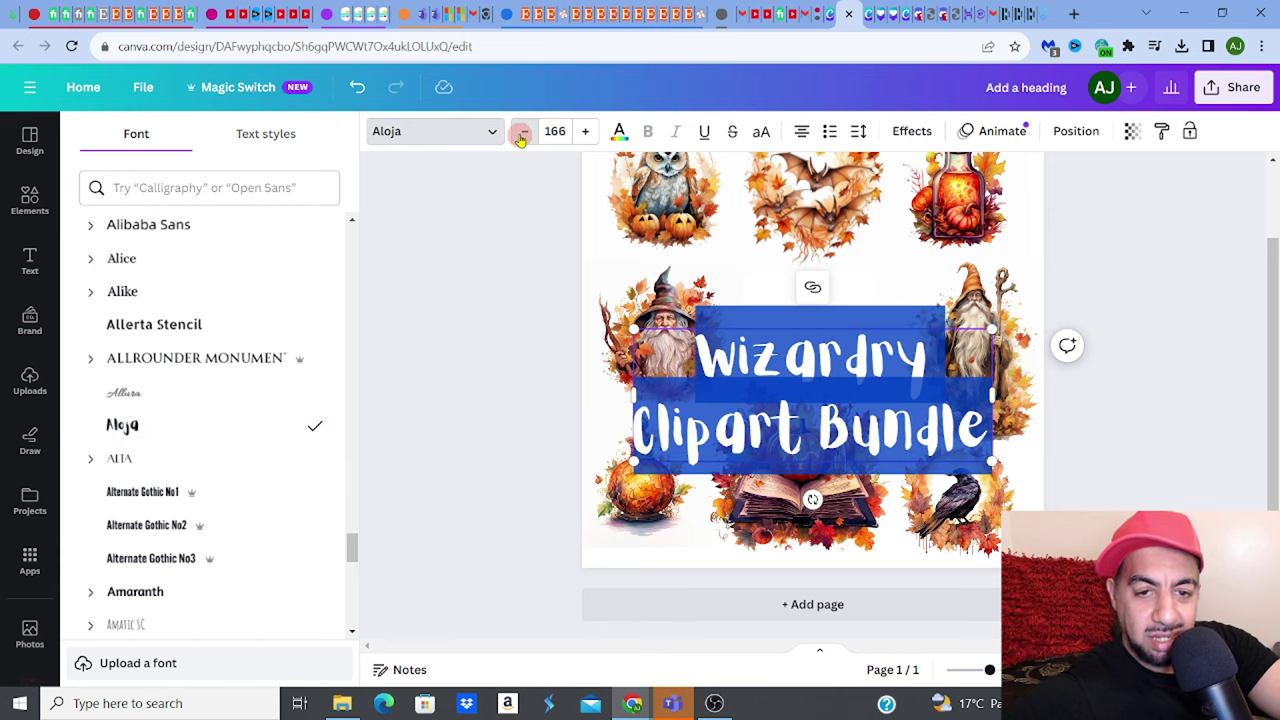
double_click(522, 134)
double_click(522, 134)
double_click(522, 134)
double_click(522, 134)
double_click(522, 134)
double_click(522, 134)
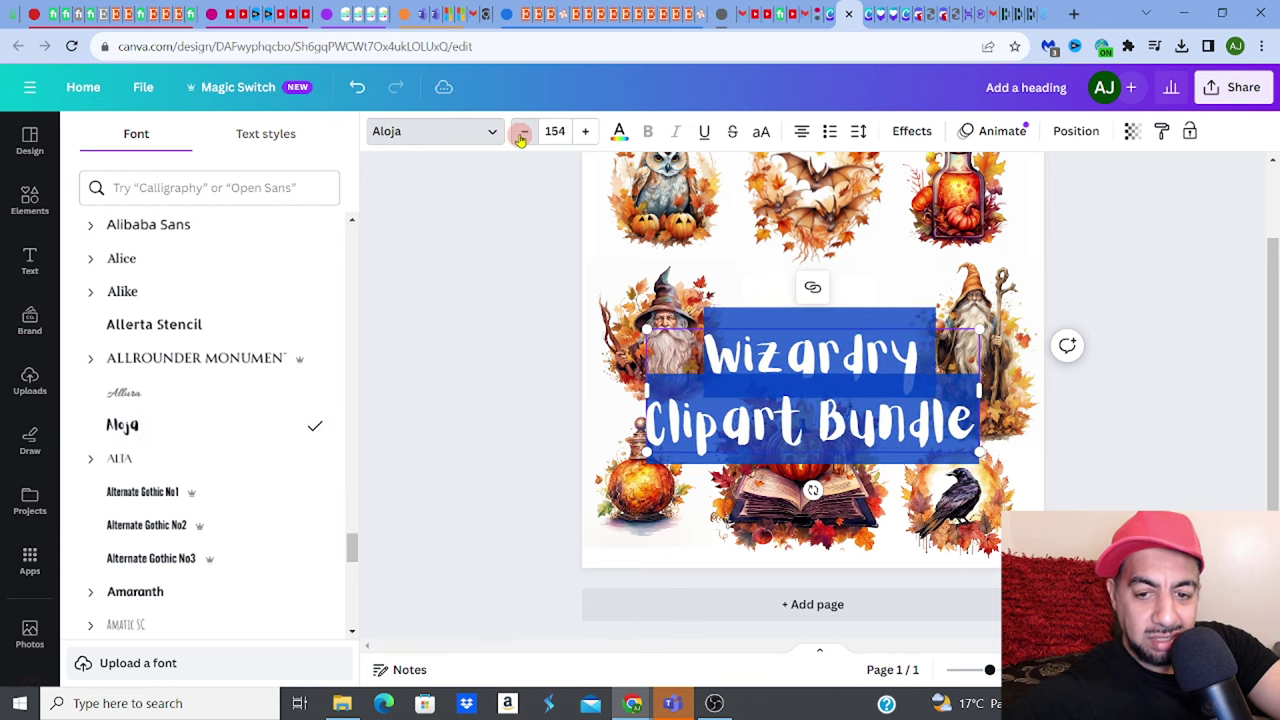
double_click(522, 134)
triple_click(522, 134)
double_click(522, 134)
triple_click(522, 134)
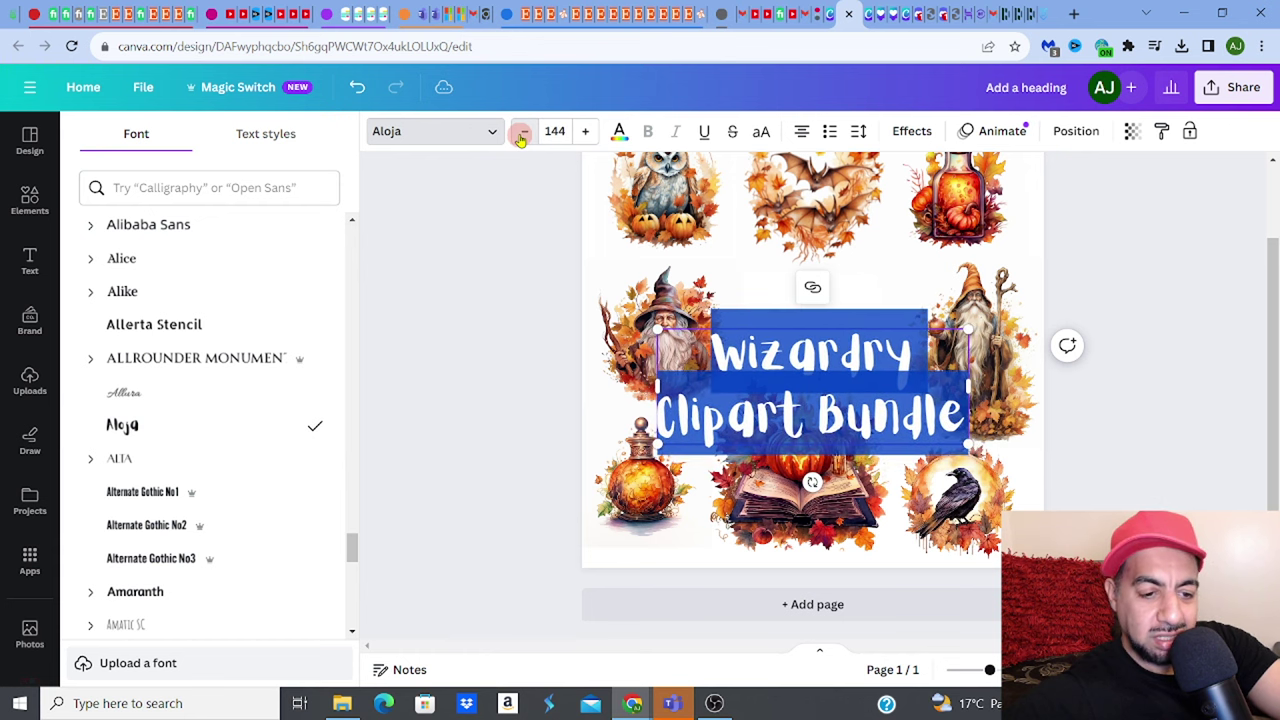
triple_click(522, 134)
triple_click(522, 134)
triple_click(522, 134)
triple_click(522, 134)
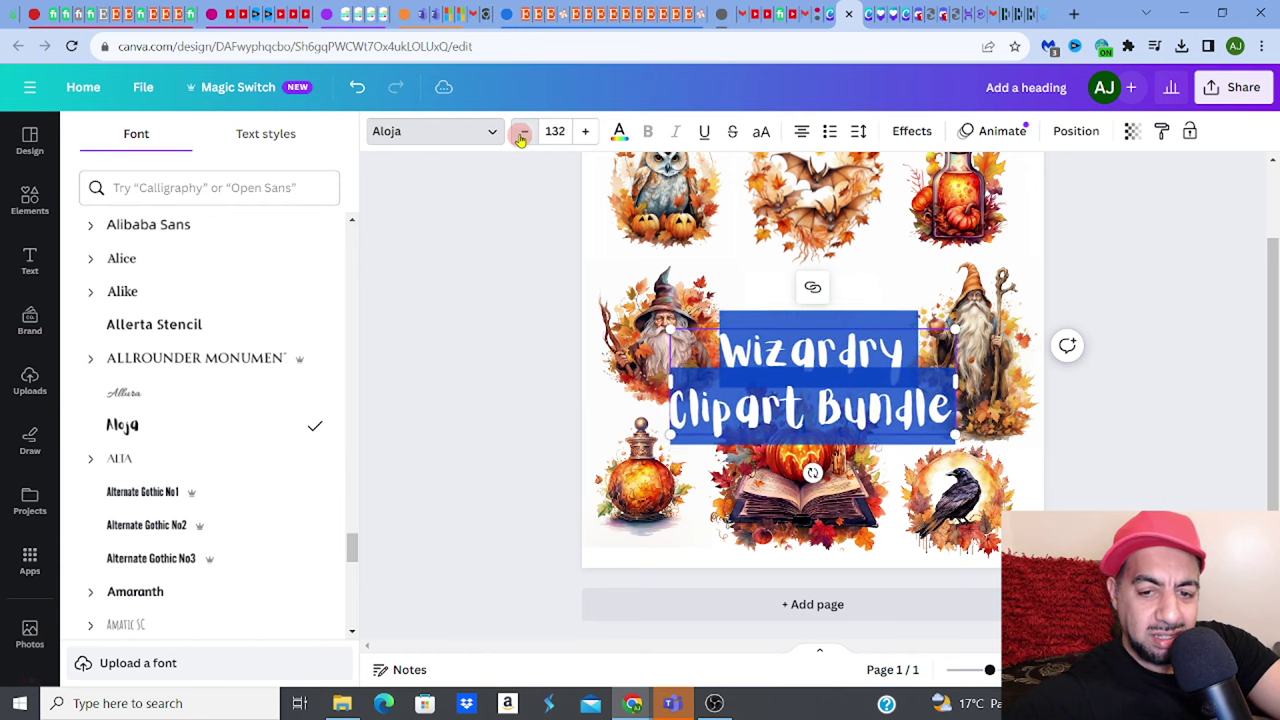
double_click(522, 134)
triple_click(522, 134)
triple_click(522, 134)
triple_click(522, 134)
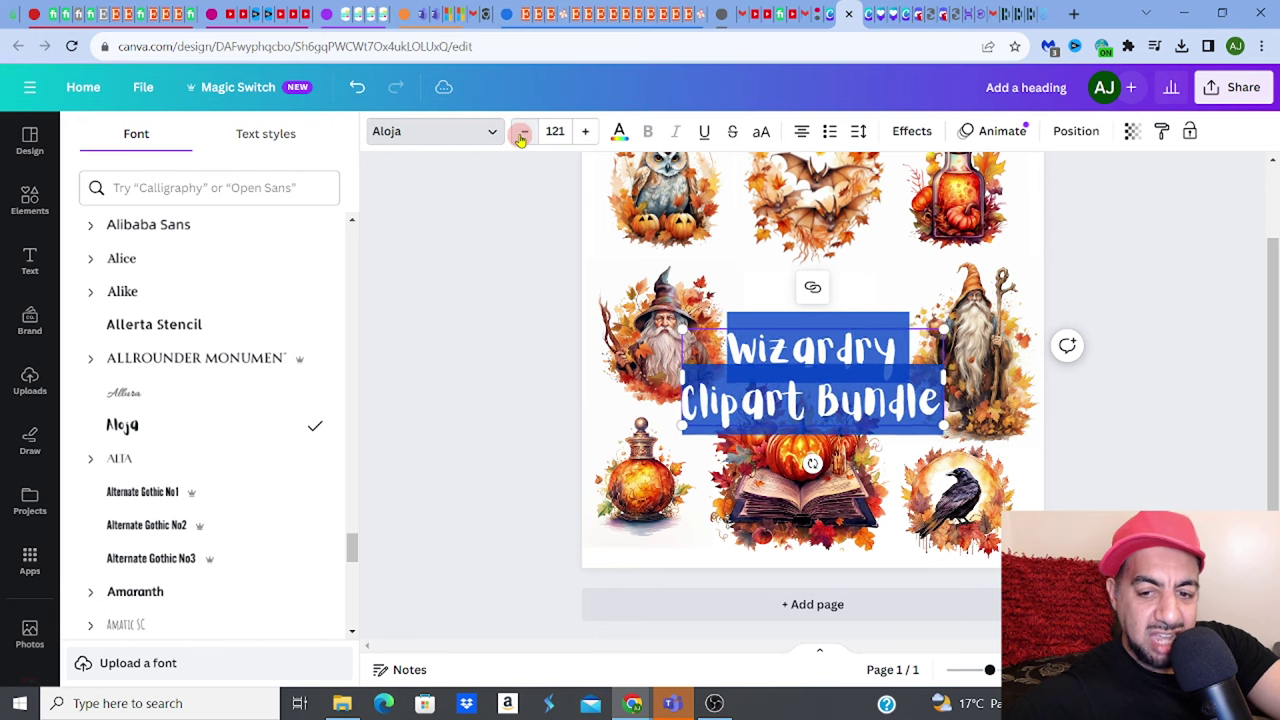
triple_click(522, 134)
double_click(522, 134)
triple_click(522, 134)
triple_click(522, 134)
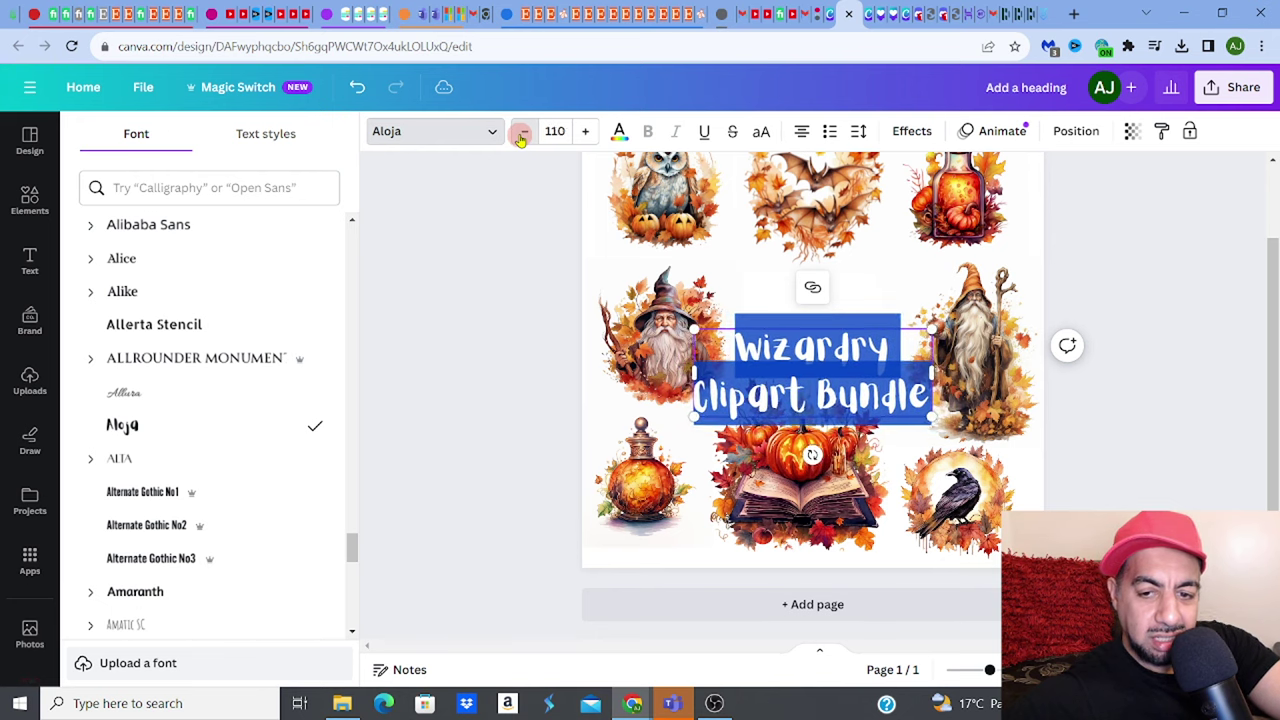
left_click(522, 134)
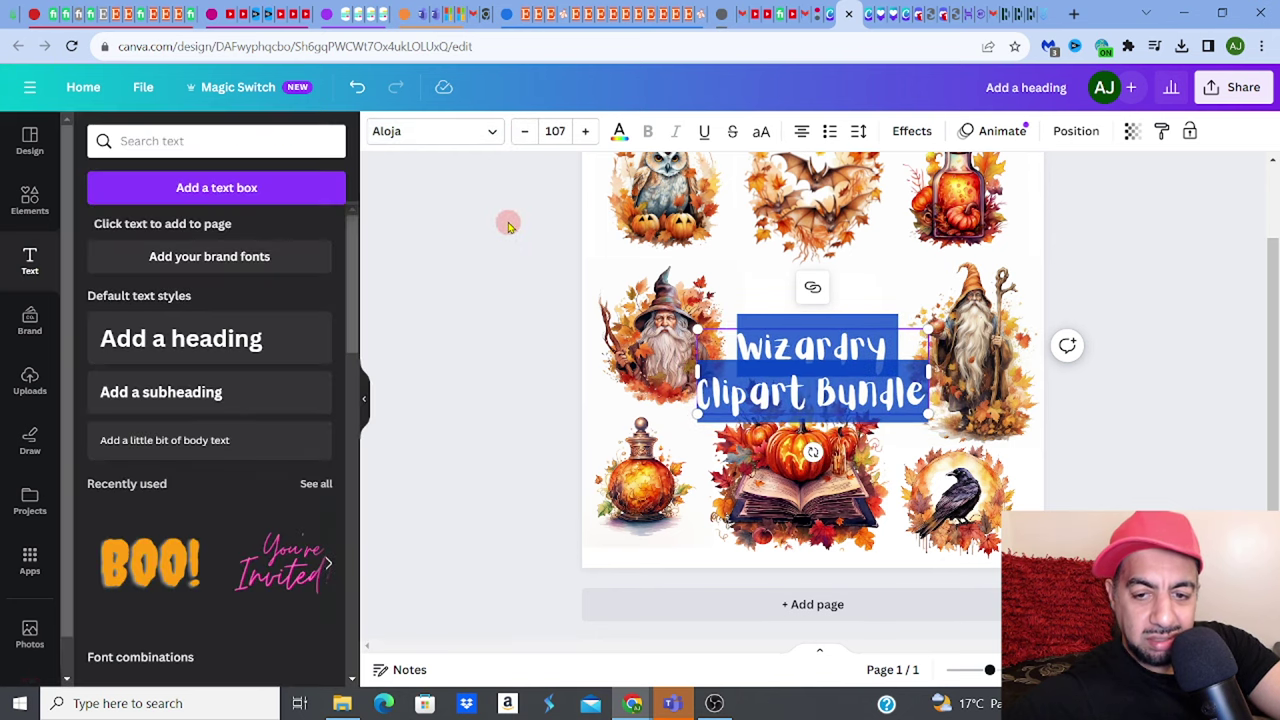
Step: Move the Wizardry Clipart Bundle heading up into the gap between the two wizards, clear of the spell book
left_click(508, 226)
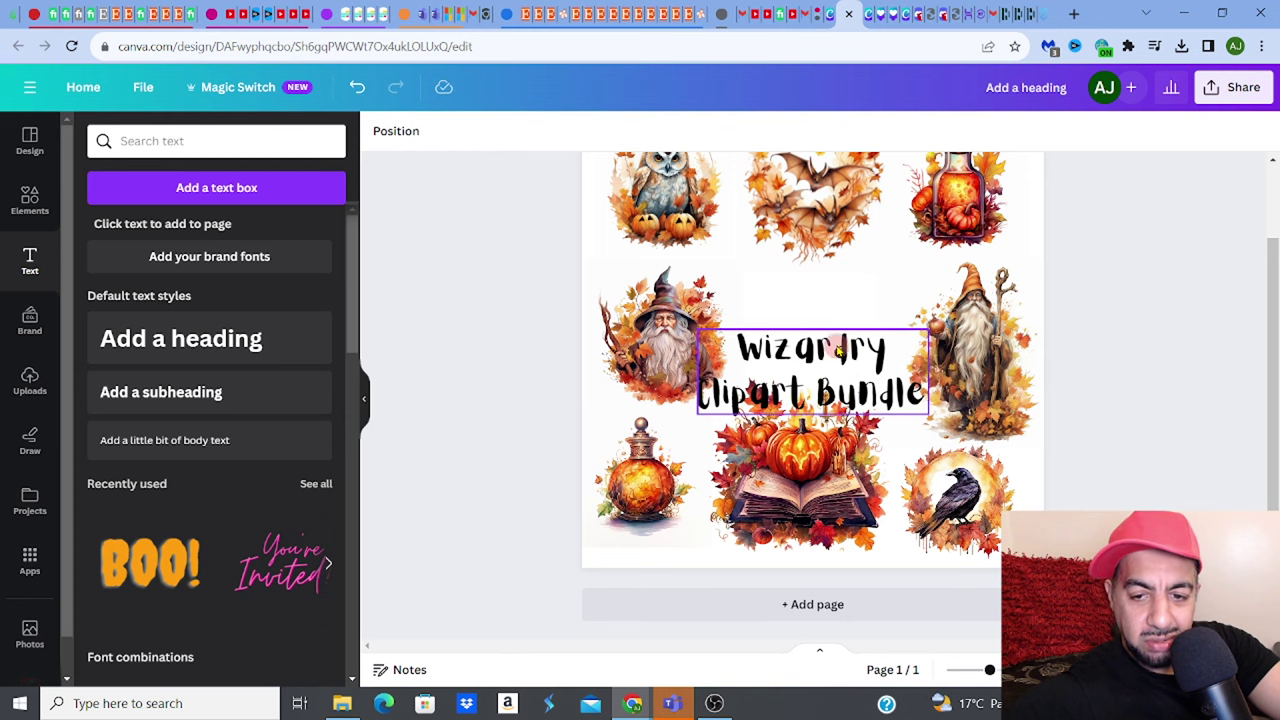
left_click_drag(841, 351, 841, 291)
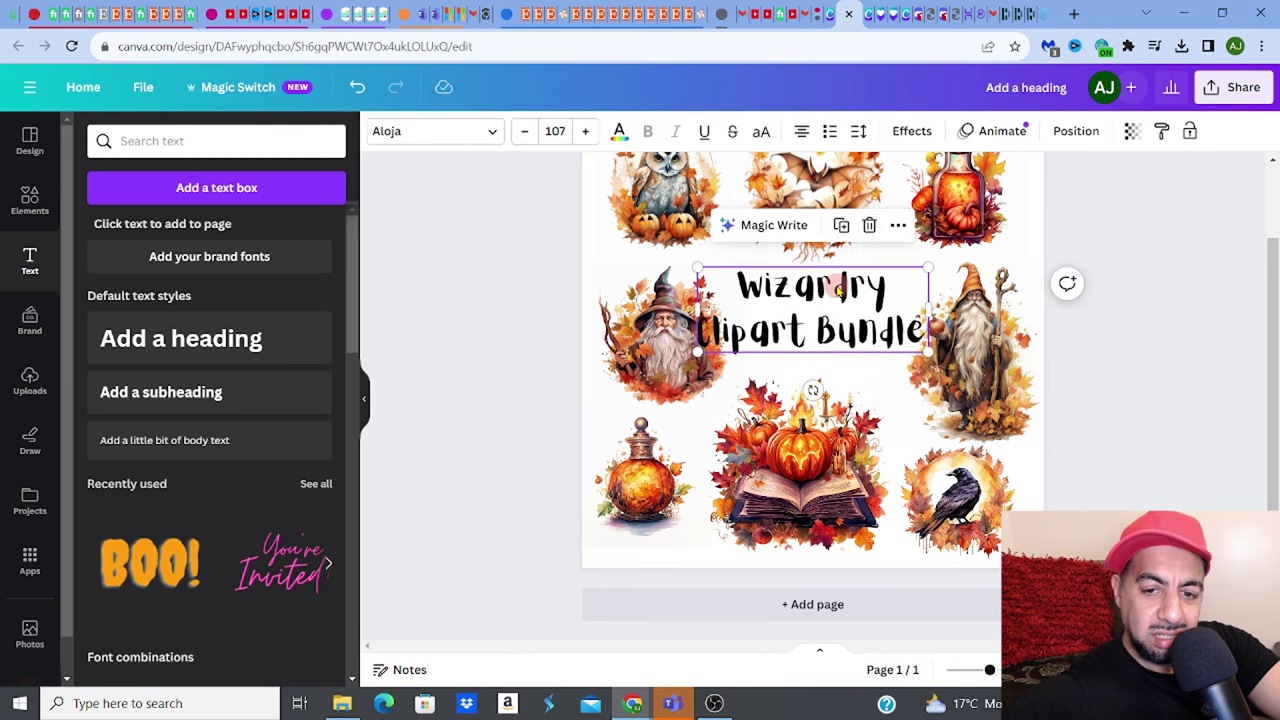
Step: Shrink both wizard images beside the heading and space them outward, keeping the heading in the gap between them
left_click(664, 335)
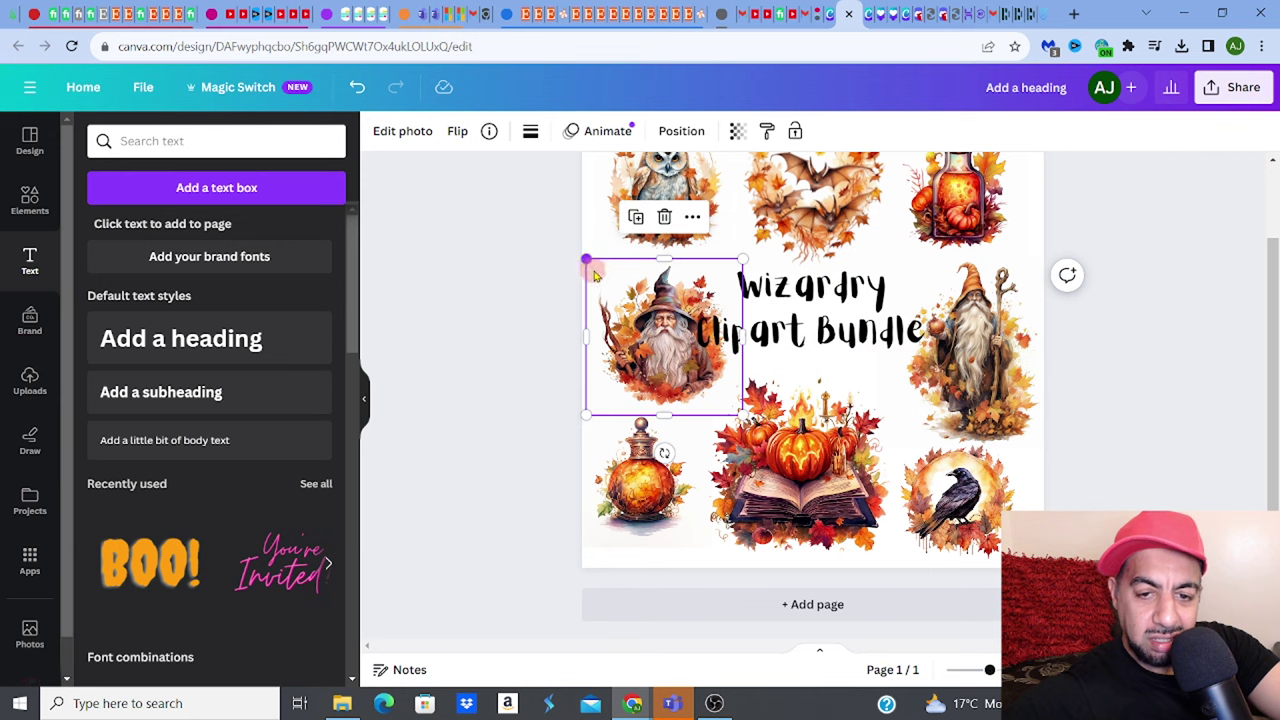
left_click_drag(593, 275, 600, 273)
mouse_move(637, 328)
left_mouse_down()
mouse_move(620, 352)
mouse_move(614, 320)
left_mouse_up()
left_click(935, 340)
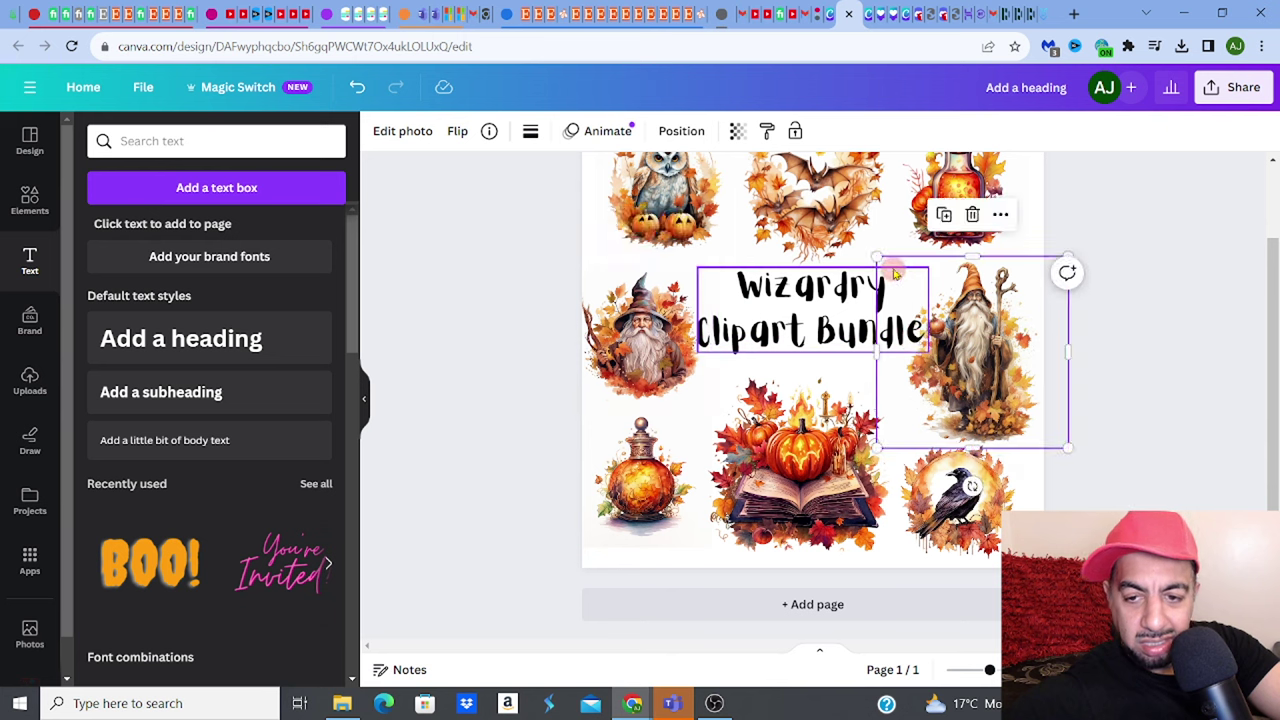
left_click_drag(877, 256, 895, 274)
left_click_drag(966, 322, 967, 314)
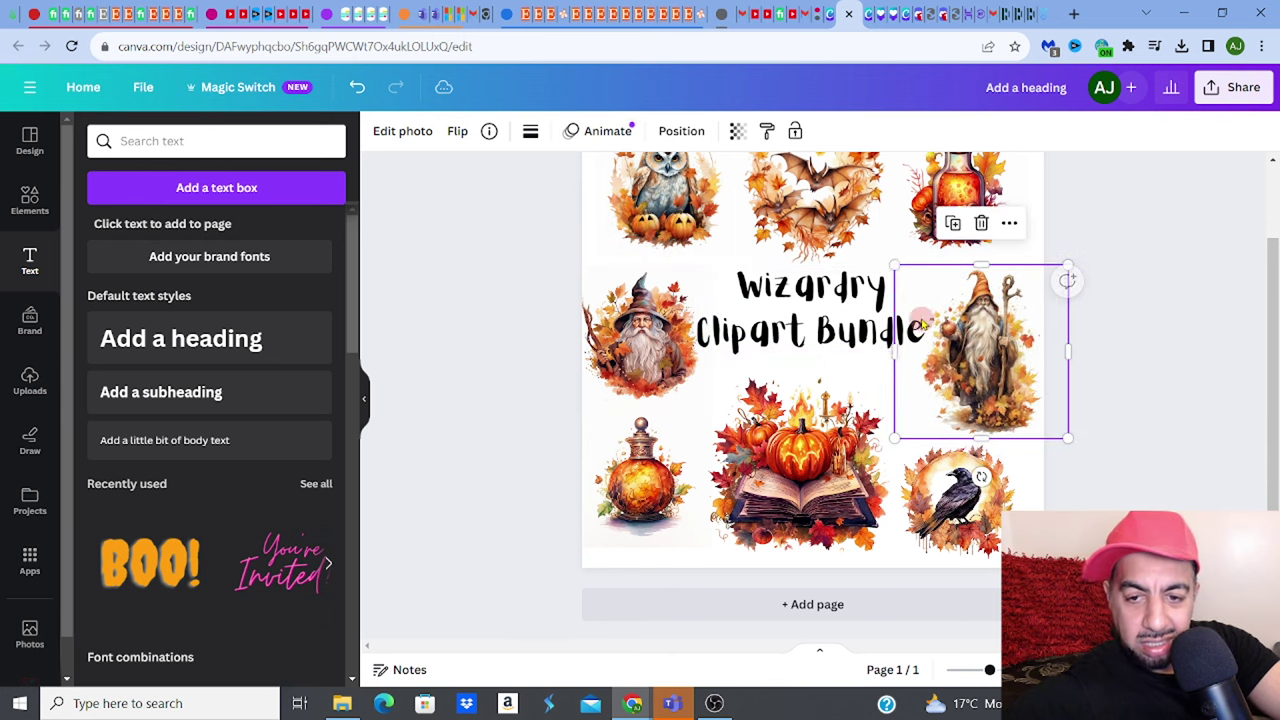
left_click(832, 318)
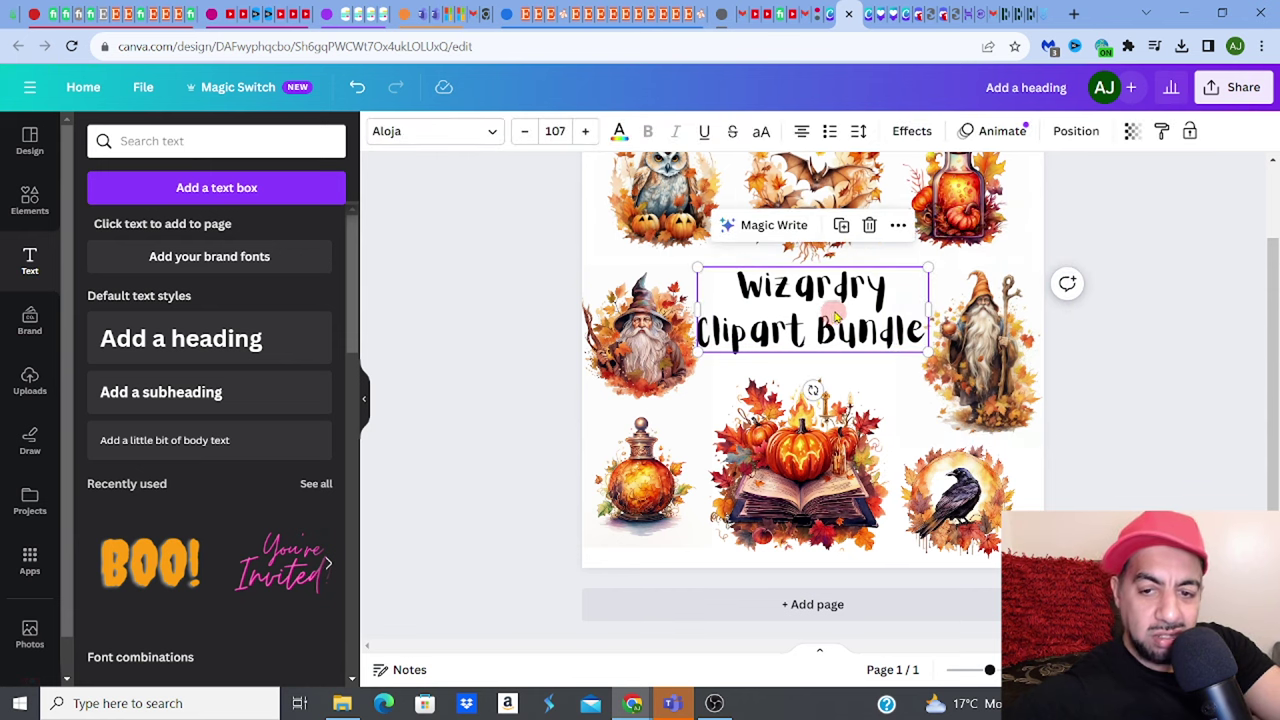
left_click_drag(836, 315, 839, 317)
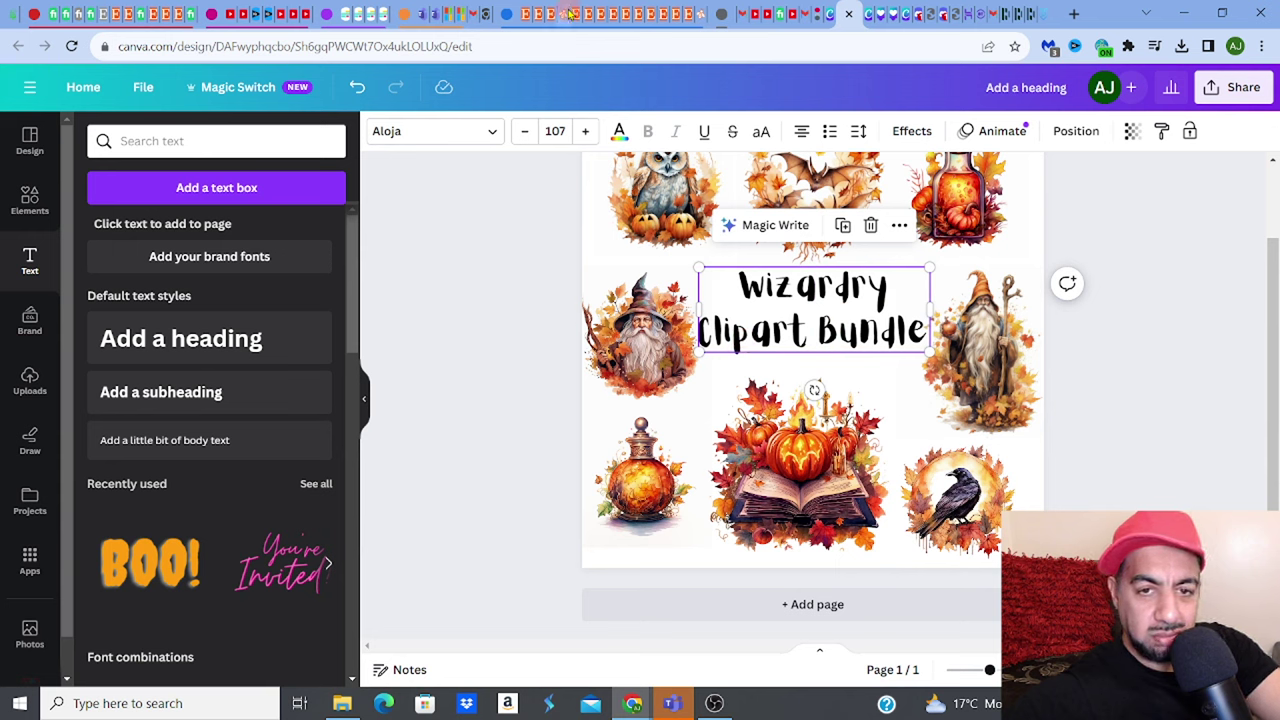
Step: Add a circle shape, shrink it, and place it just below the right end of the heading
mouse_move(575, 16)
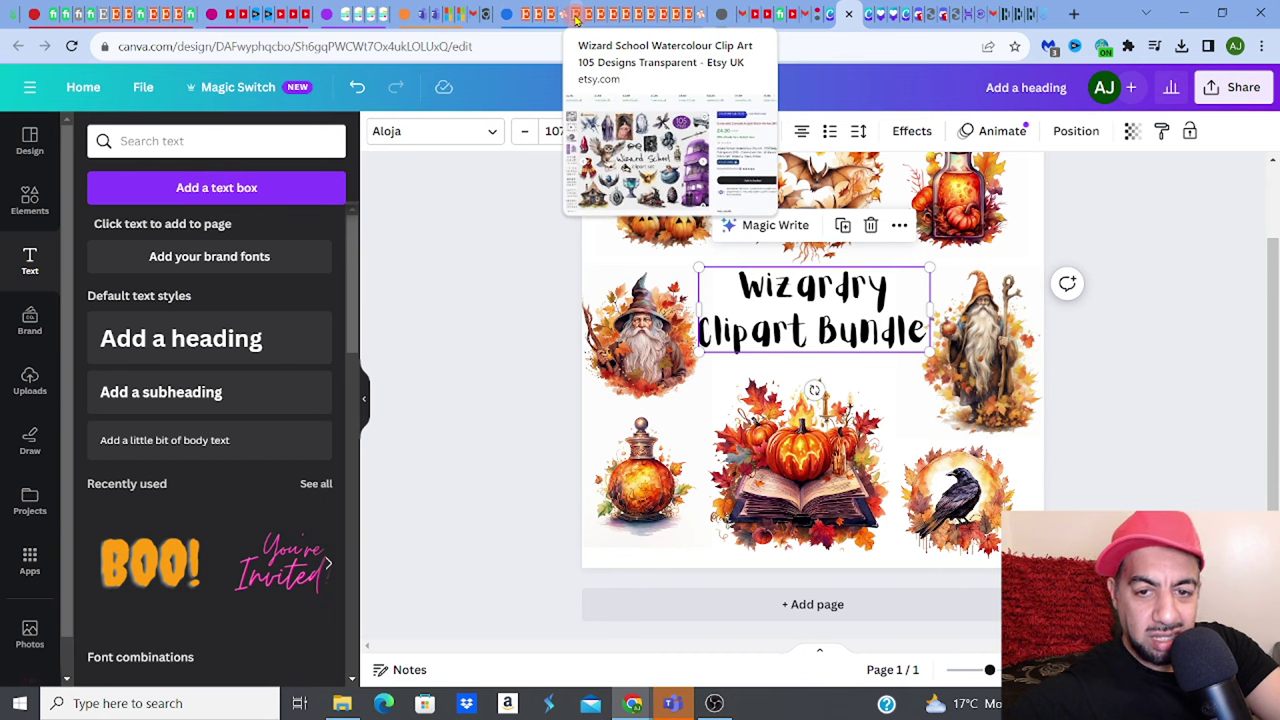
left_click(30, 205)
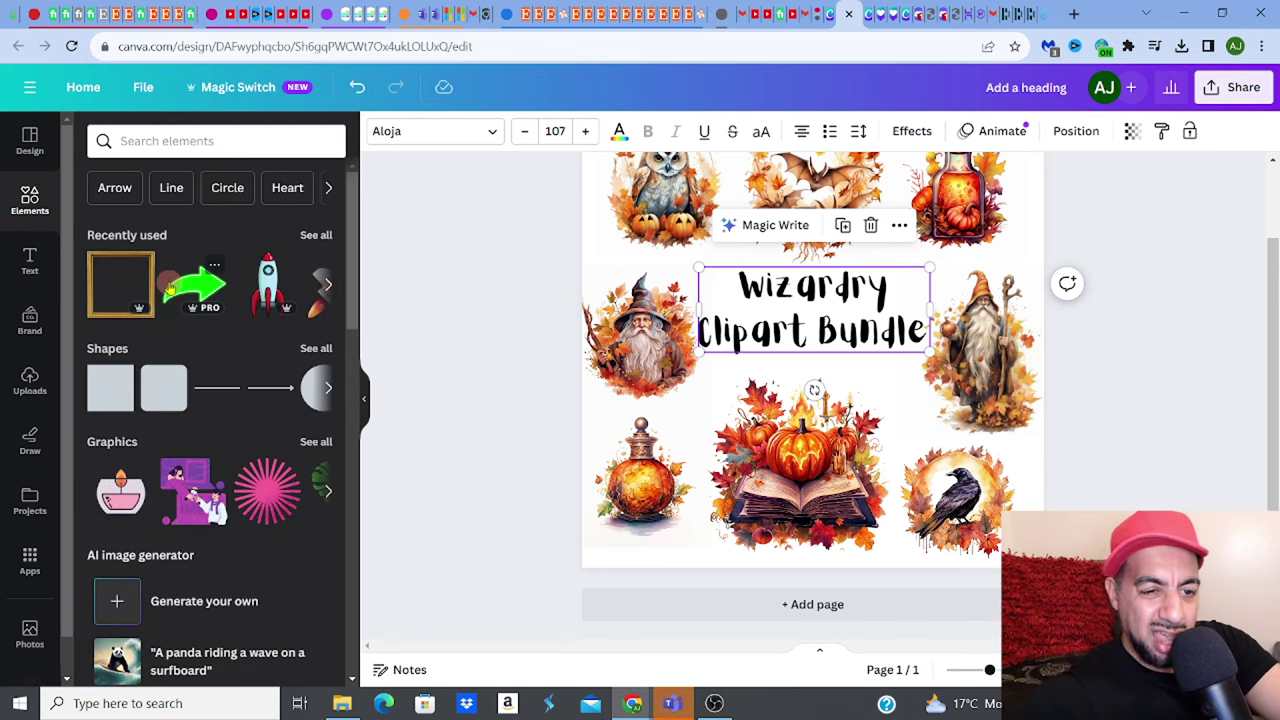
left_click(312, 402)
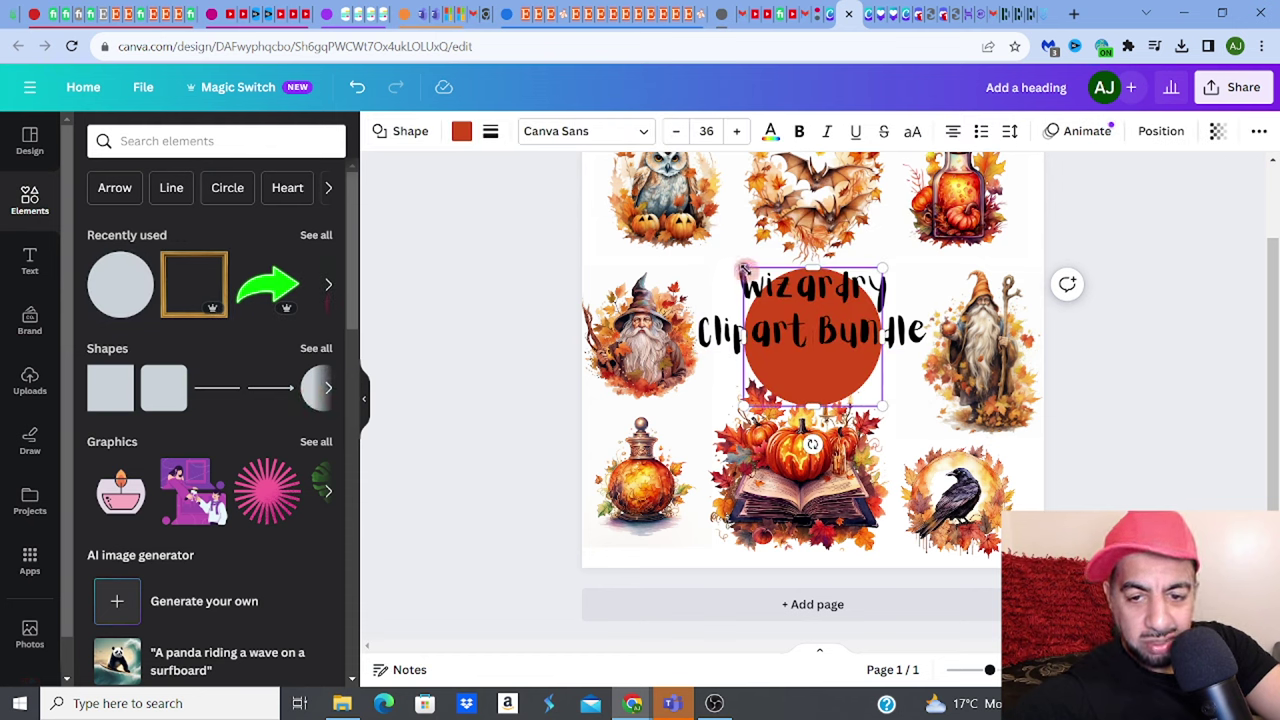
left_click_drag(743, 268, 790, 322)
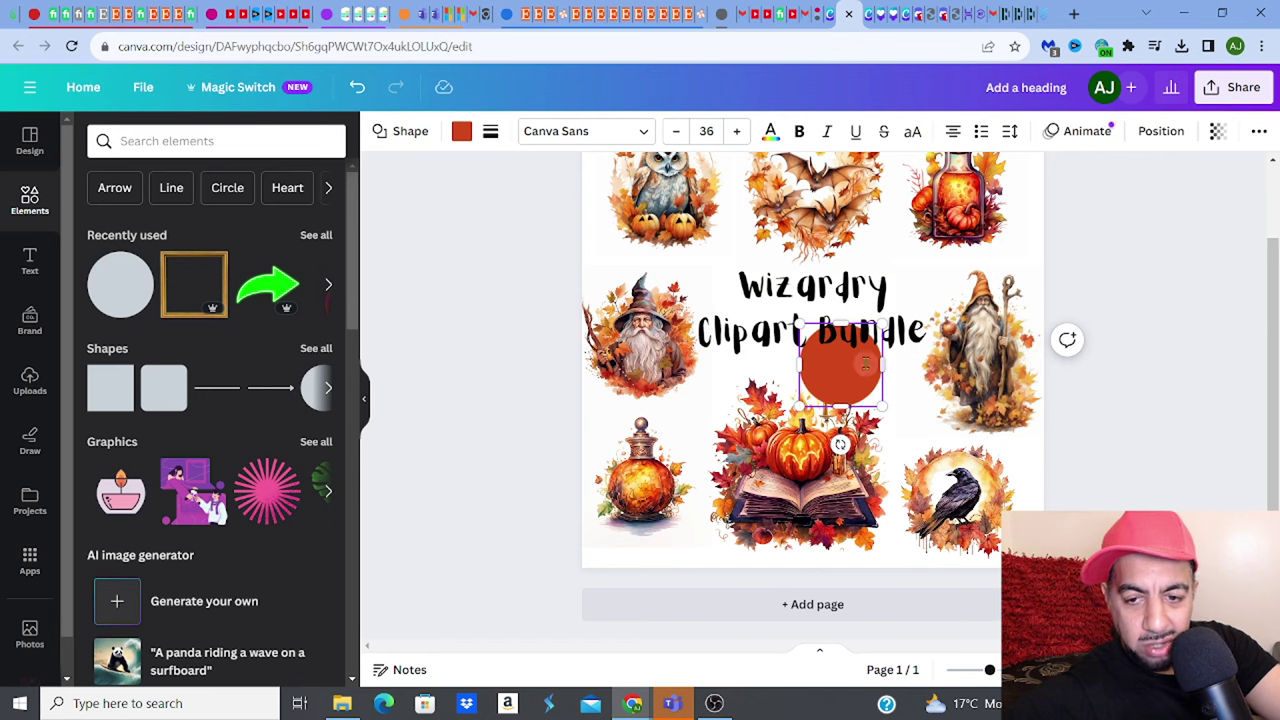
left_click(486, 346)
left_click_drag(852, 390, 900, 413)
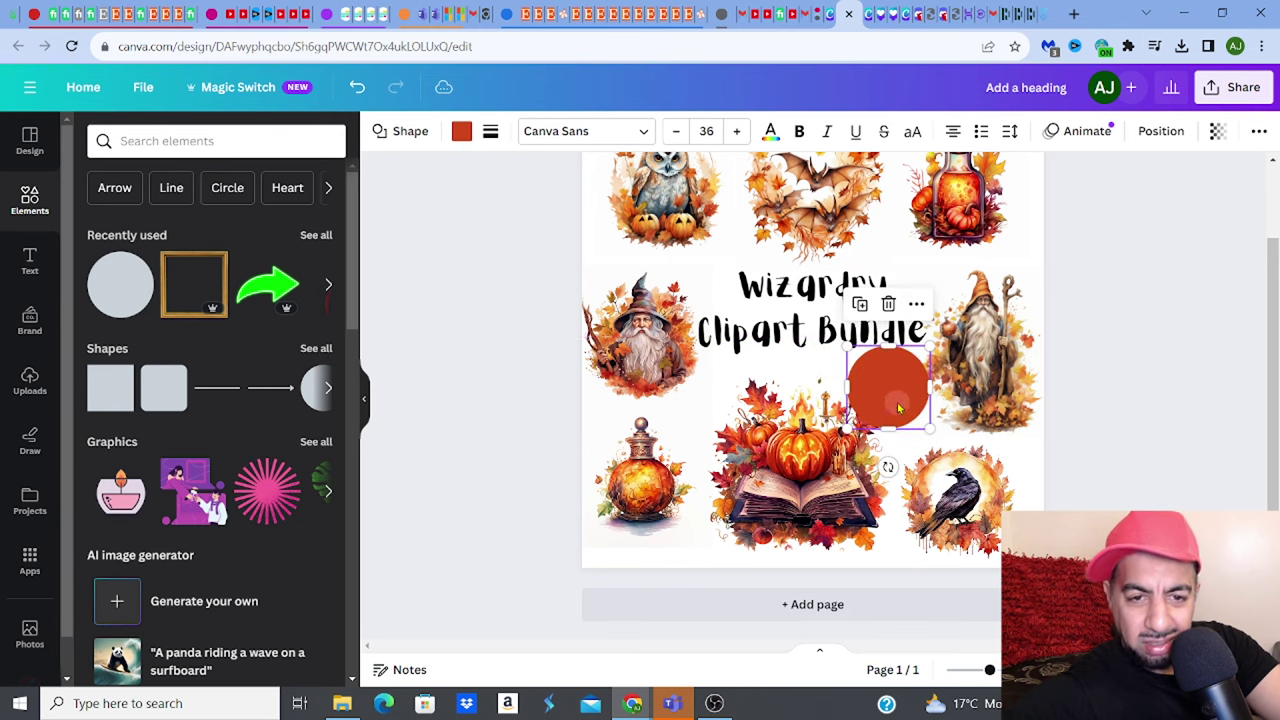
Step: Change the circle's fill to the orange colour #FF8E09
left_click(461, 133)
left_click(460, 137)
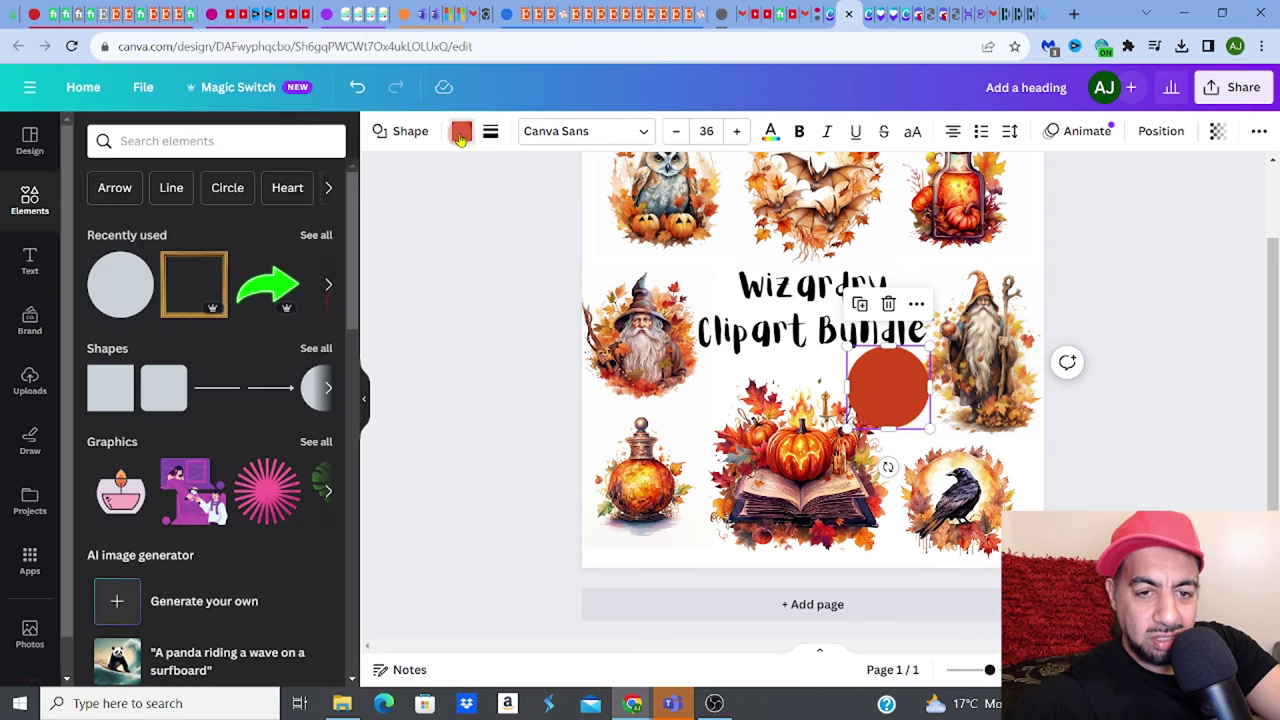
left_click(459, 141)
left_click(97, 232)
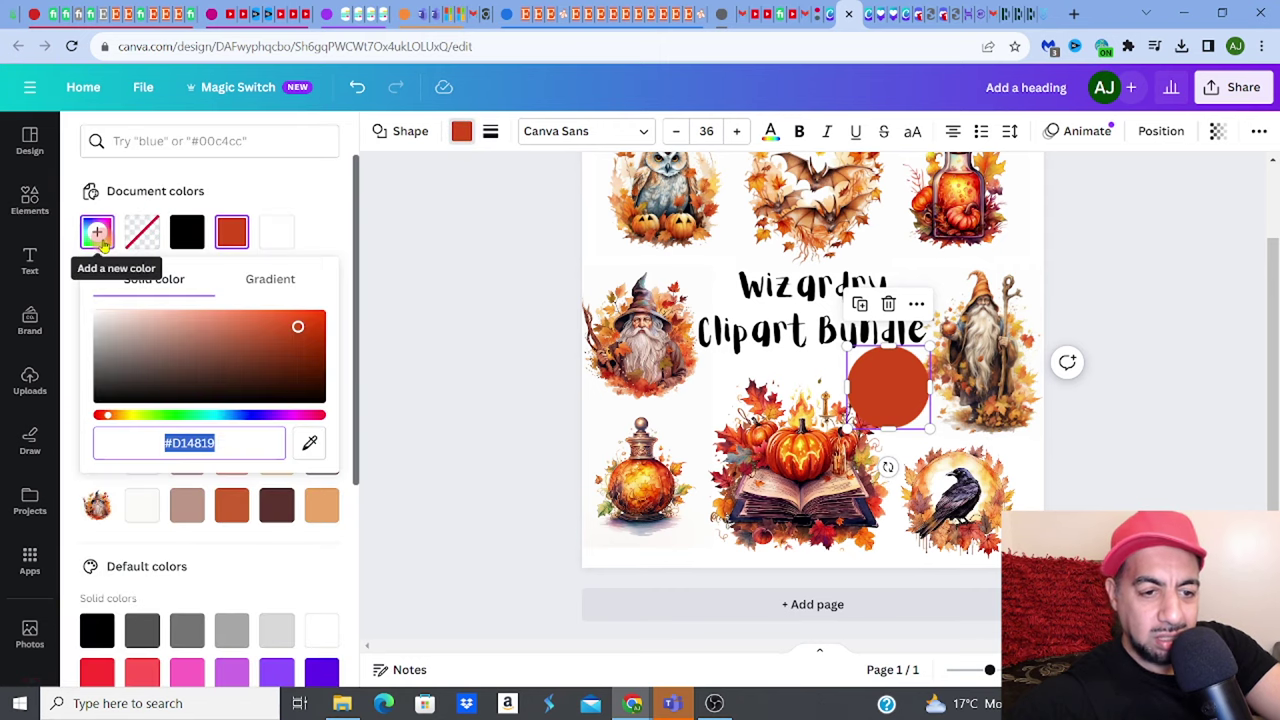
left_click(119, 418)
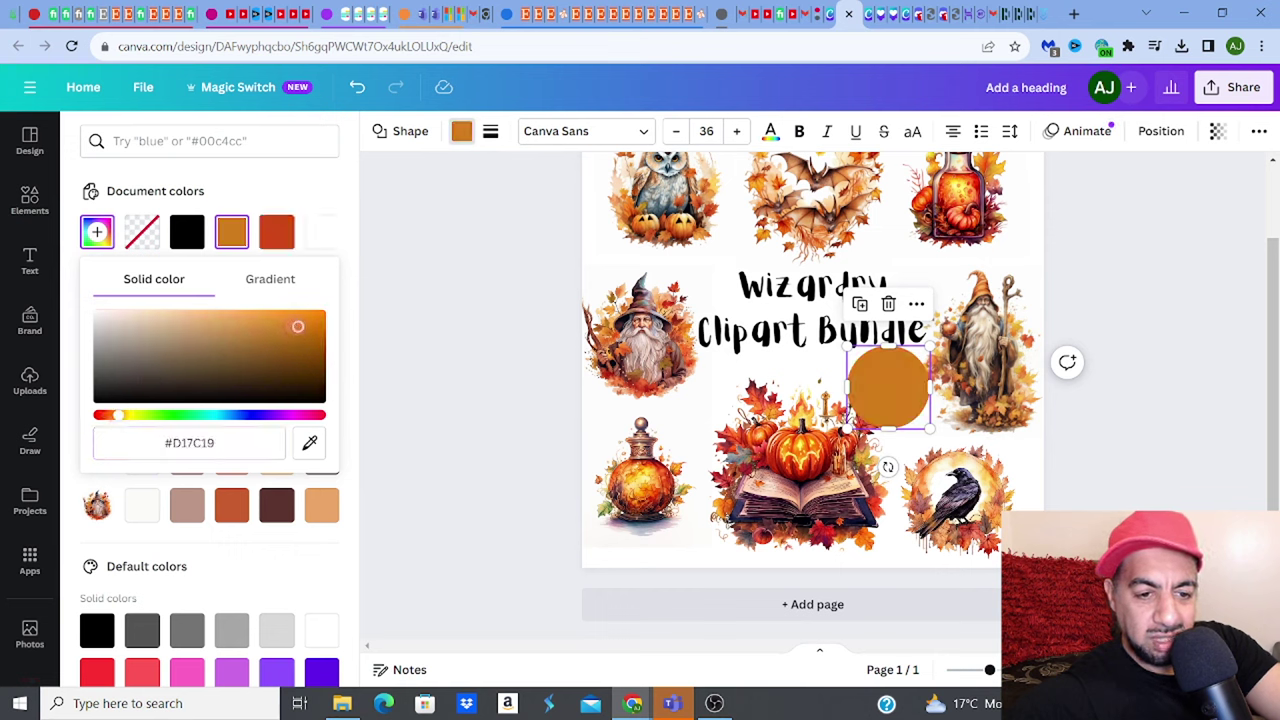
left_click_drag(298, 326, 317, 313)
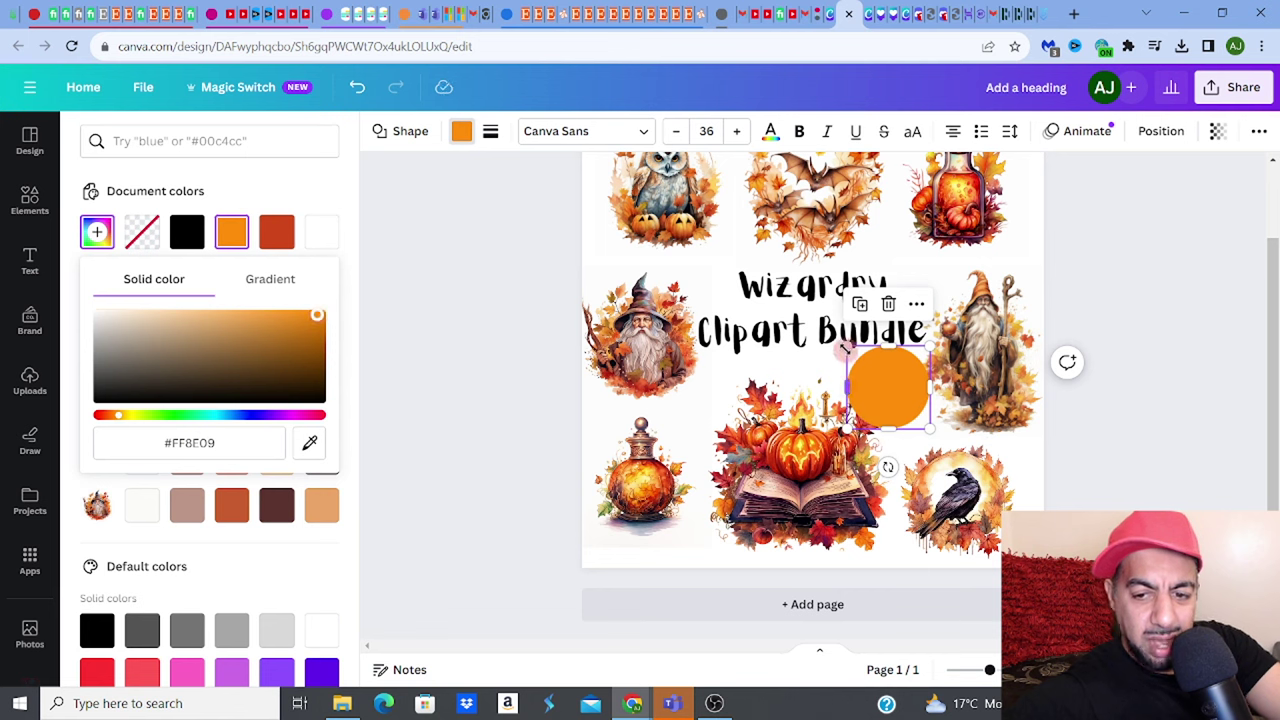
Step: Shrink the orange circle and place it above the right end of the heading, with the heading shifted slightly down
mouse_move(847, 347)
left_mouse_down()
mouse_move(870, 368)
mouse_move(895, 272)
mouse_move(849, 336)
left_mouse_up()
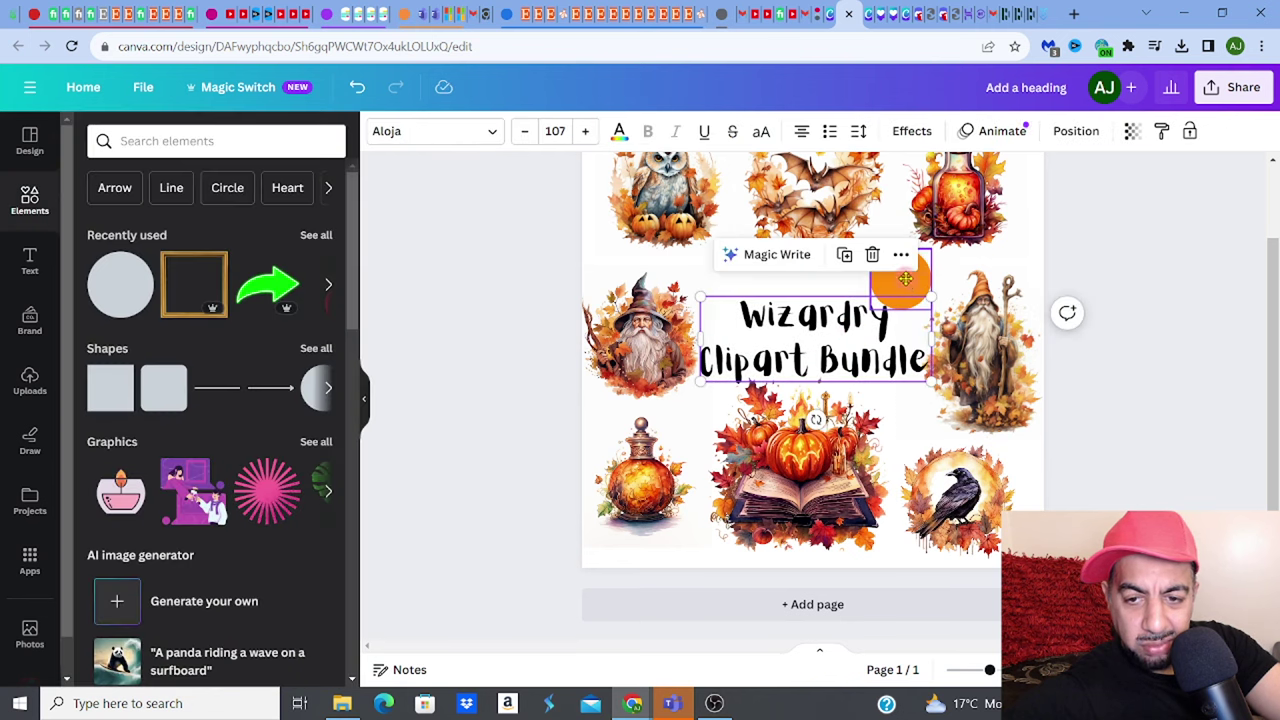
left_click_drag(905, 279, 862, 235)
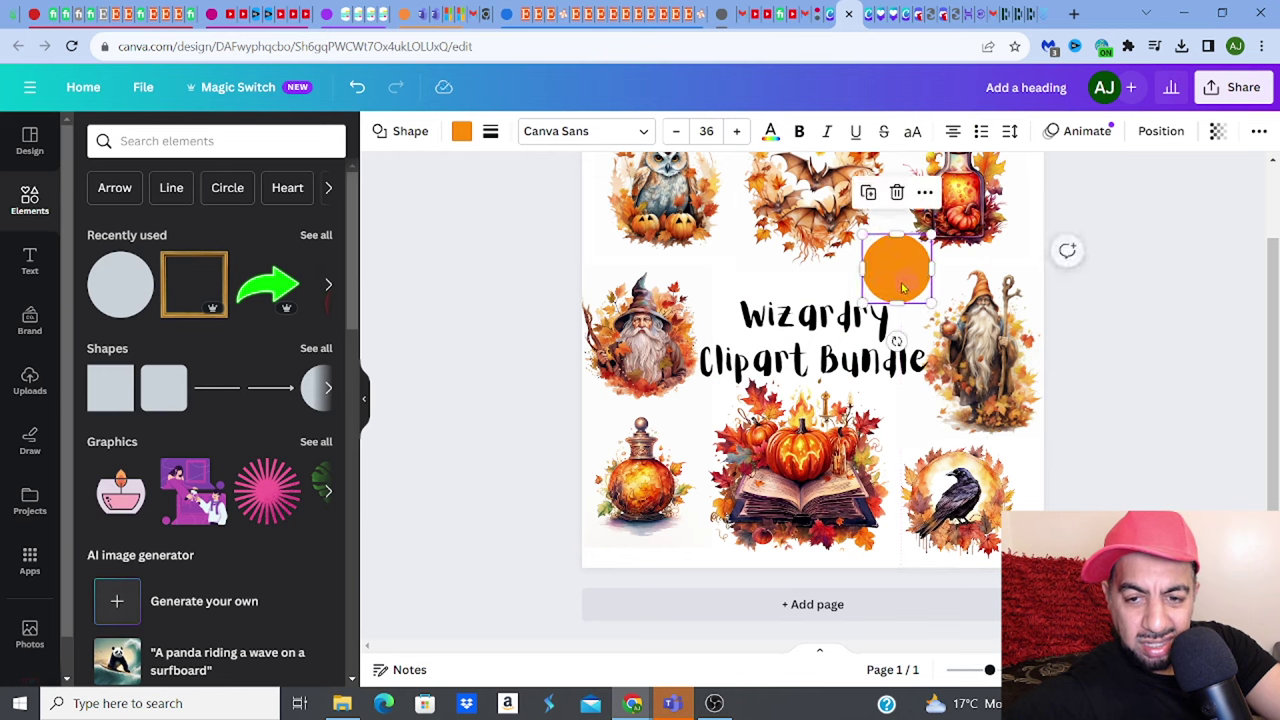
left_click_drag(887, 281, 883, 273)
left_click_drag(883, 274, 880, 274)
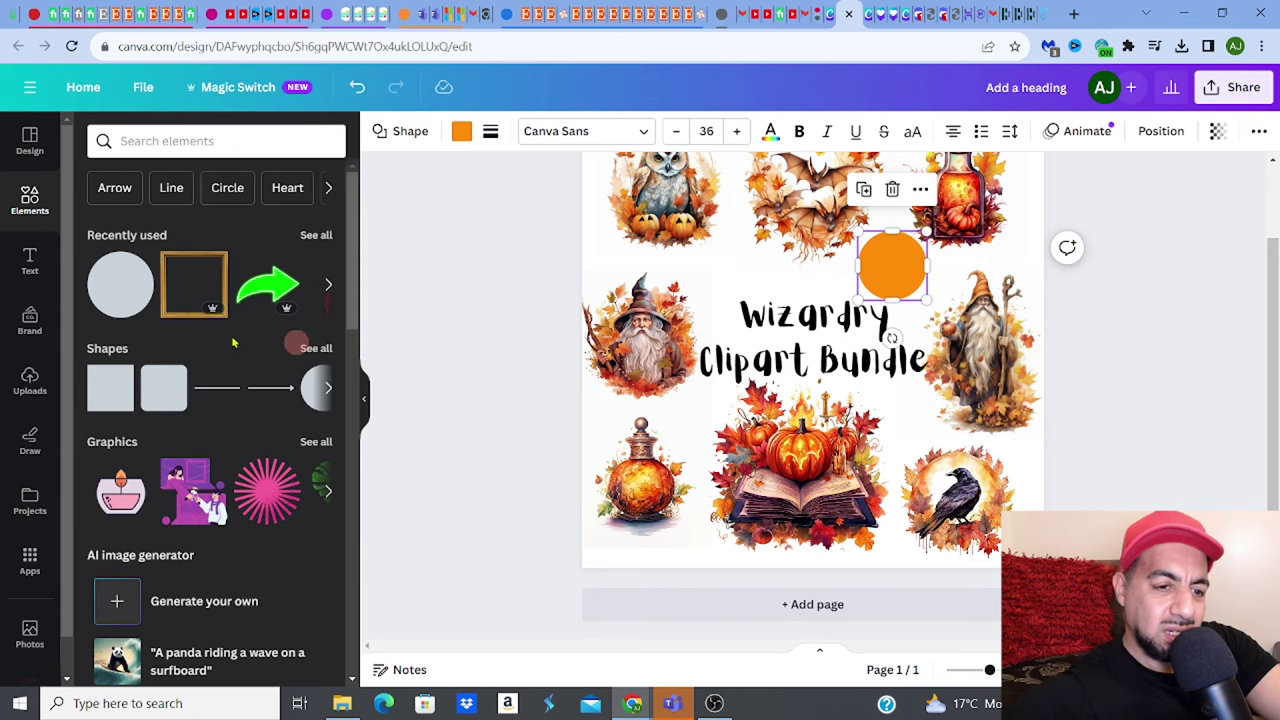
Step: Add a new heading reading "100" on the first line and "PNG" on the second
left_click(30, 262)
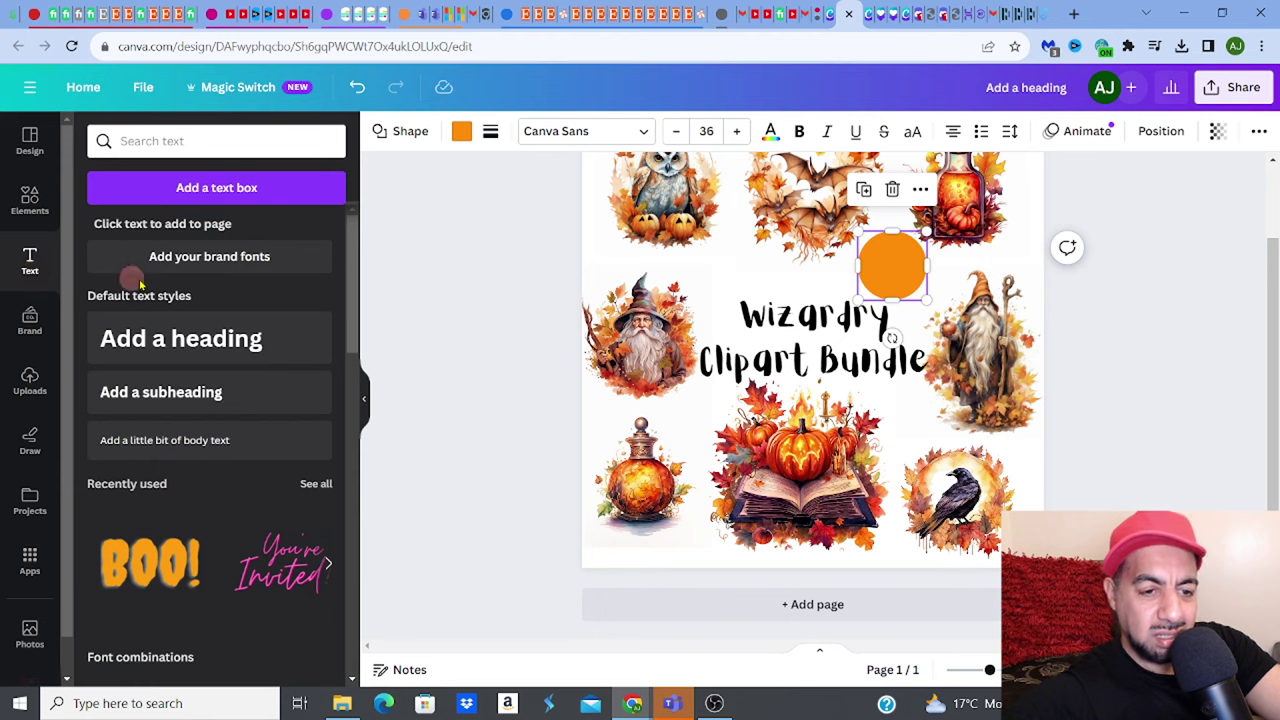
left_click(188, 338)
type("100")
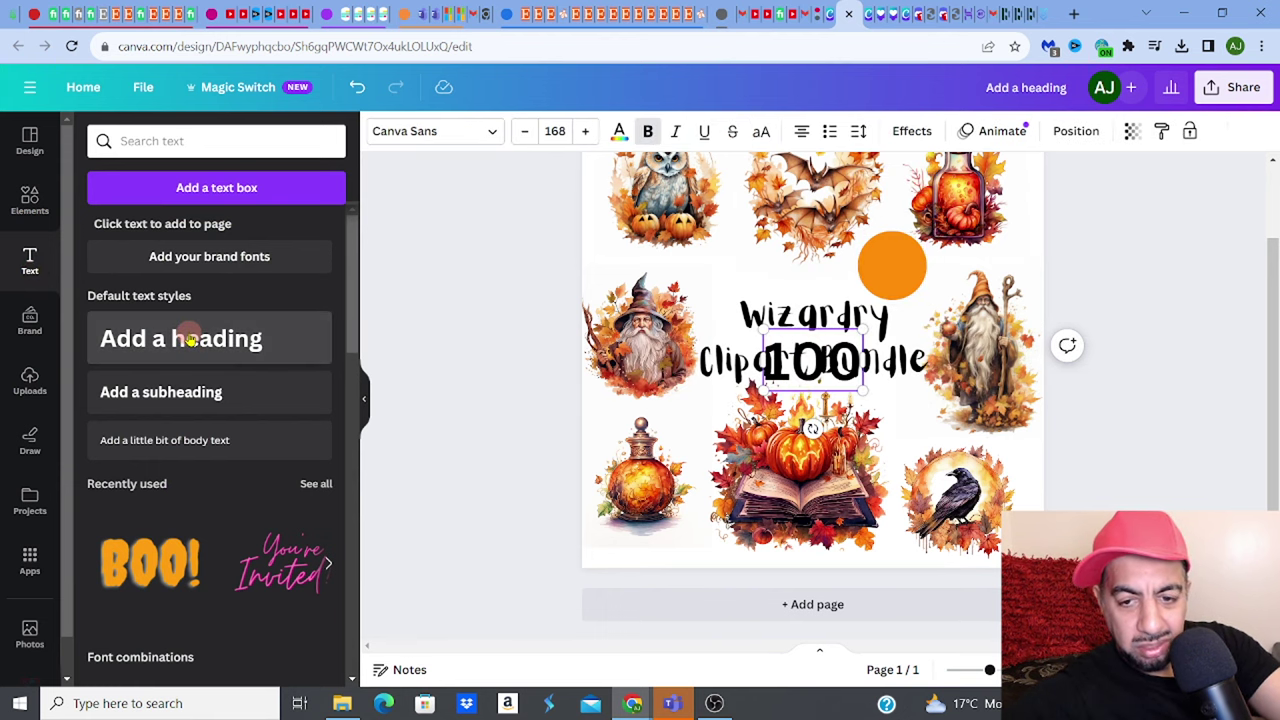
key("Return")
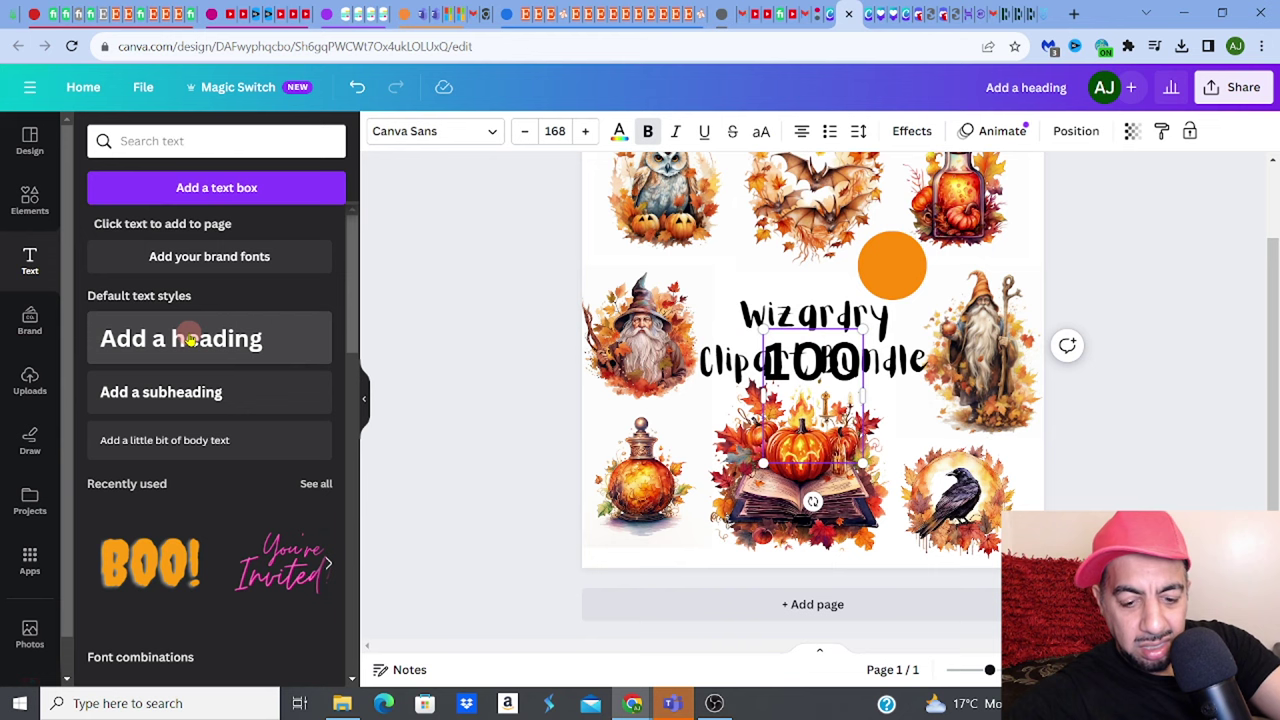
type("PNG")
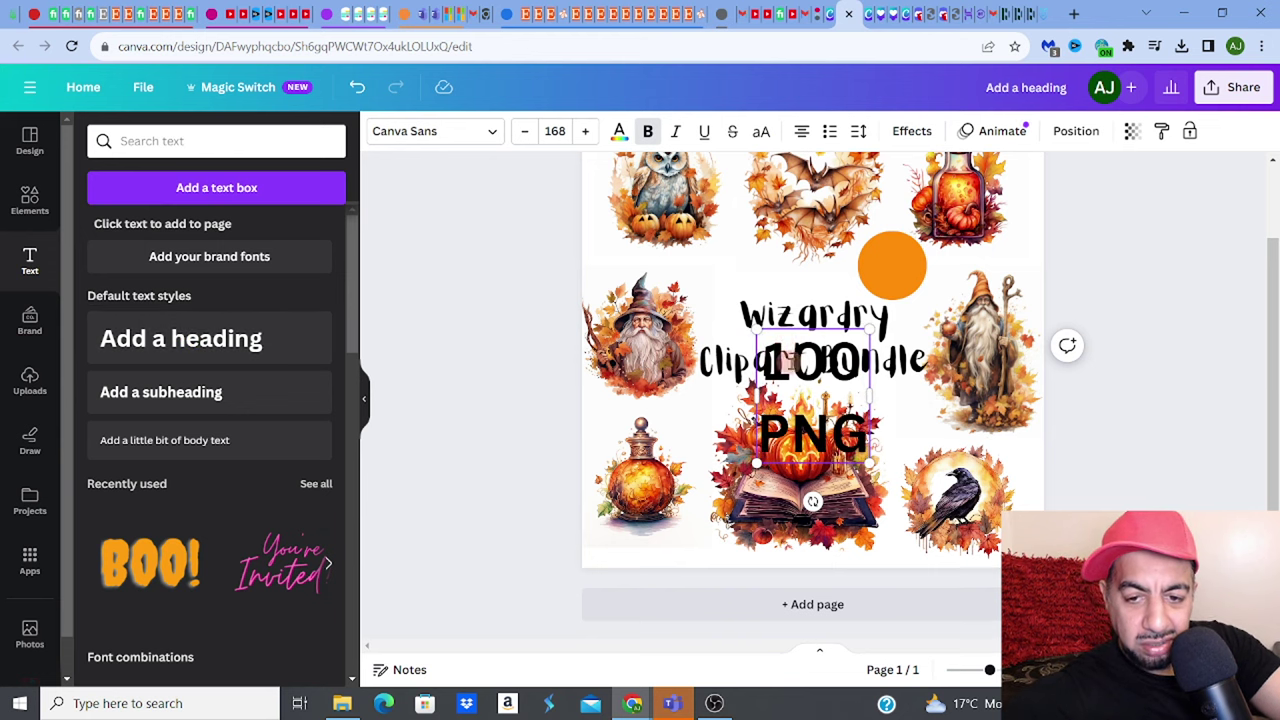
Step: Set the 100 PNG text's font size to 40 and fit it inside the orange circle, enlarging it to 65.9
double_click(765, 358)
left_click_drag(763, 360, 793, 362)
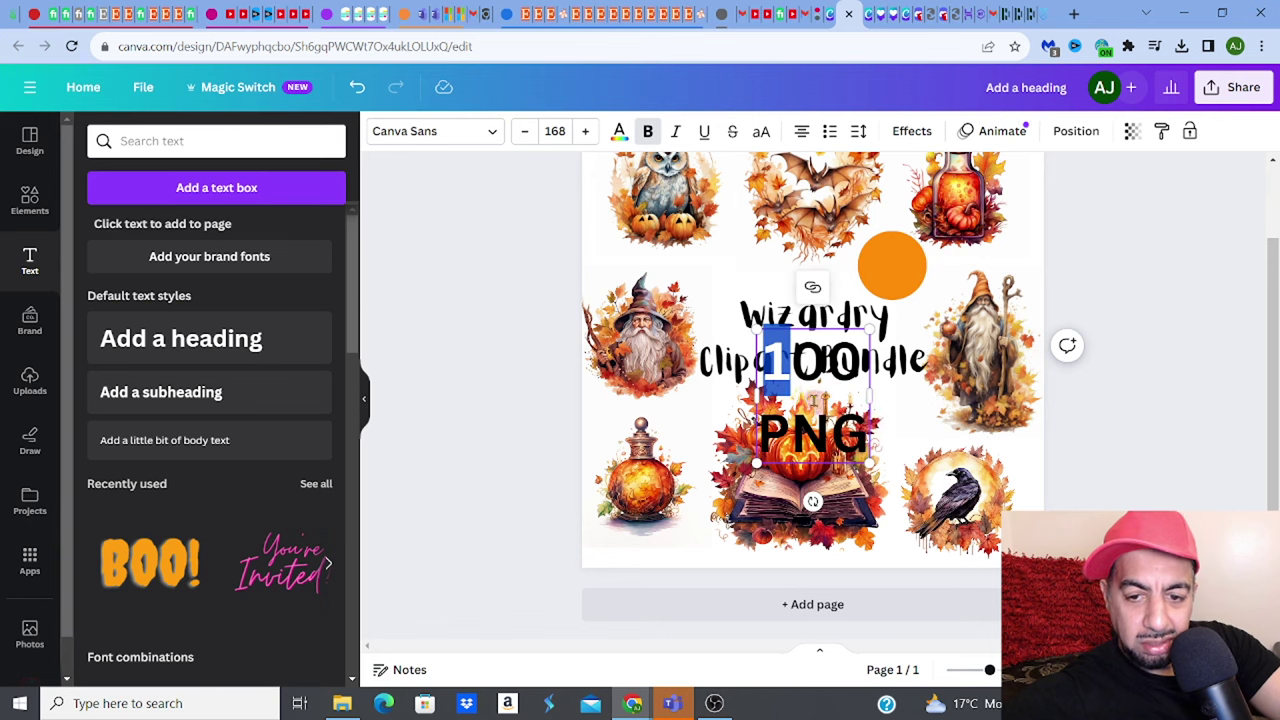
left_click(815, 401)
key("ctrl+a")
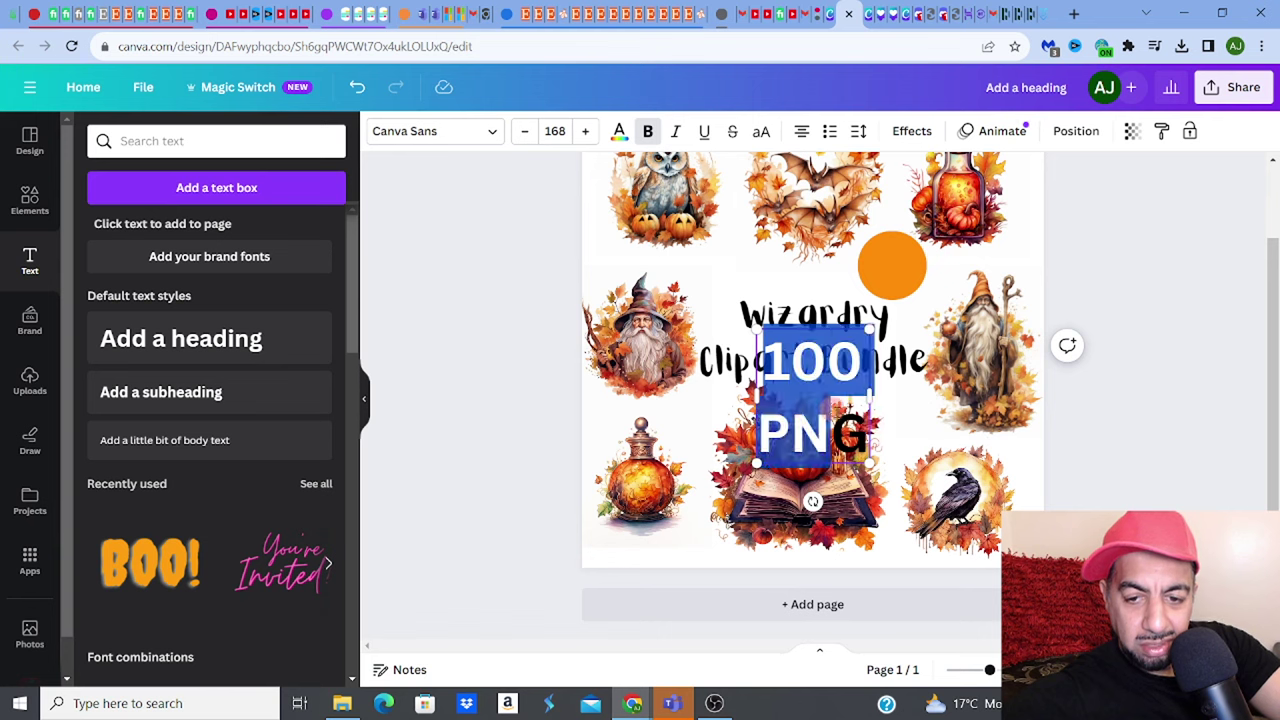
left_click(561, 131)
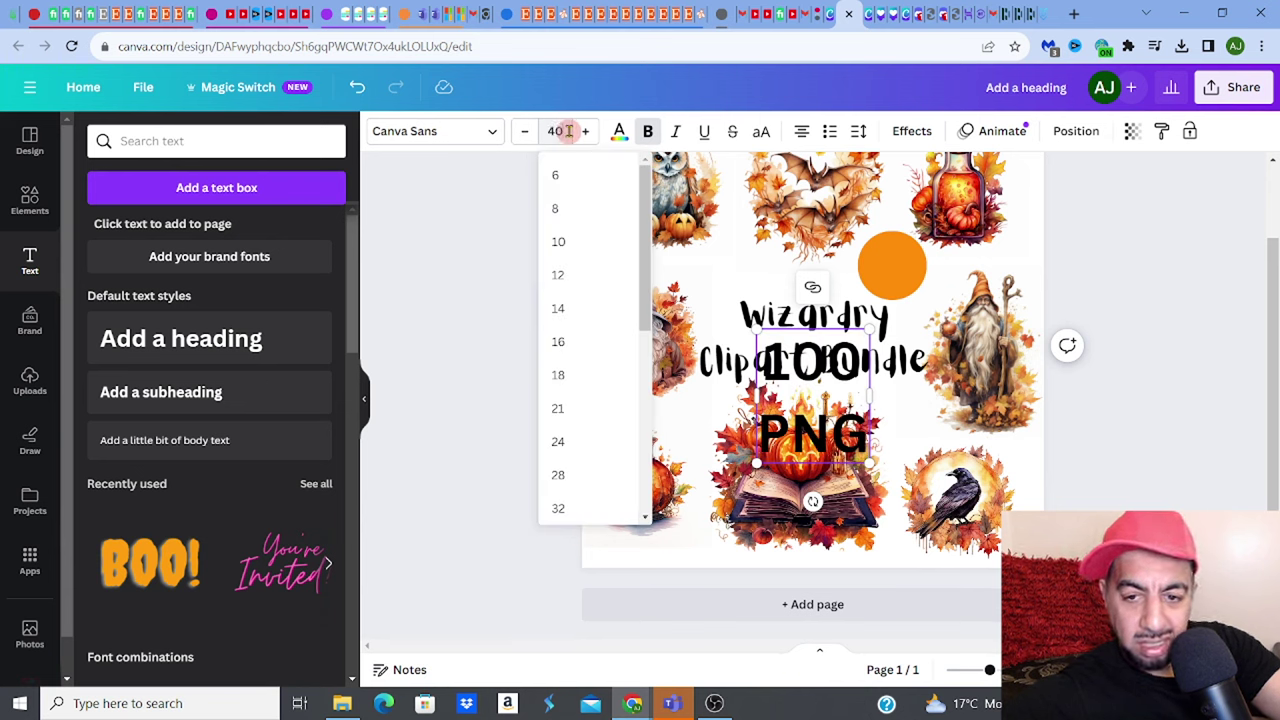
type("40")
key("Return")
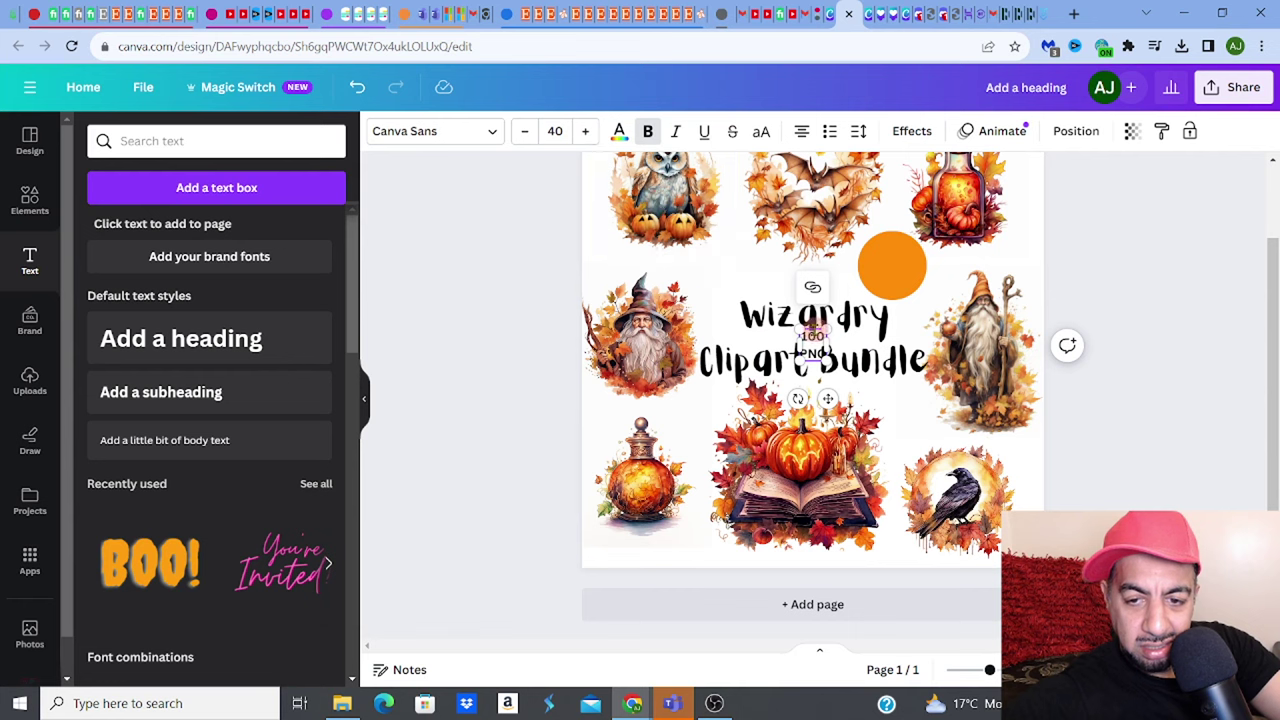
left_click_drag(828, 332, 885, 252)
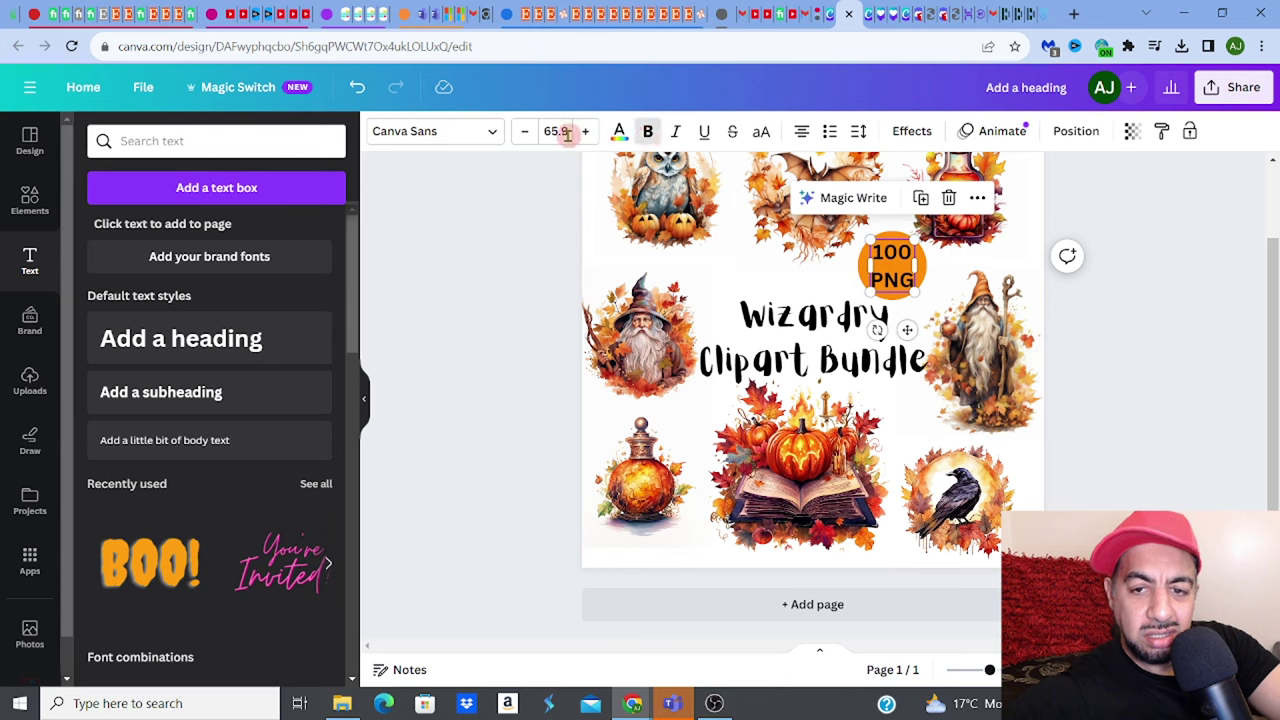
Step: Set the font of the whole 100 PNG text in the circle to Alfa Slab One
left_click(898, 257)
left_click_drag(876, 250, 916, 284)
left_click(888, 253)
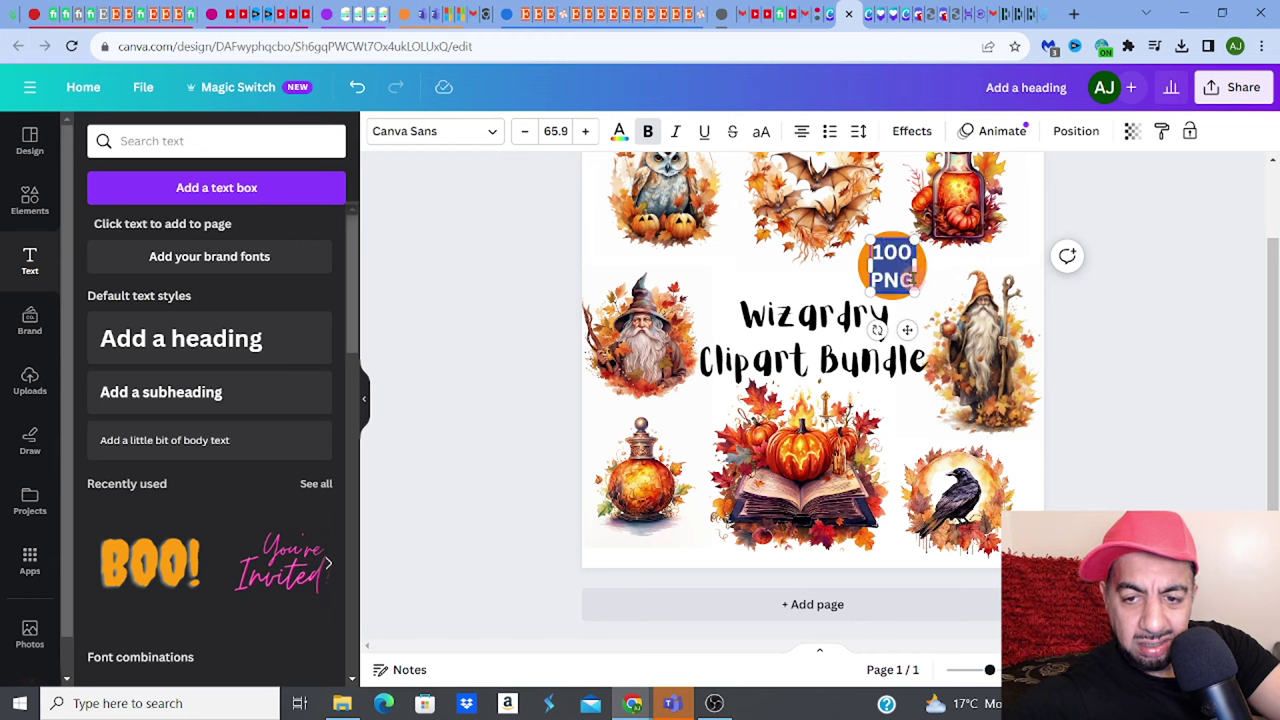
left_click(494, 132)
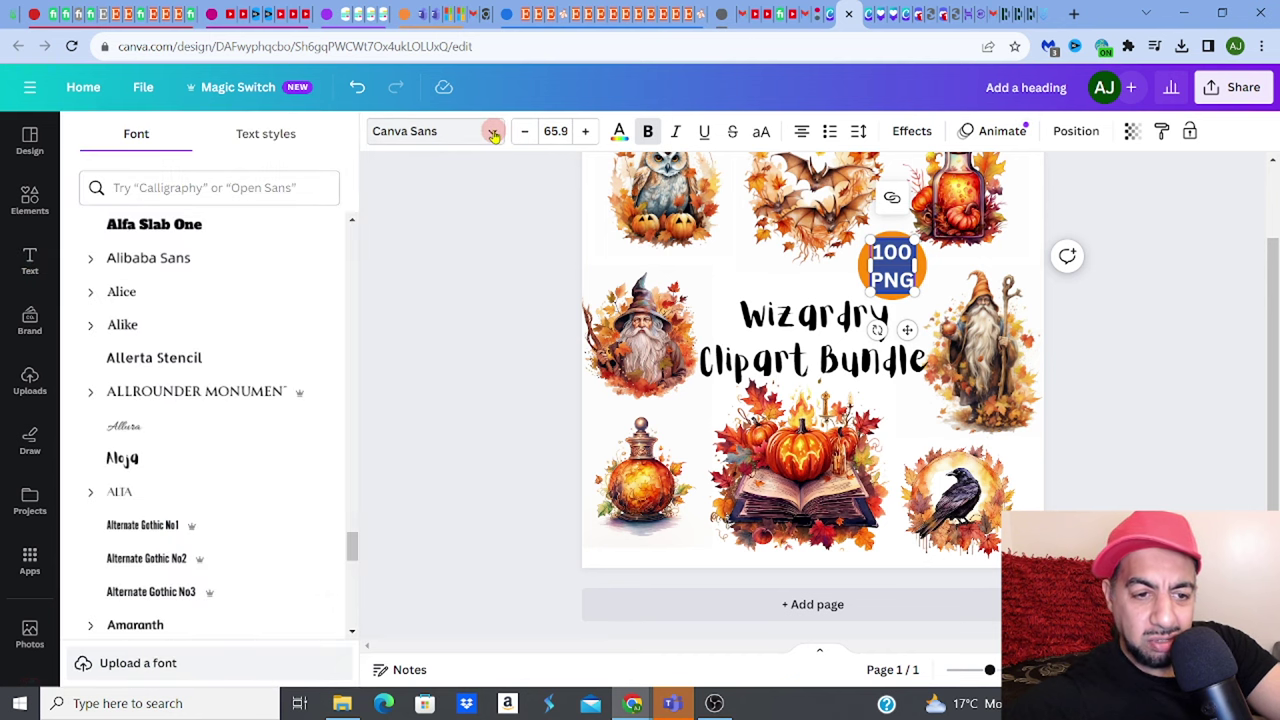
left_click(229, 221)
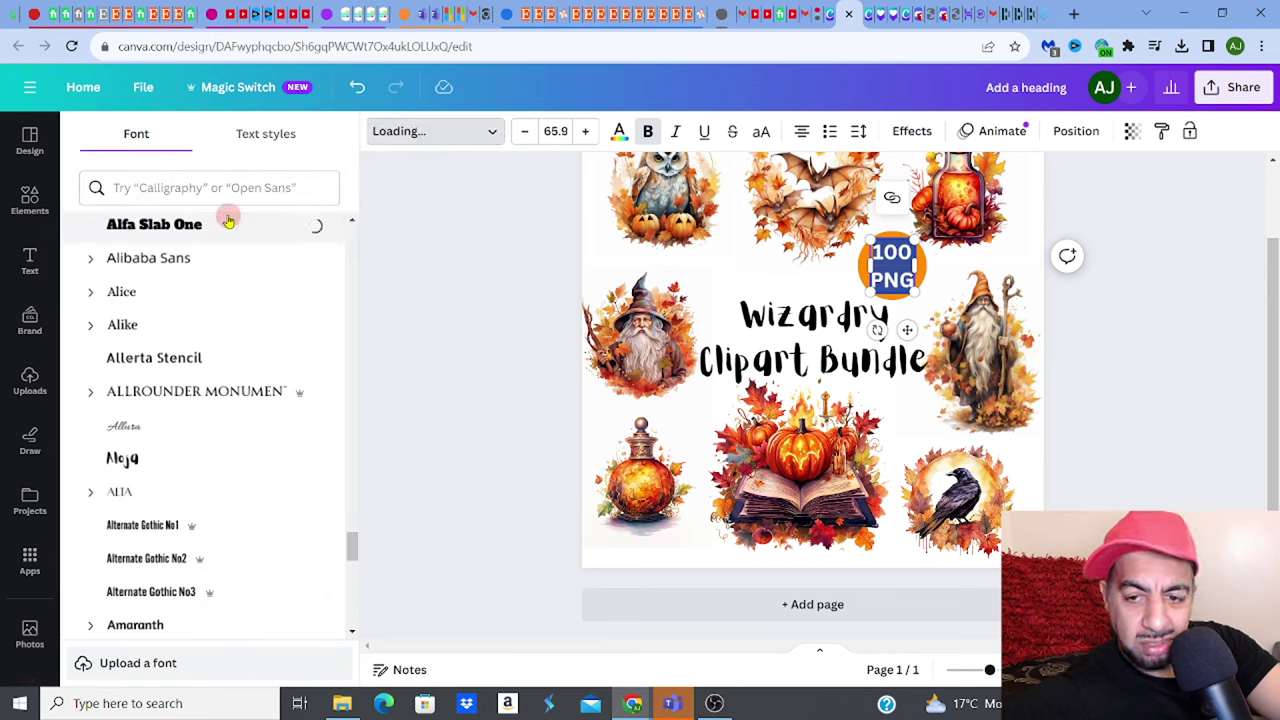
left_click(481, 247)
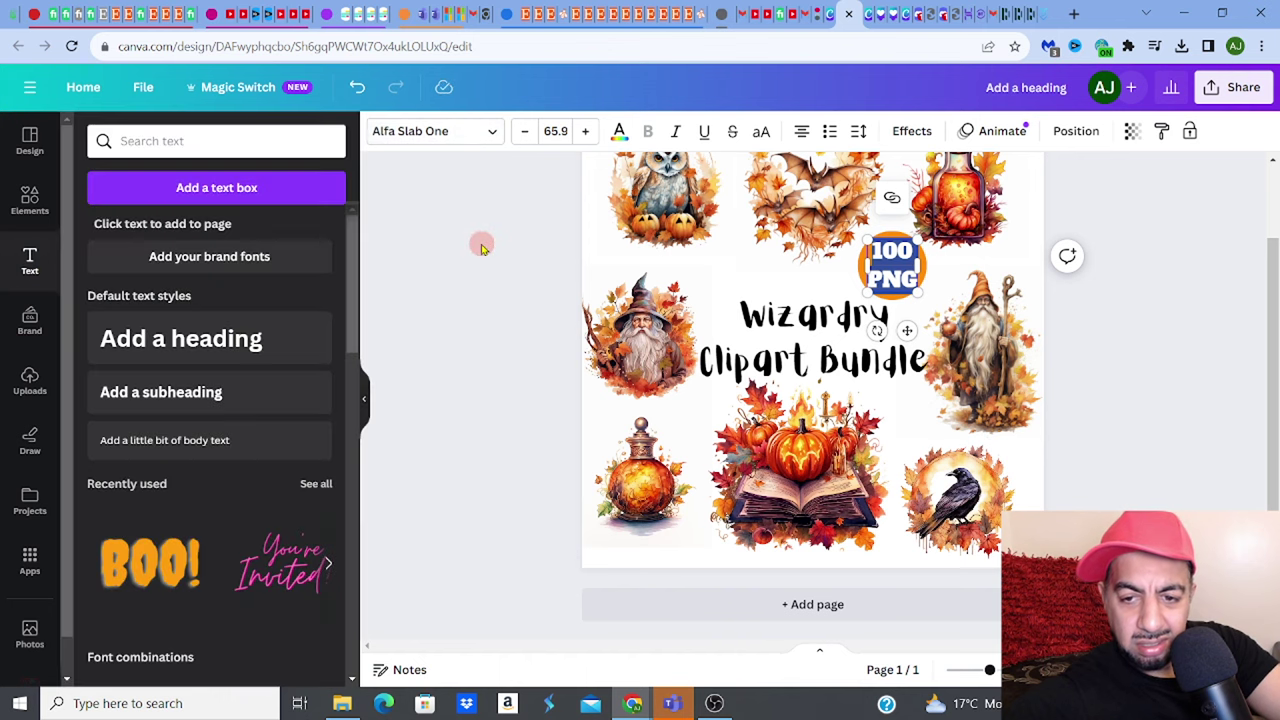
left_click(481, 247)
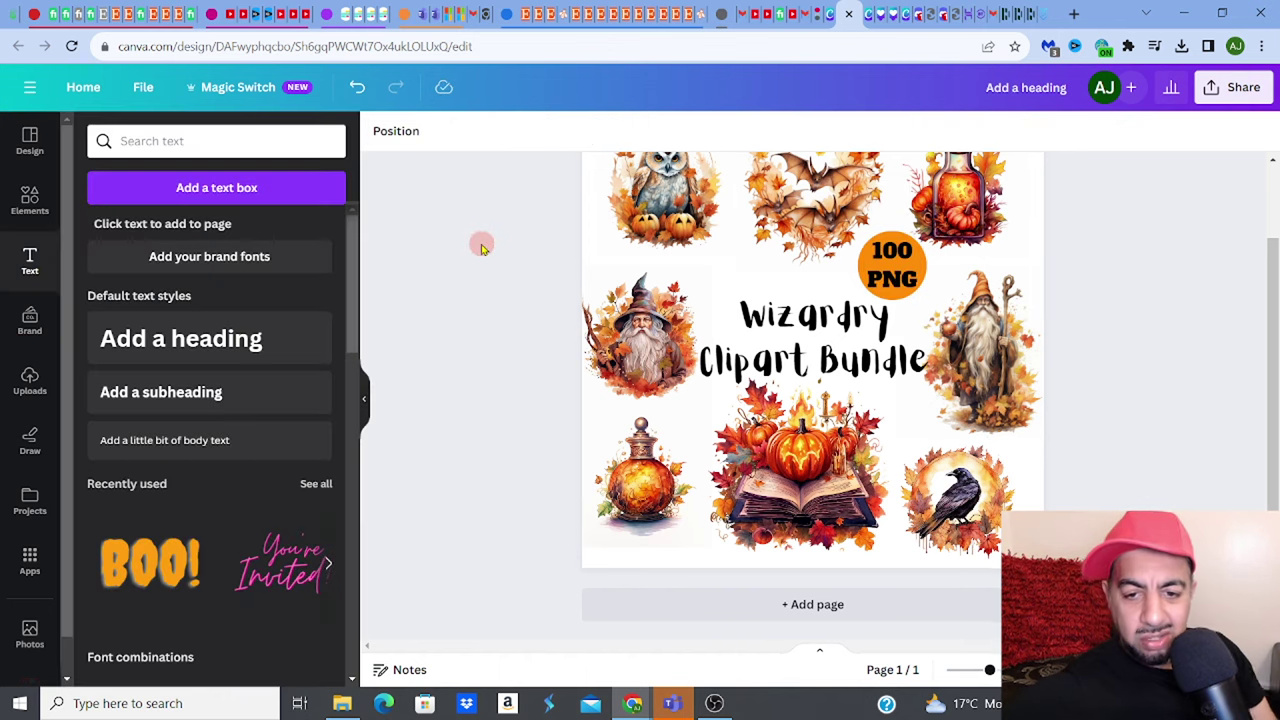
Step: Reduce the Wizardry Clipart Bundle heading's font size to 103 and shift it slightly left, clear of the staff-holding wizard
left_click(848, 366)
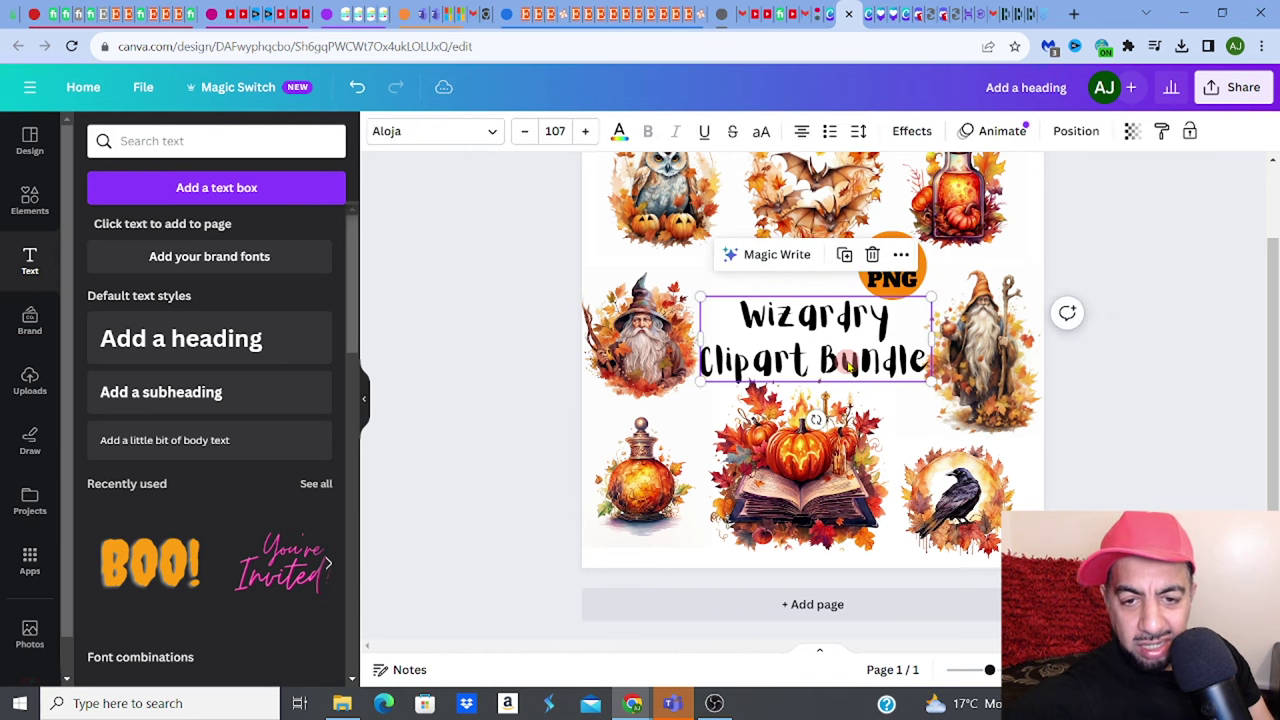
left_click(524, 138)
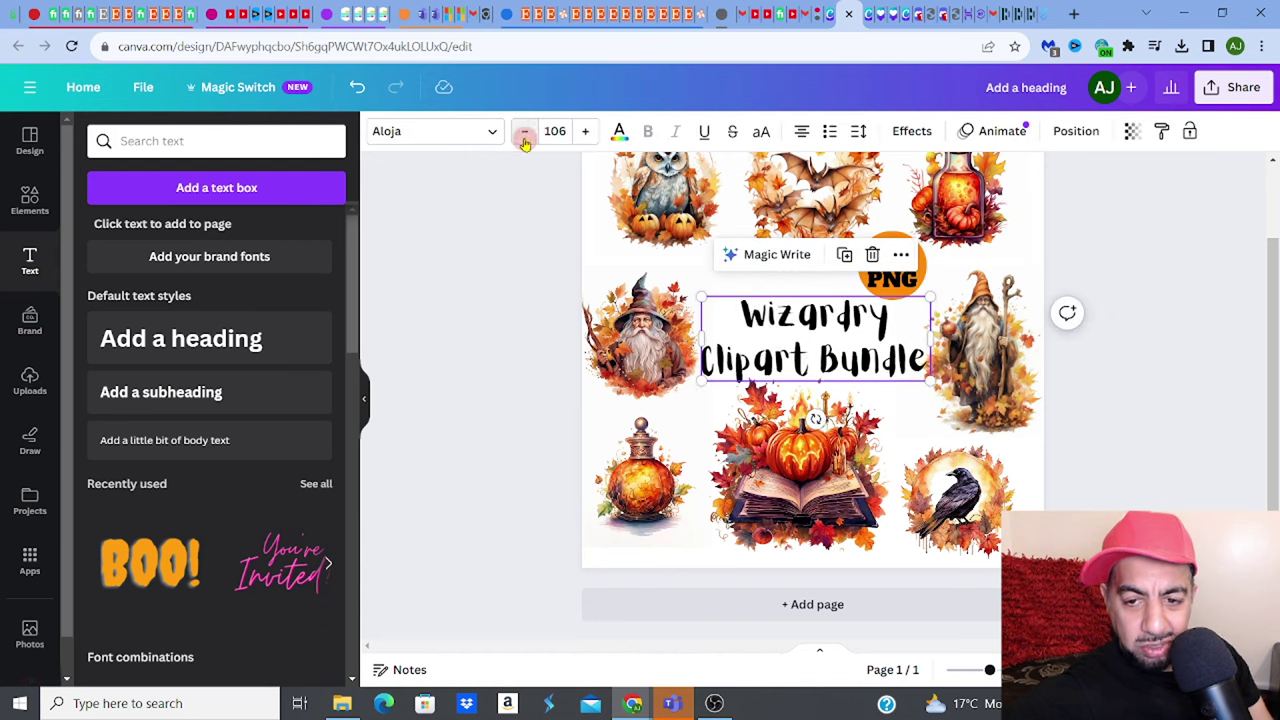
left_click(524, 138)
left_click(524, 138)
left_click(524, 138)
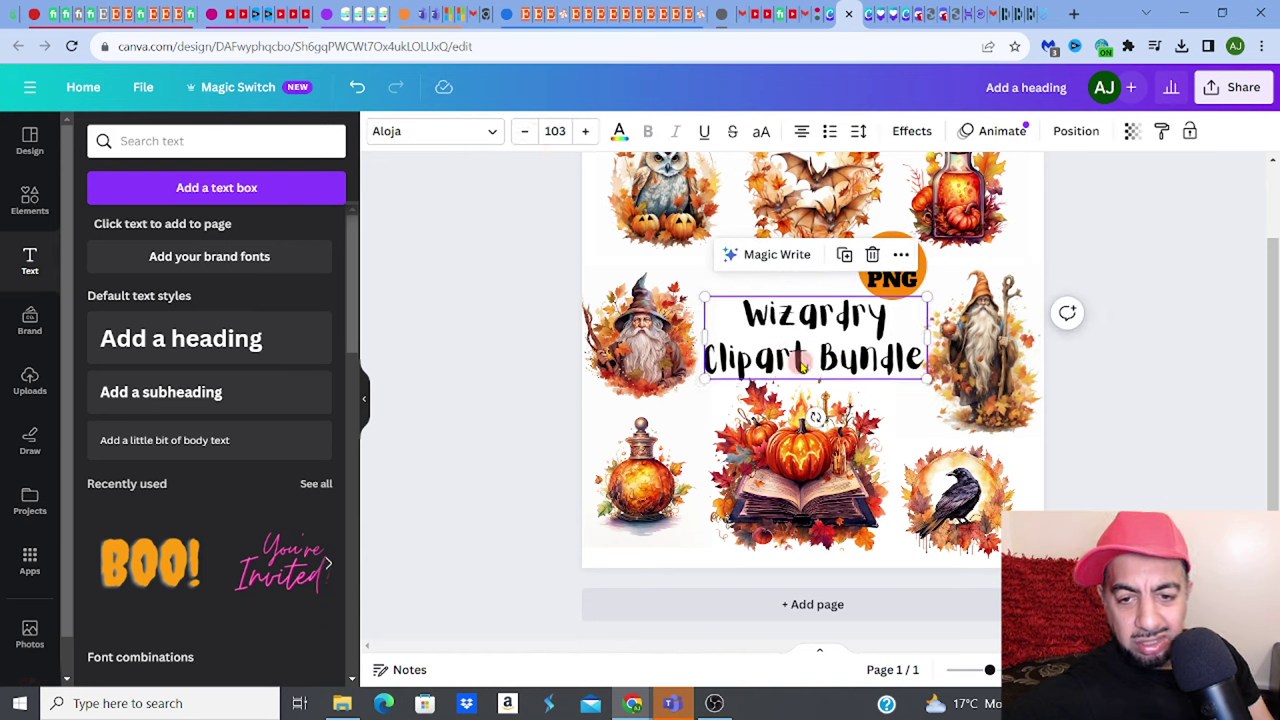
left_click_drag(802, 366, 798, 368)
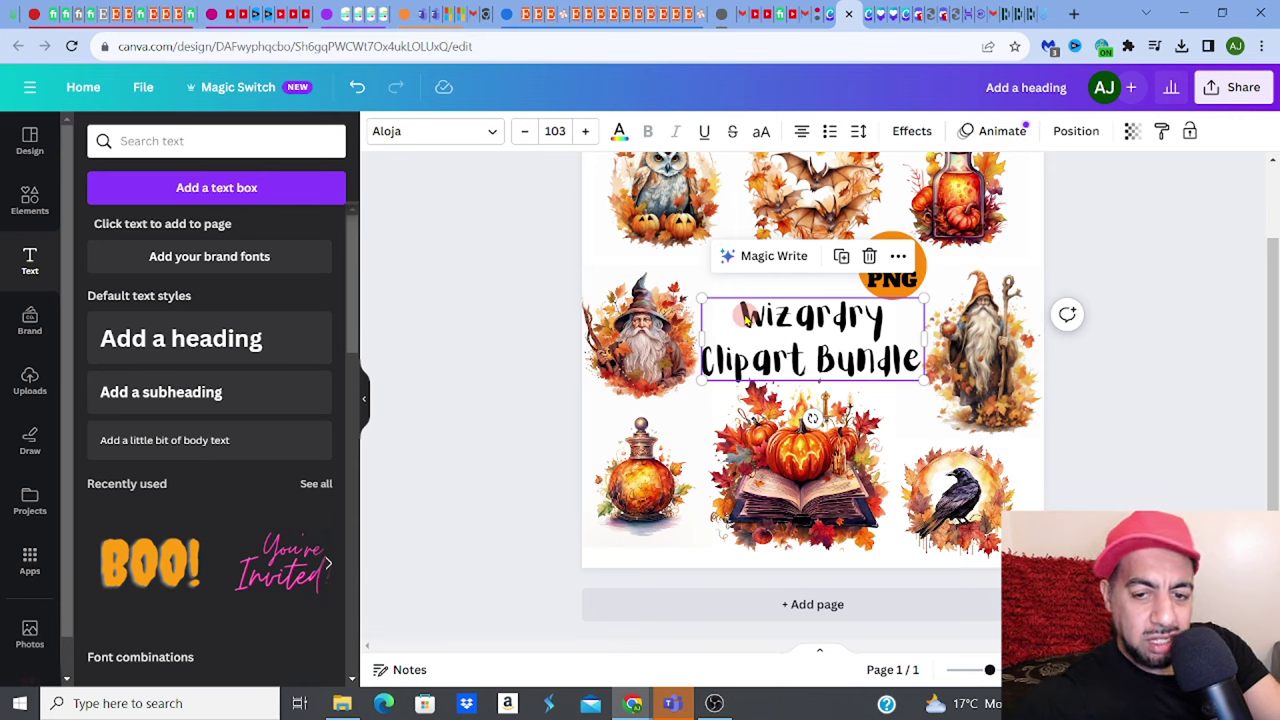
left_click(1110, 360)
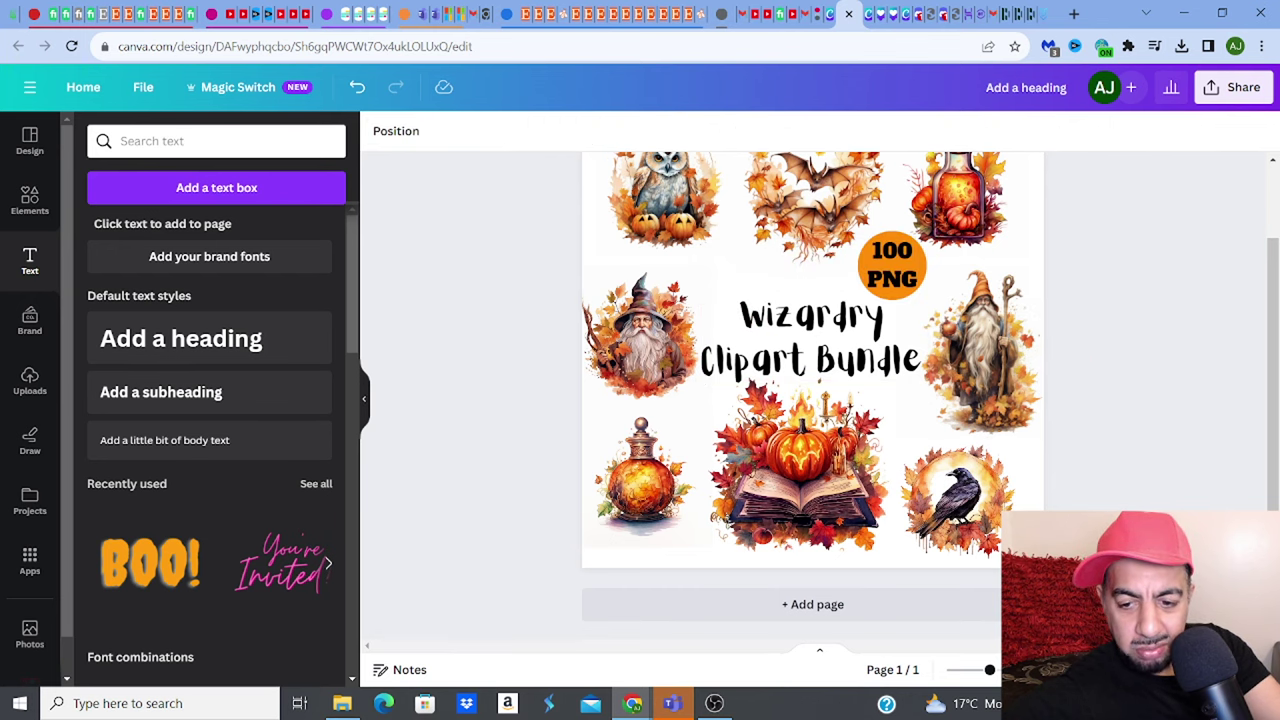
Step: Enlarge the owl image toward the page's upper-left corner and slightly enlarge the bats image beside it
left_click_drag(989, 670, 983, 673)
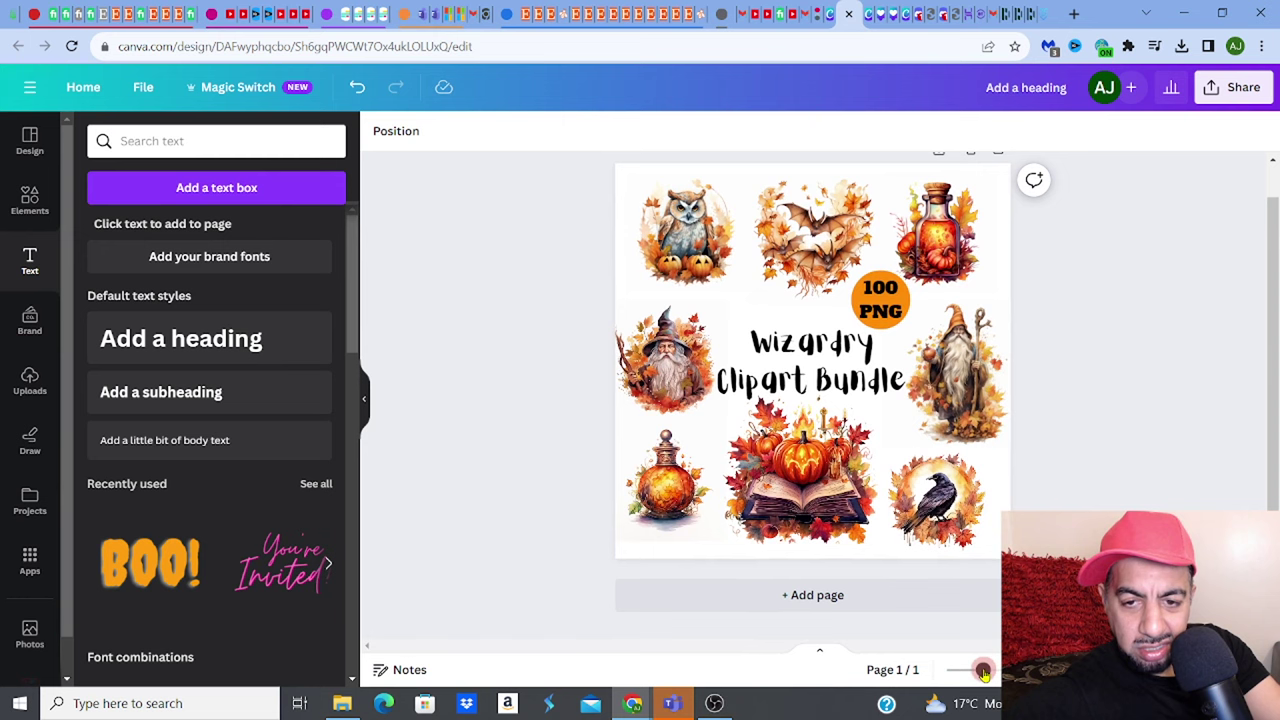
left_click(682, 276)
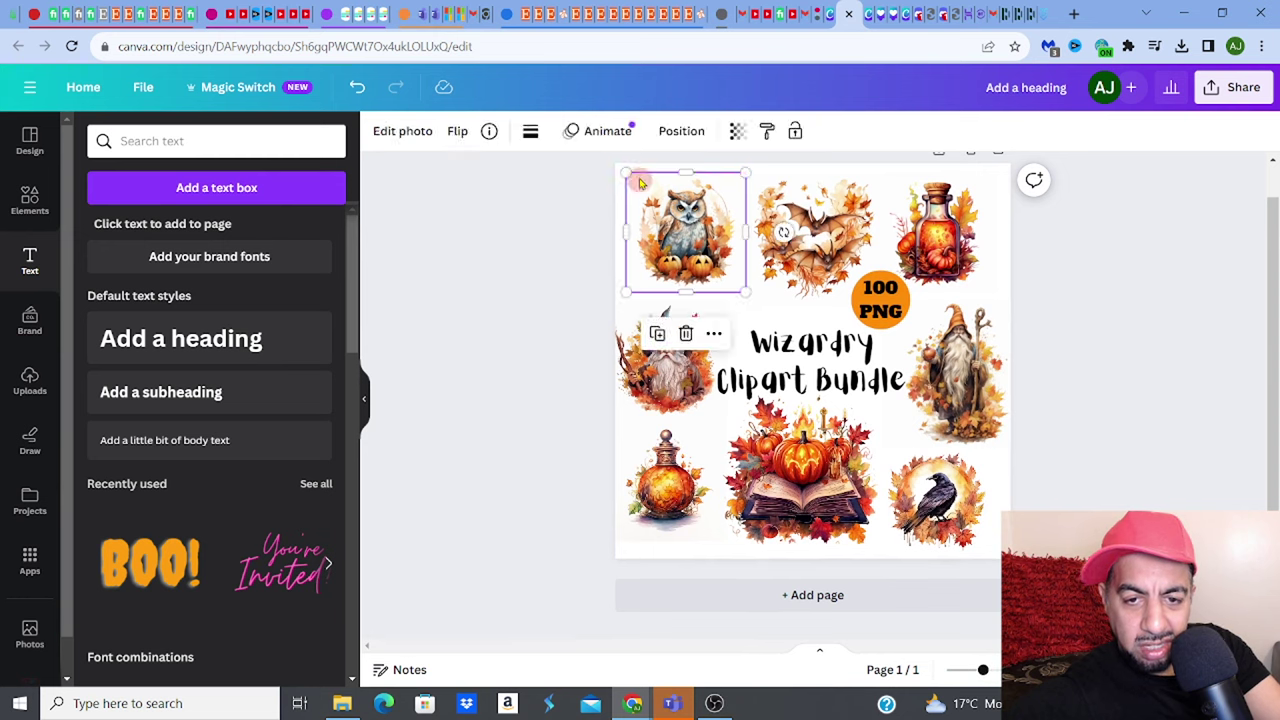
left_click_drag(627, 174, 617, 164)
left_click(850, 195)
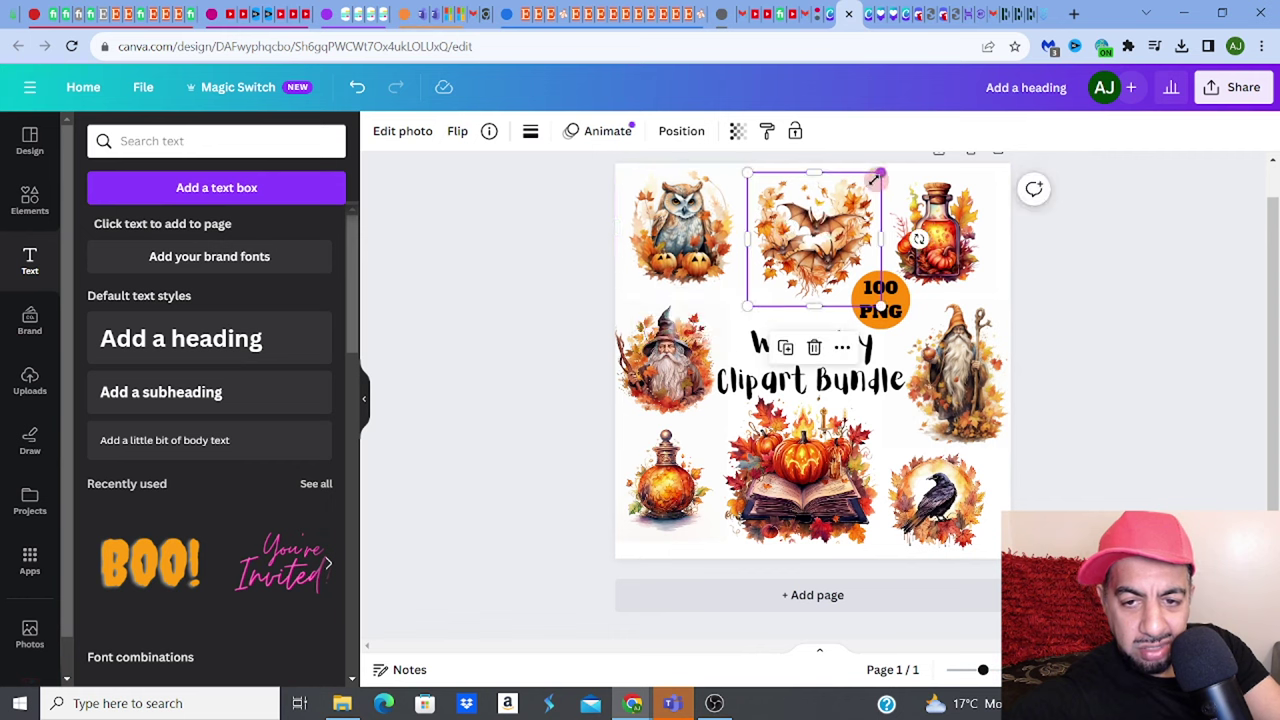
left_click_drag(744, 170, 743, 166)
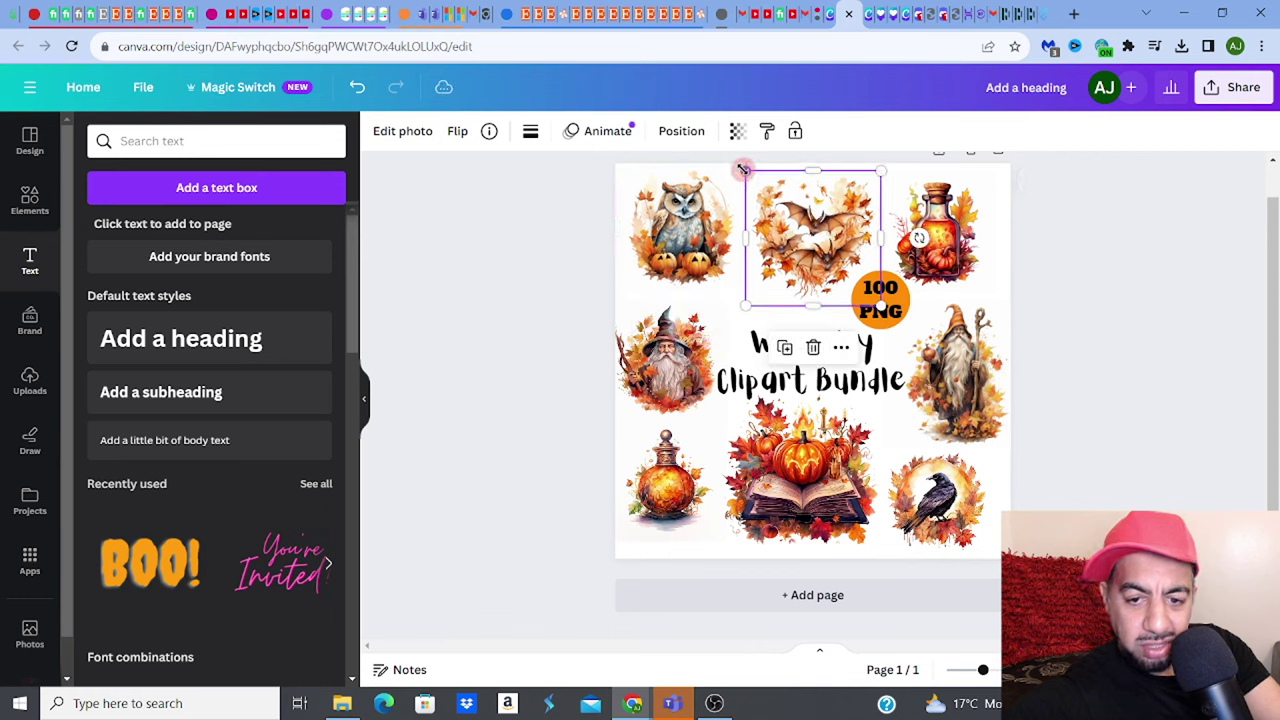
Step: Add a blank second page below the finished clipart cover
left_click(815, 595)
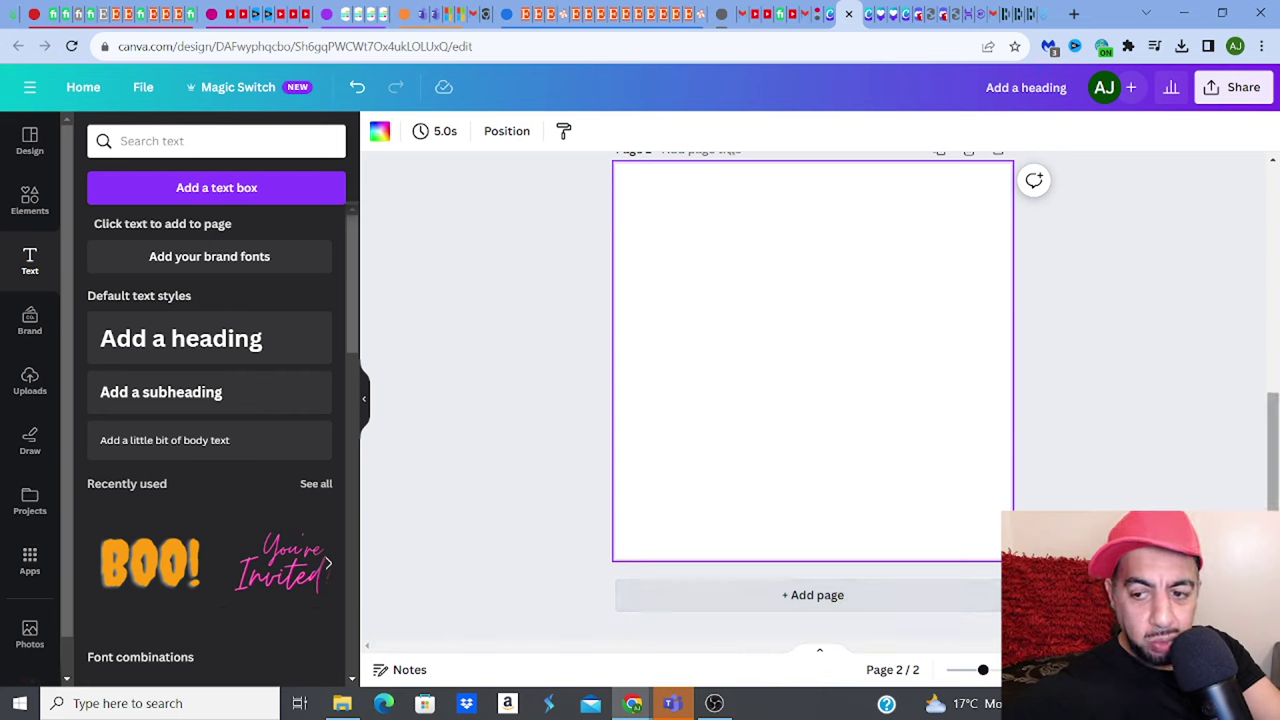
left_click(1272, 360)
left_click_drag(1272, 360, 1272, 297)
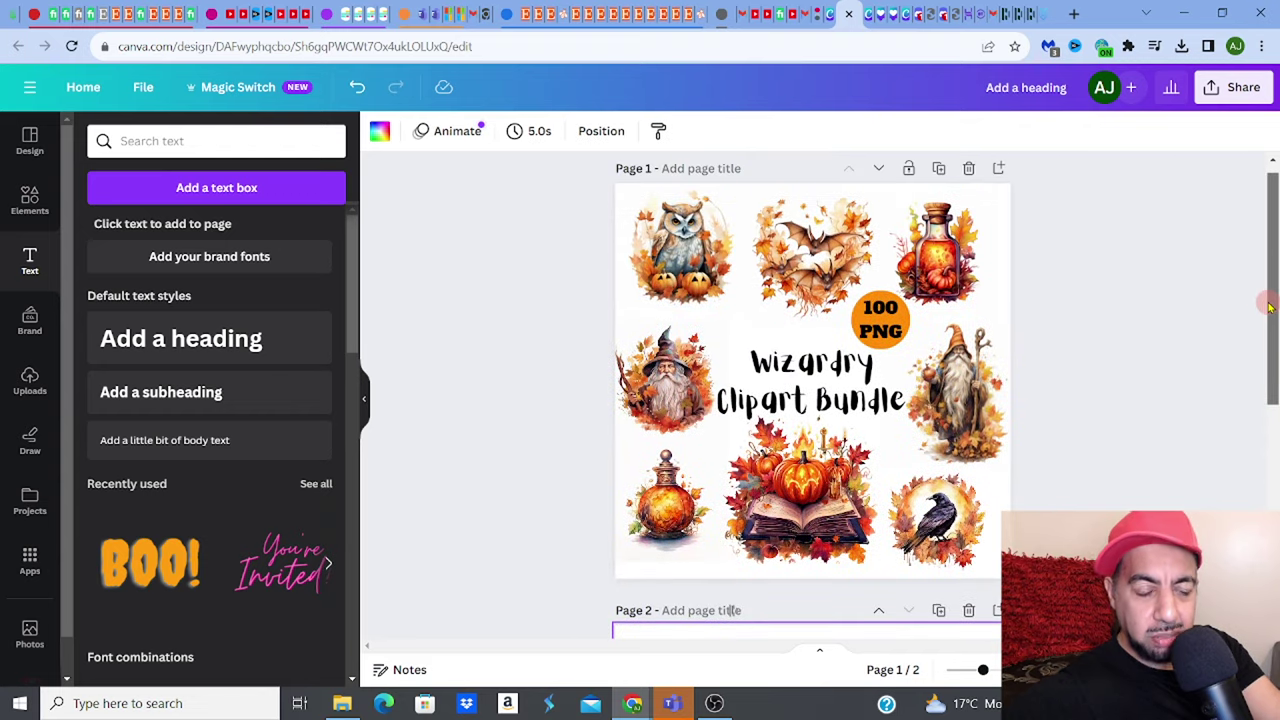
Step: Switch to the Etsy listing for the editable Halloween doodle letter and examine its tote bag, sweatshirt and T-shirt mockup images
left_click(538, 20)
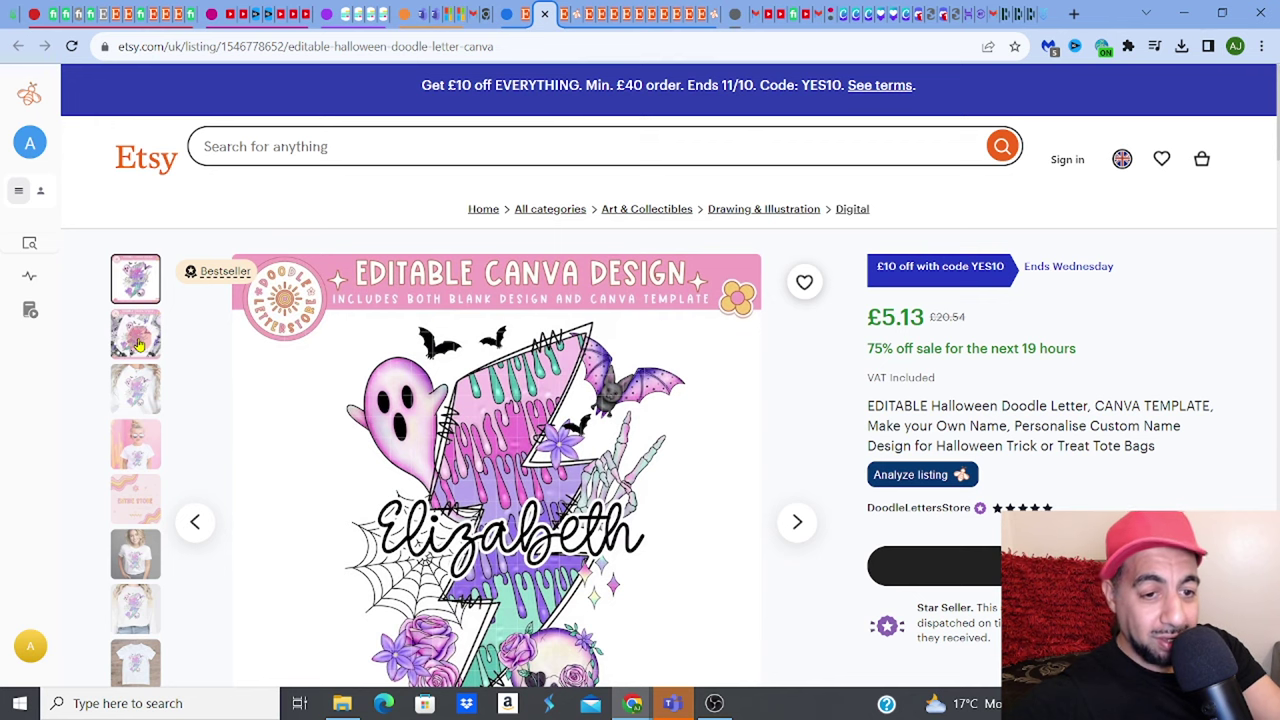
left_click(139, 344)
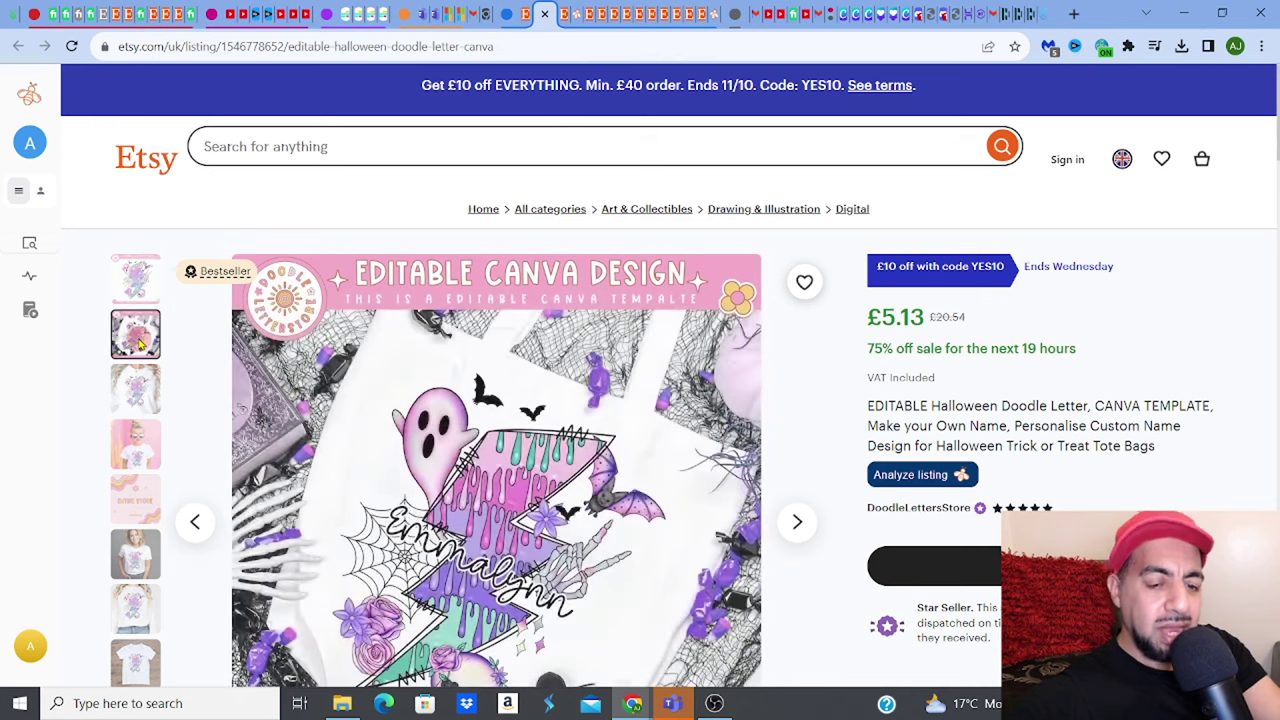
left_click(143, 391)
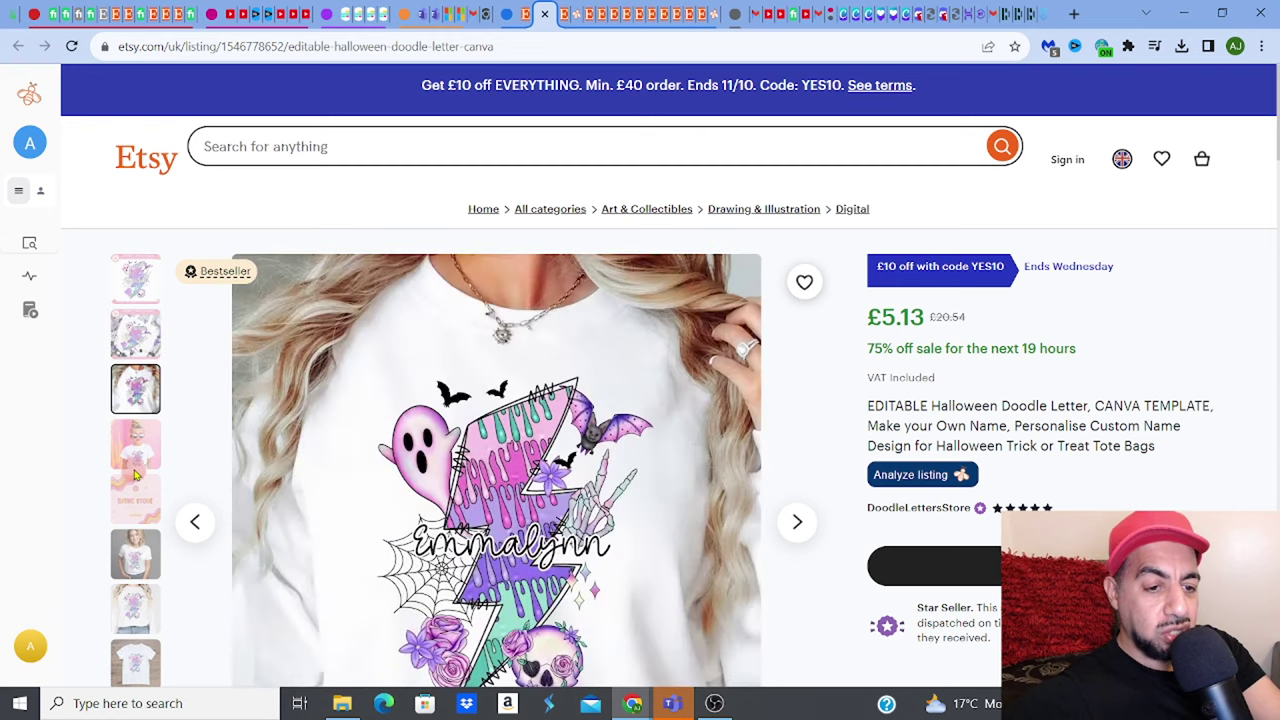
left_click(137, 551)
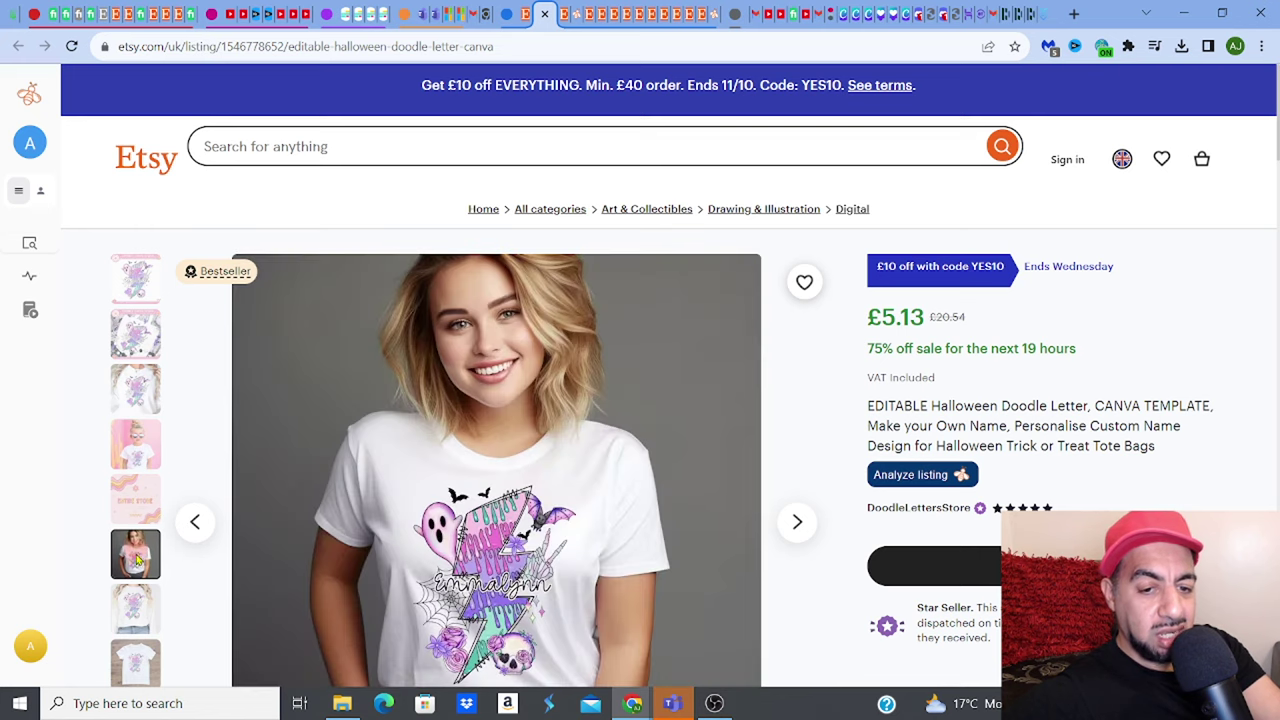
left_click(133, 614)
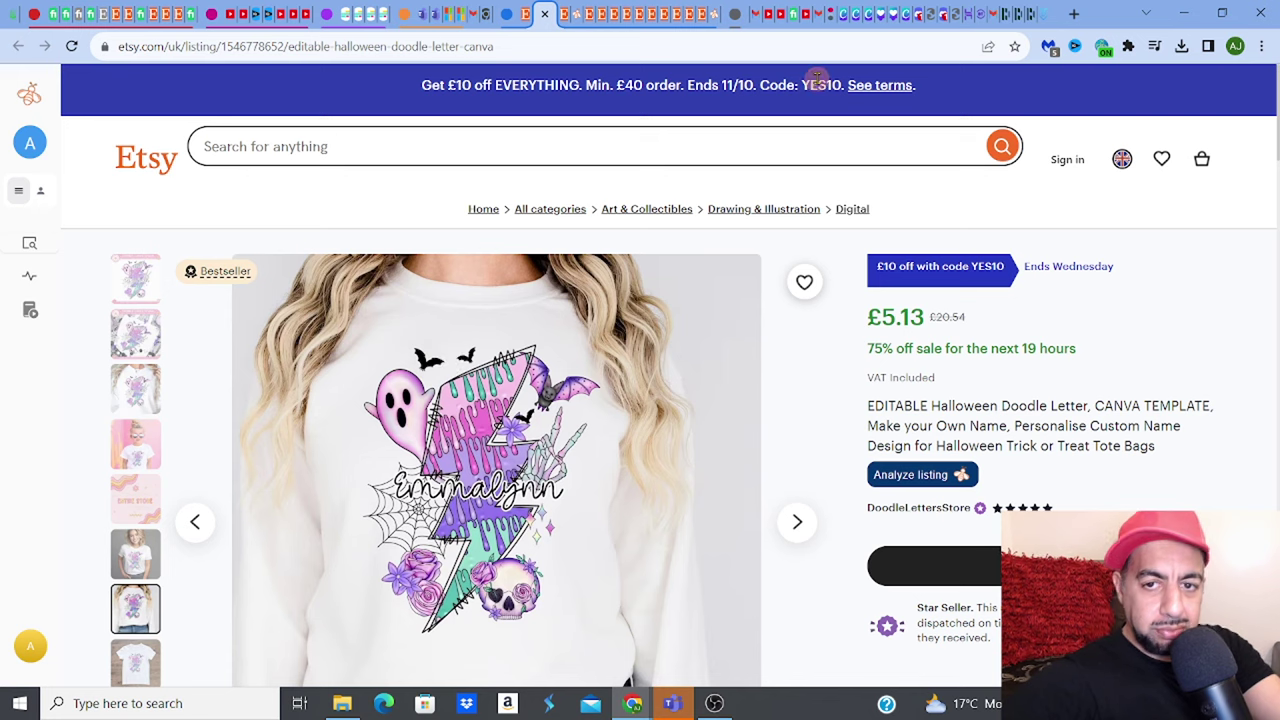
Step: Switch to Discord and review the Midjourney tote bag, white T-shirt and mug mockups with Halloween backgrounds in the general channel
left_click(919, 18)
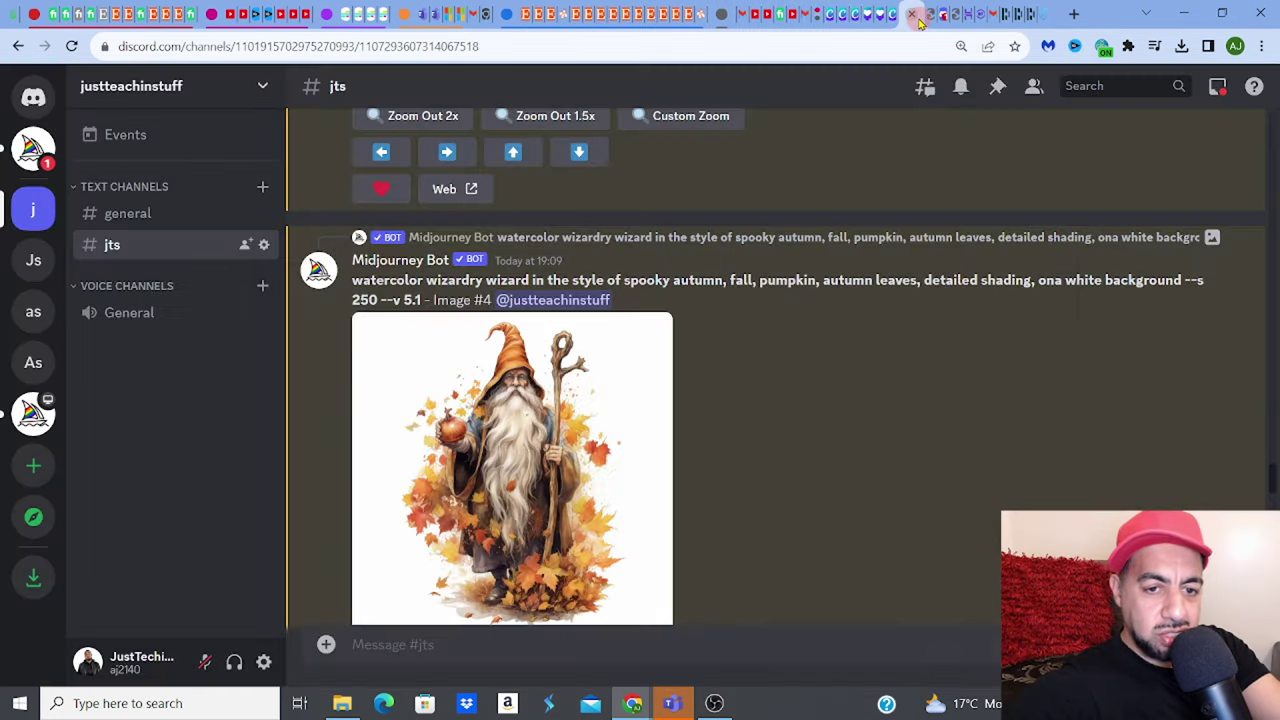
left_click(140, 214)
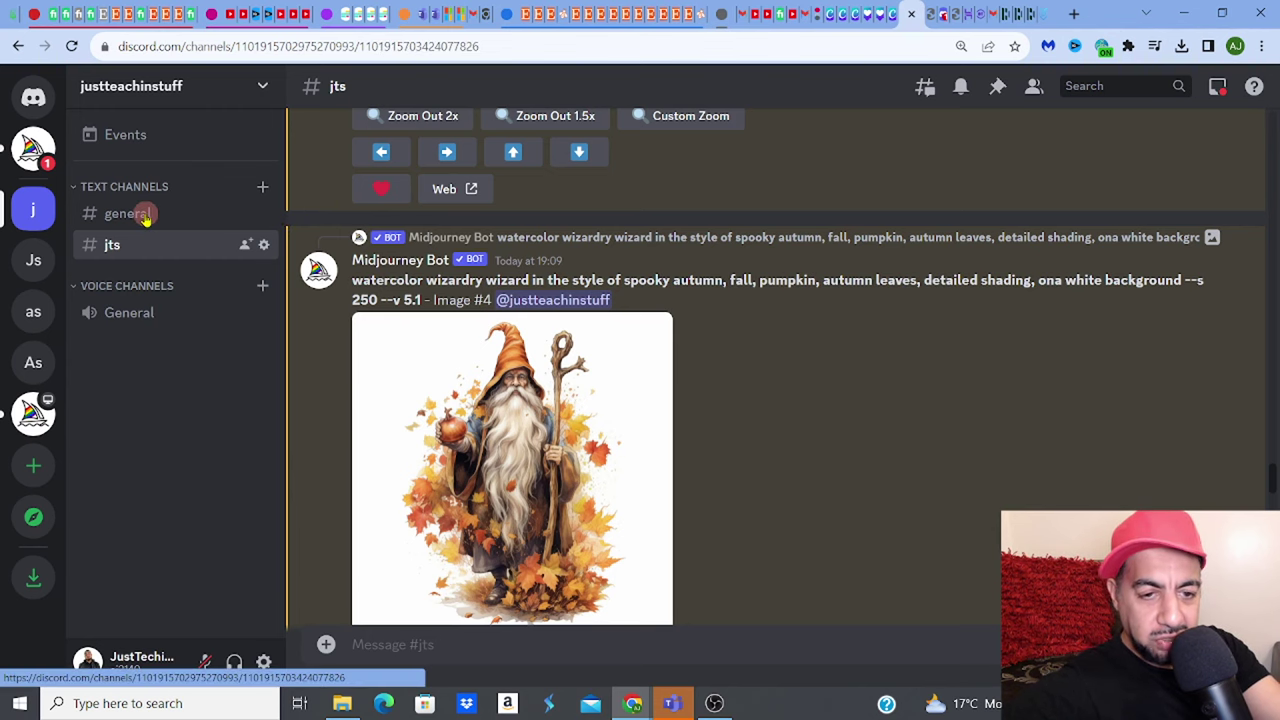
left_click(145, 216)
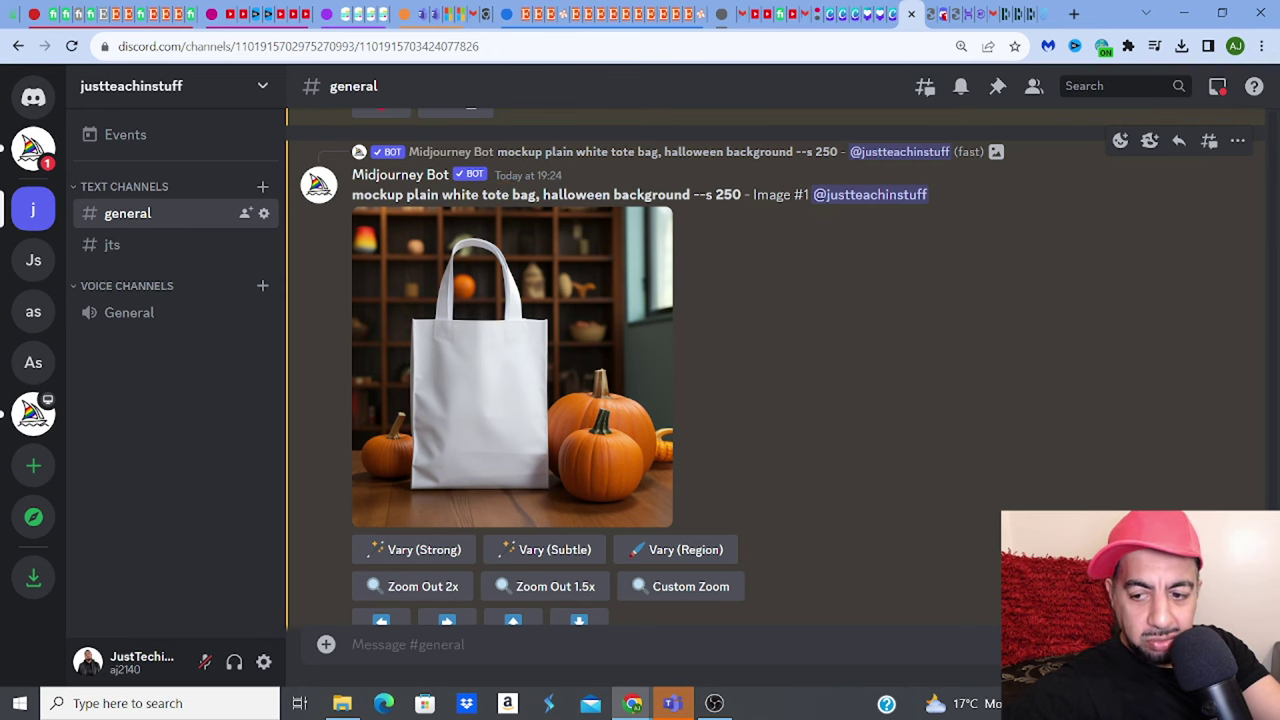
scroll(774, 367, "up", 4)
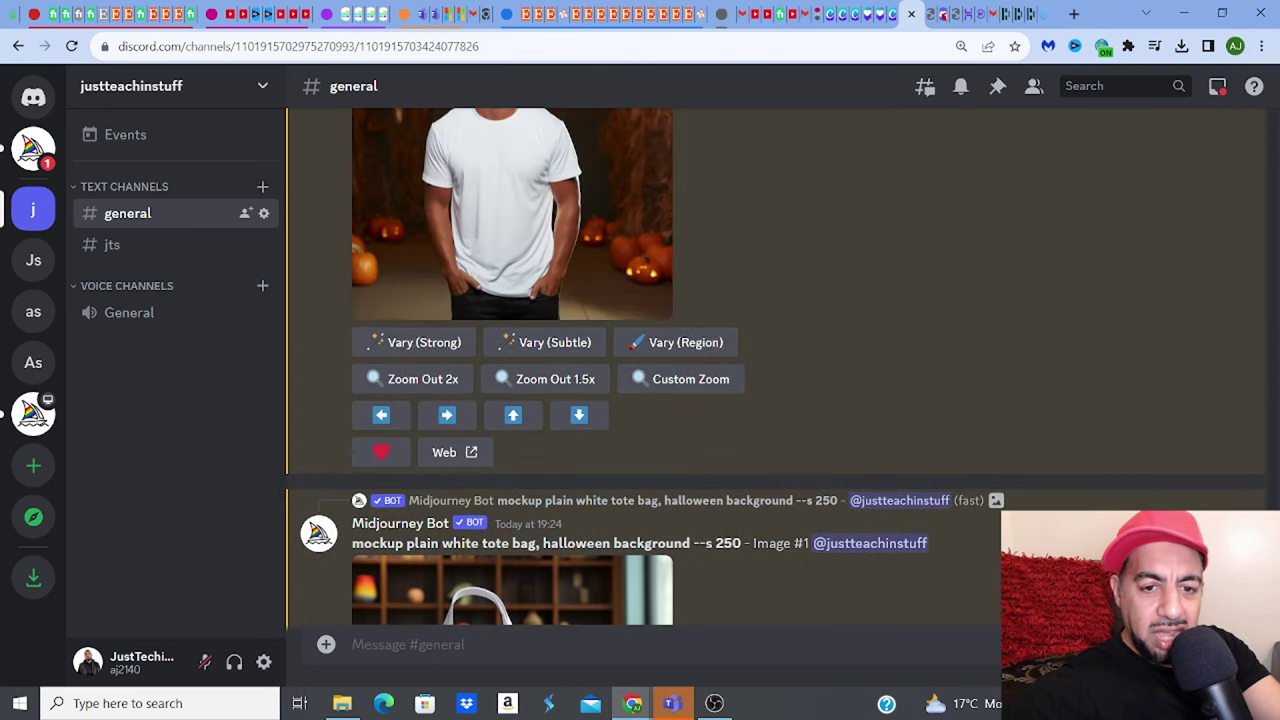
scroll(774, 367, "up", 3)
scroll(774, 367, "down", 2)
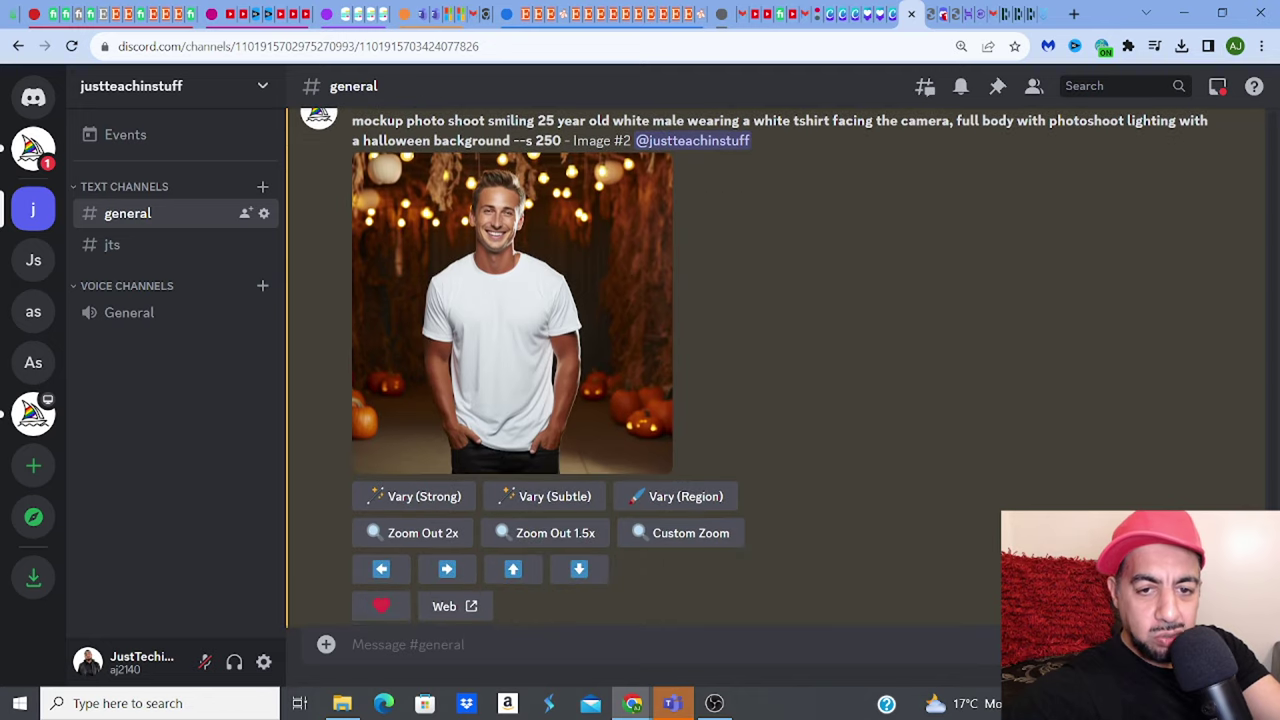
scroll(760, 365, "up", 1)
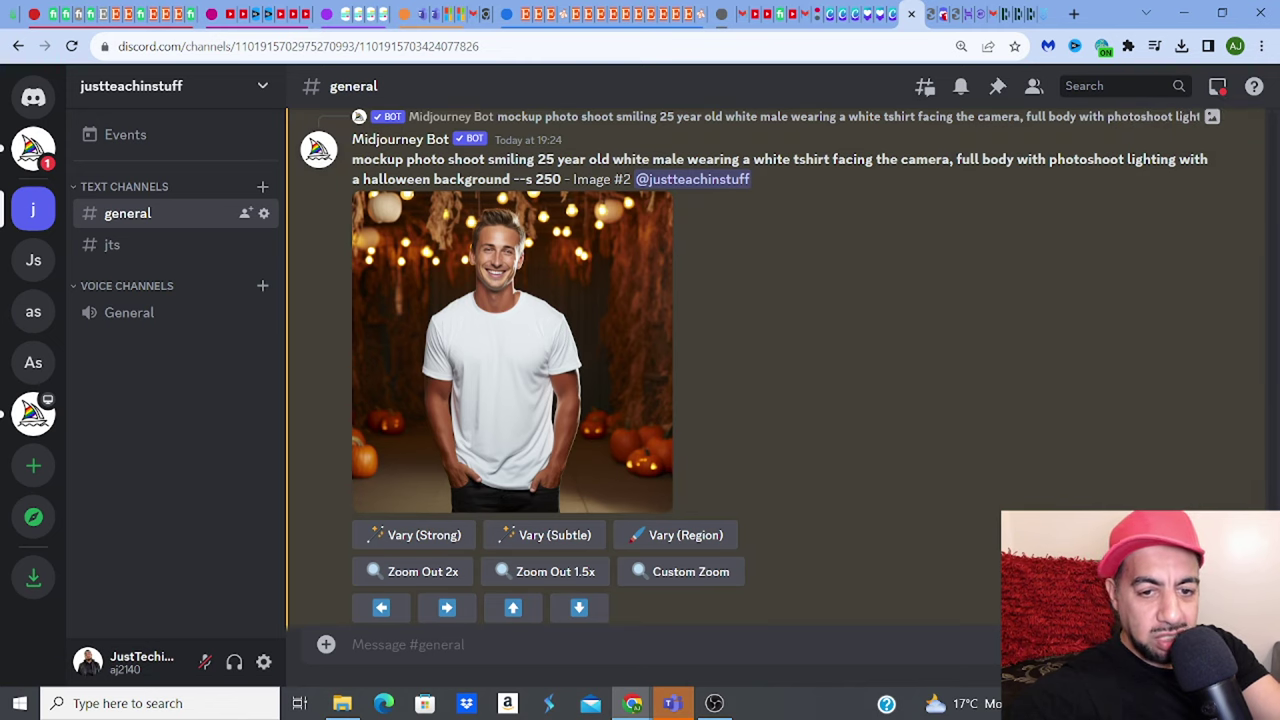
scroll(777, 366, "up", 10)
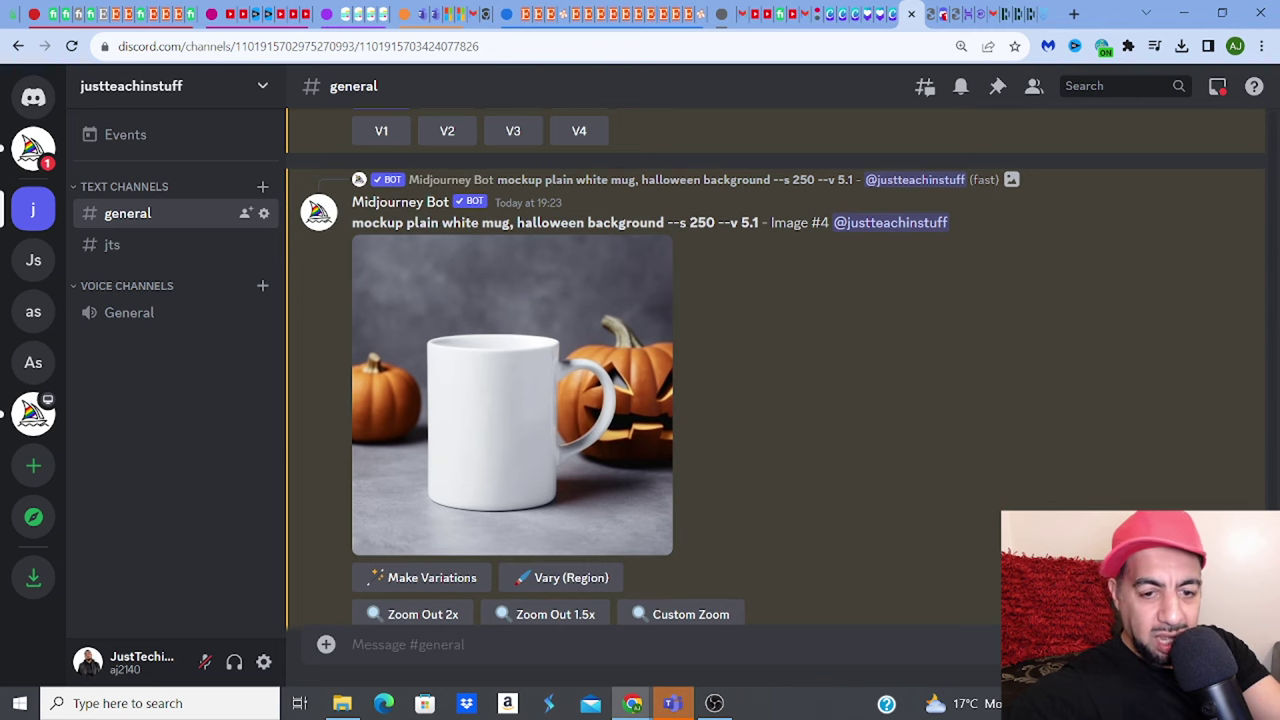
scroll(966, 320, "down", 3)
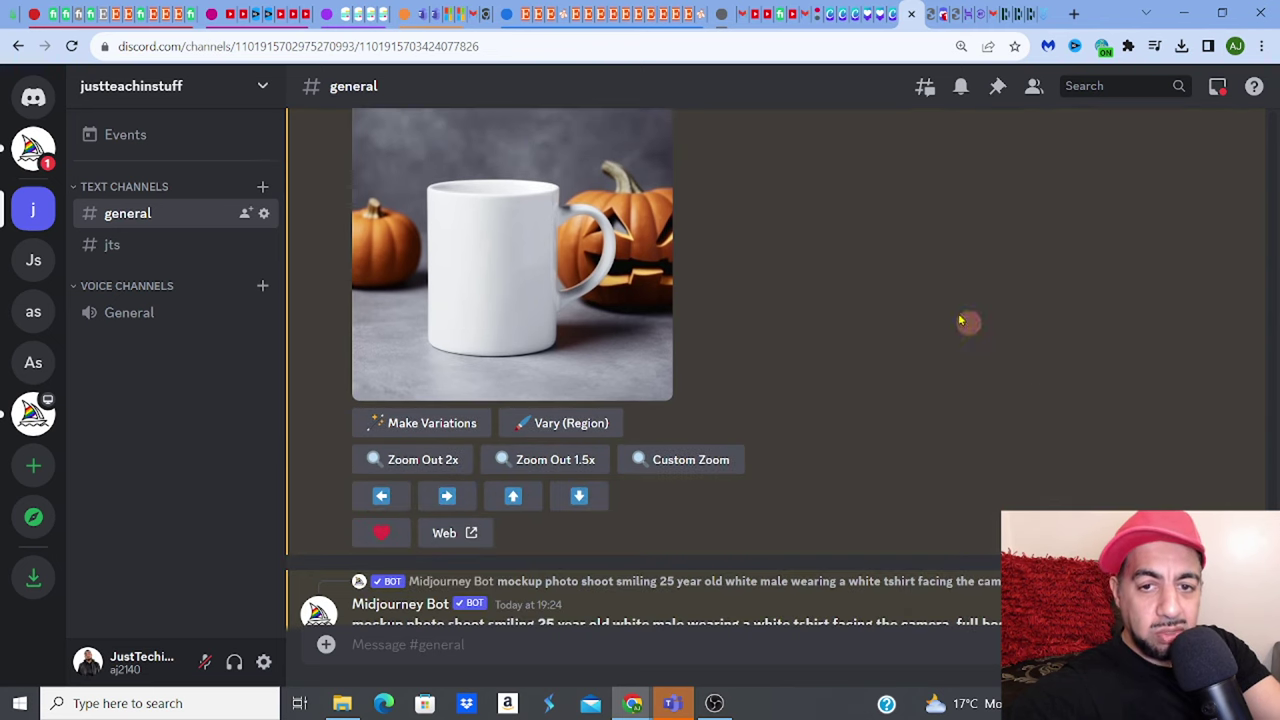
Step: Return to the Canva design and add a blank third page after page 2
left_click(843, 15)
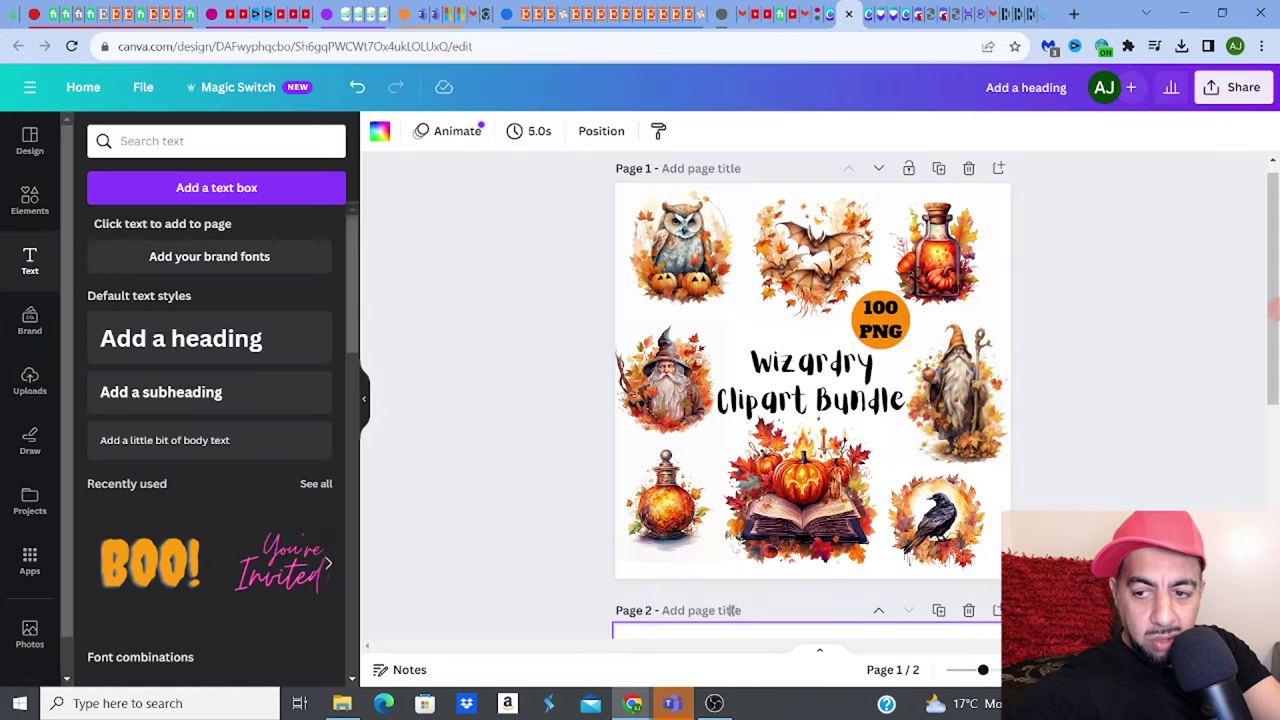
scroll(731, 610, "down", 3)
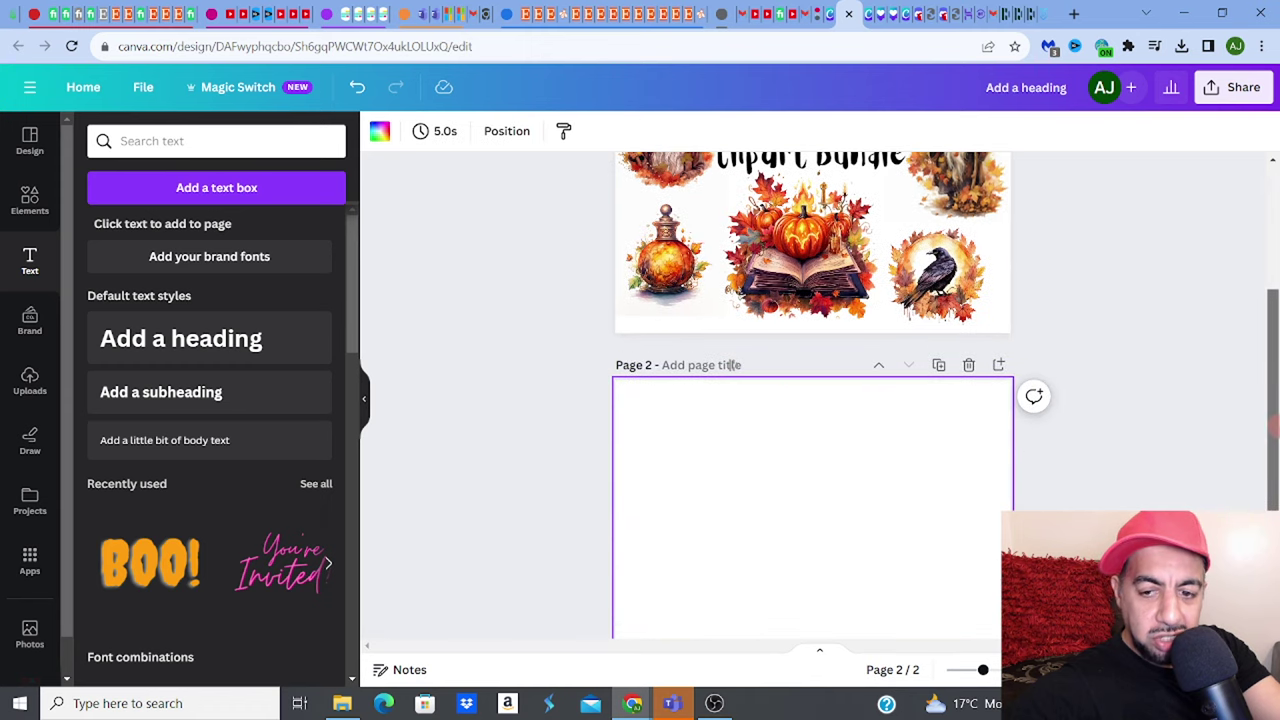
scroll(812, 400, "down", 1)
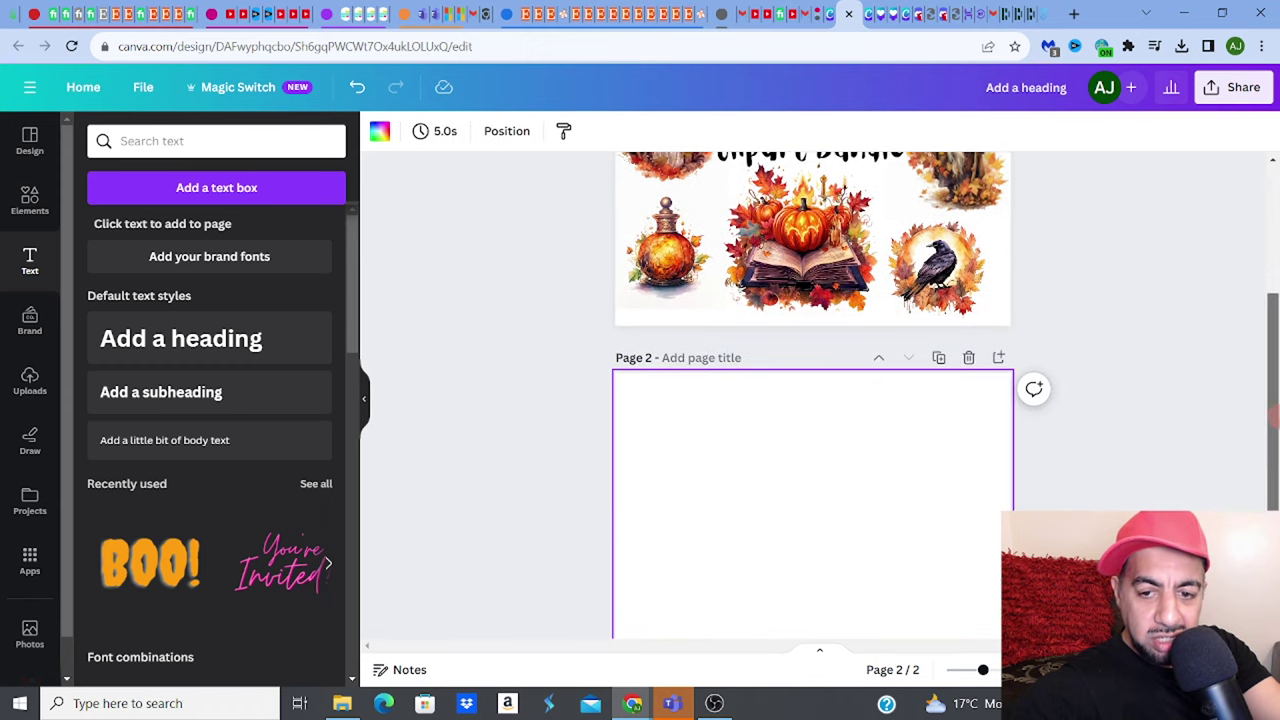
scroll(812, 400, "down", 3)
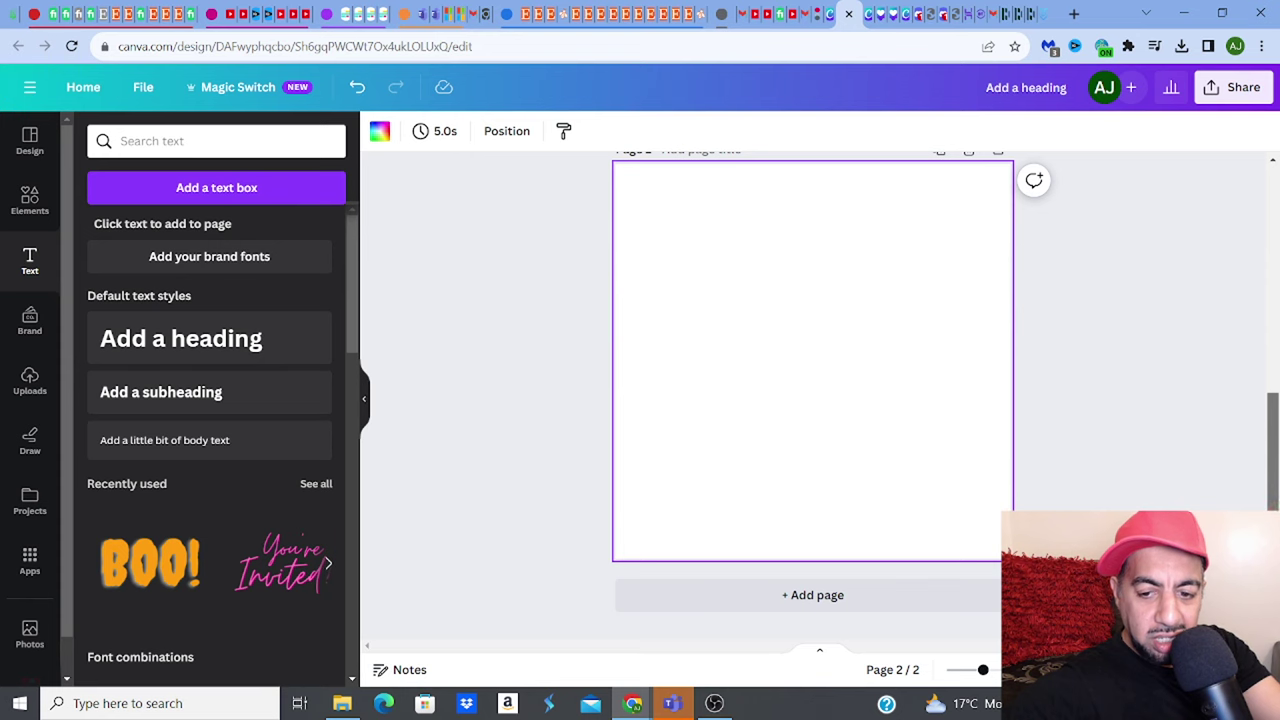
left_click(910, 600)
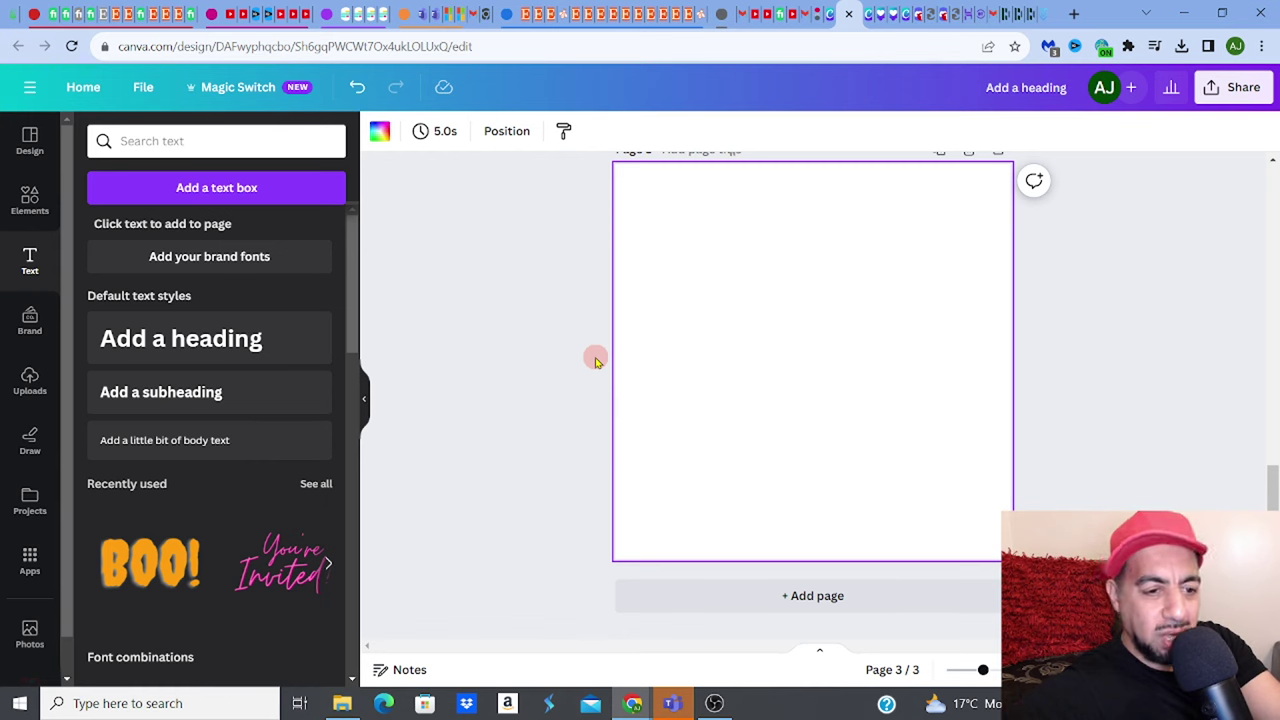
Step: Upload the white tote bag, T-shirt model and white mug Halloween mockup images from the Downloads folder
left_click(31, 381)
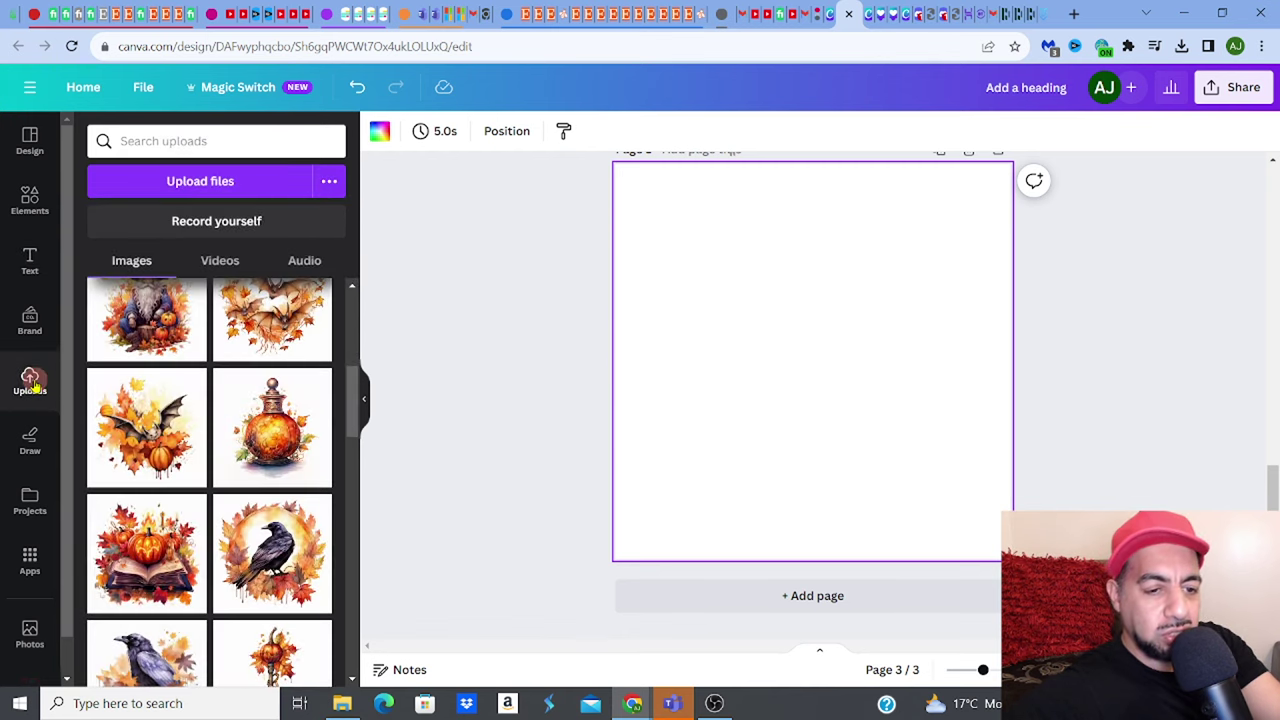
left_click(209, 182)
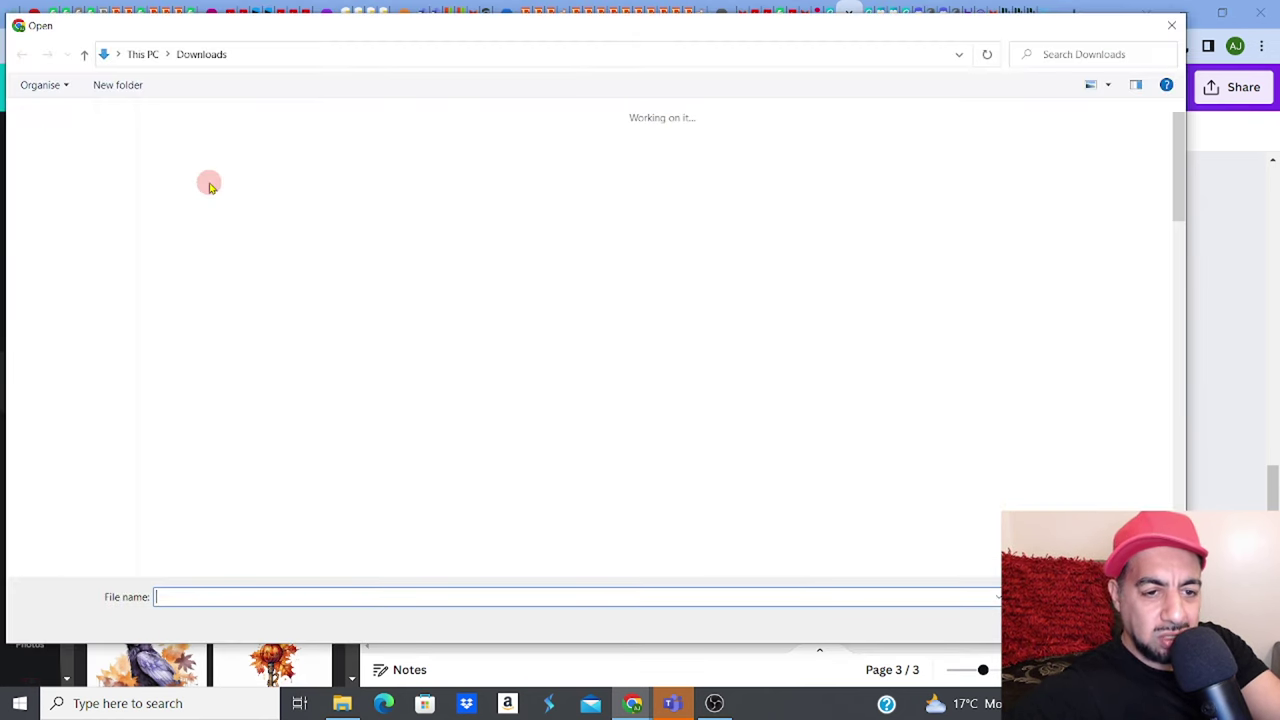
left_click(206, 182)
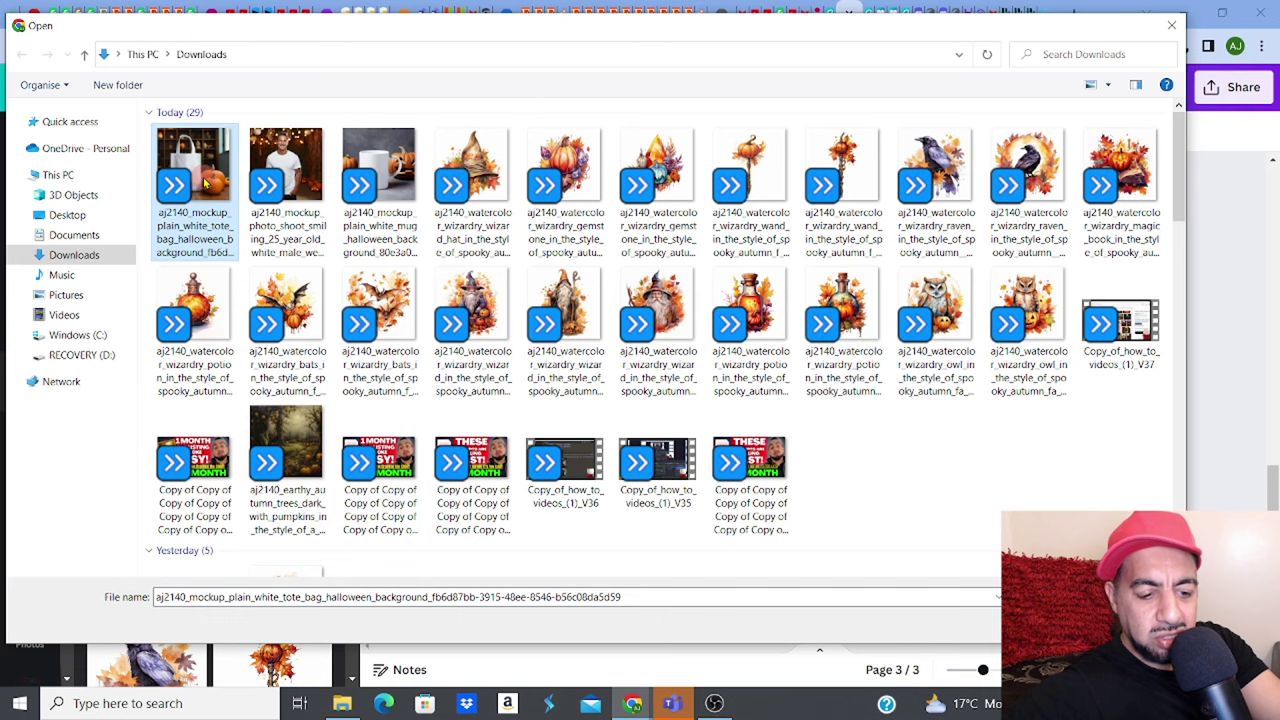
left_click(385, 178, "shift")
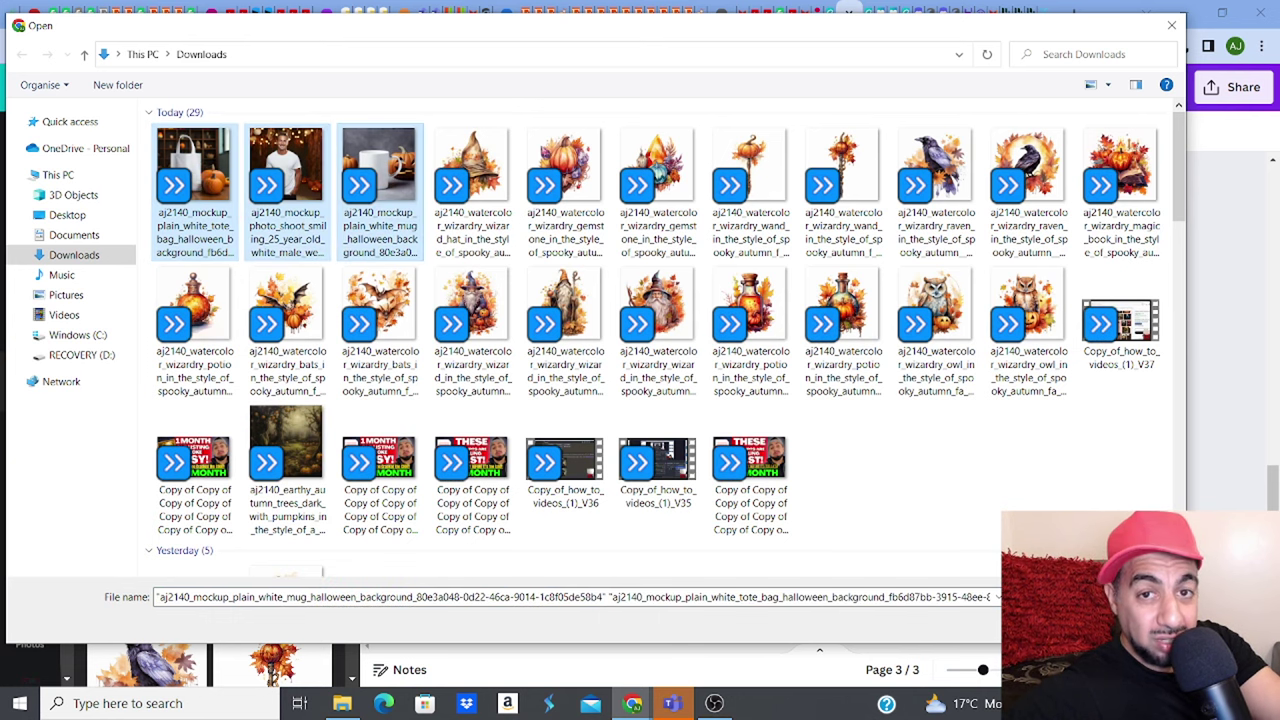
key("Return")
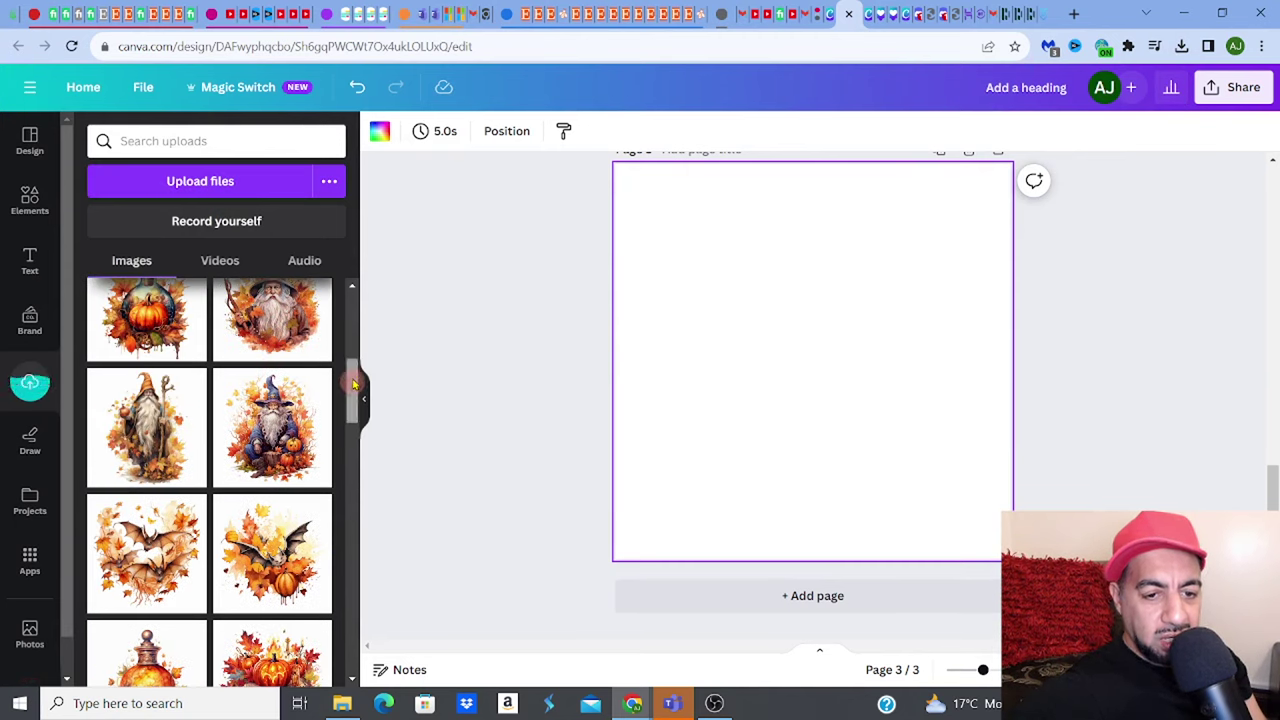
left_click_drag(353, 385, 355, 316)
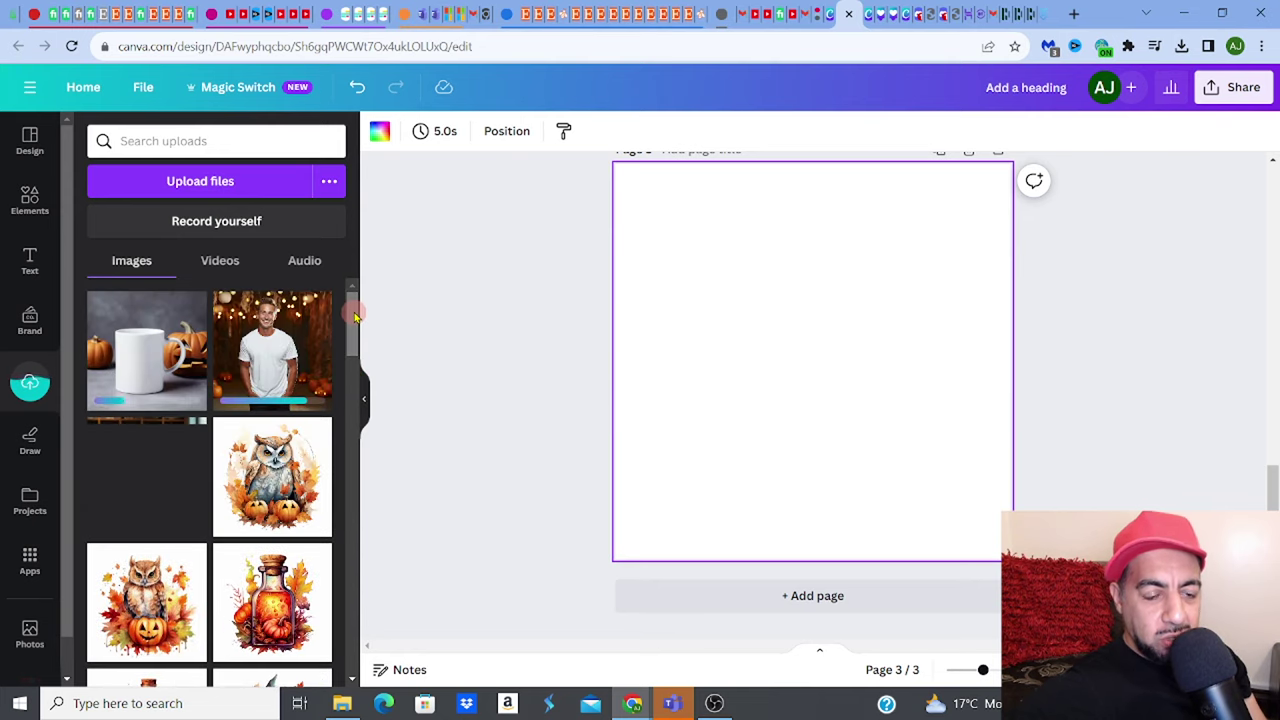
Step: Place the uploaded T-shirt model mockup on page 3, enlarged beyond the page edges so the white shirt fills the frame
left_click(252, 372)
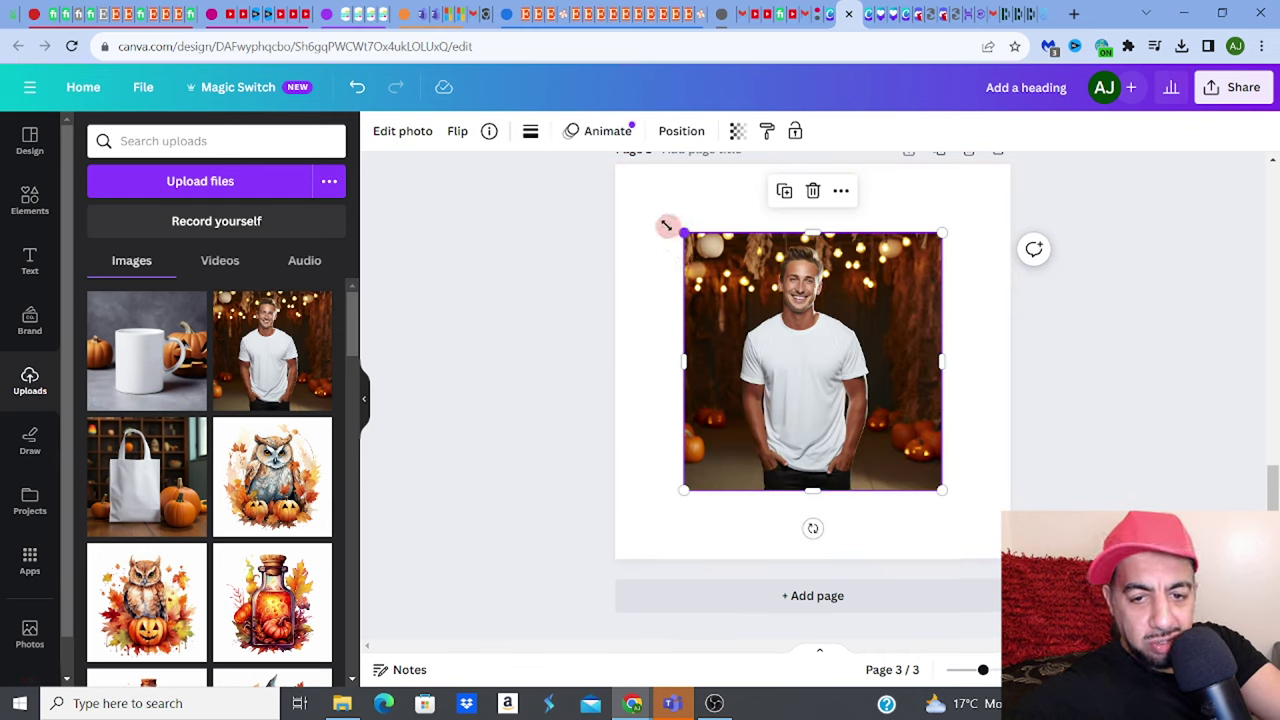
left_click_drag(666, 225, 590, 142)
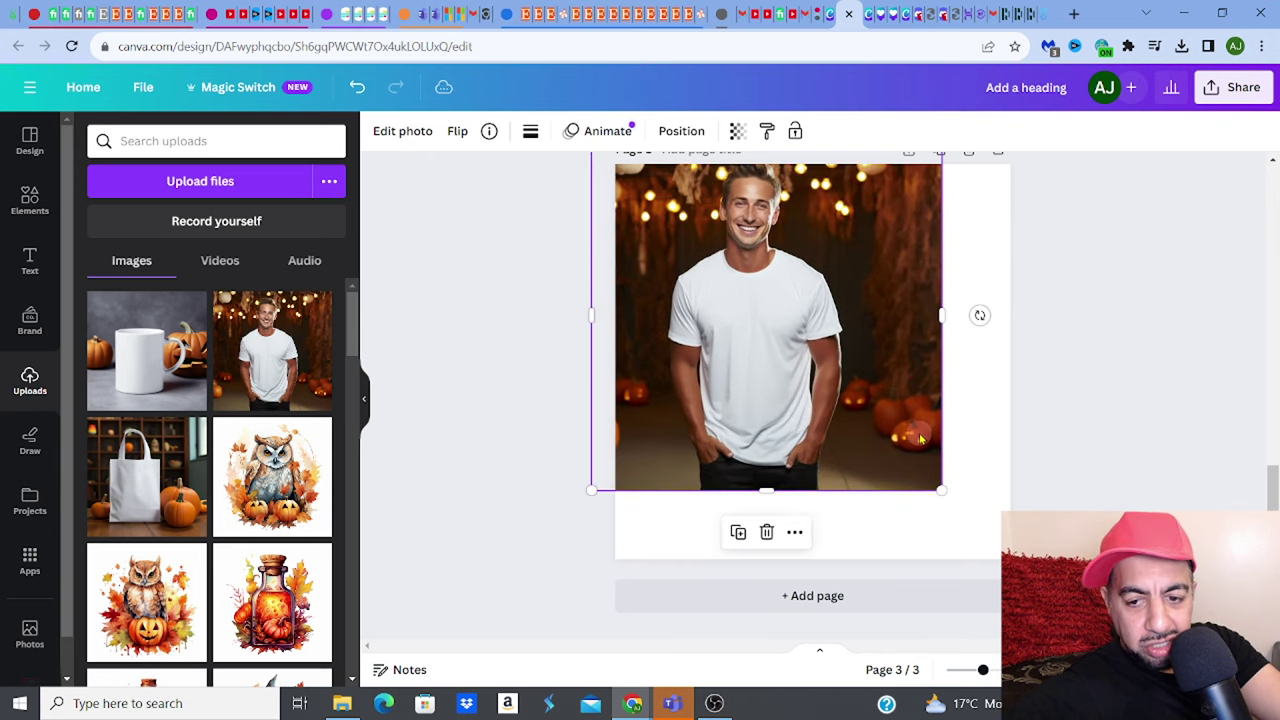
left_click_drag(940, 487, 1104, 655)
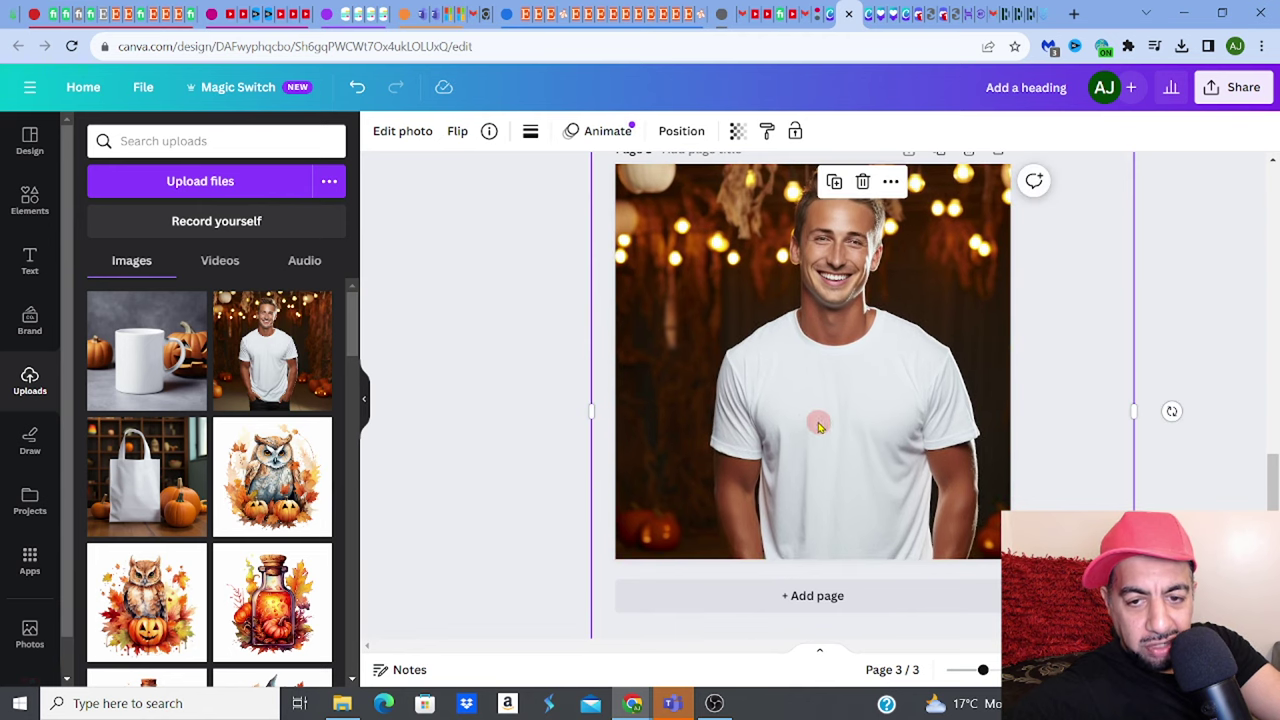
left_click_drag(817, 423, 777, 448)
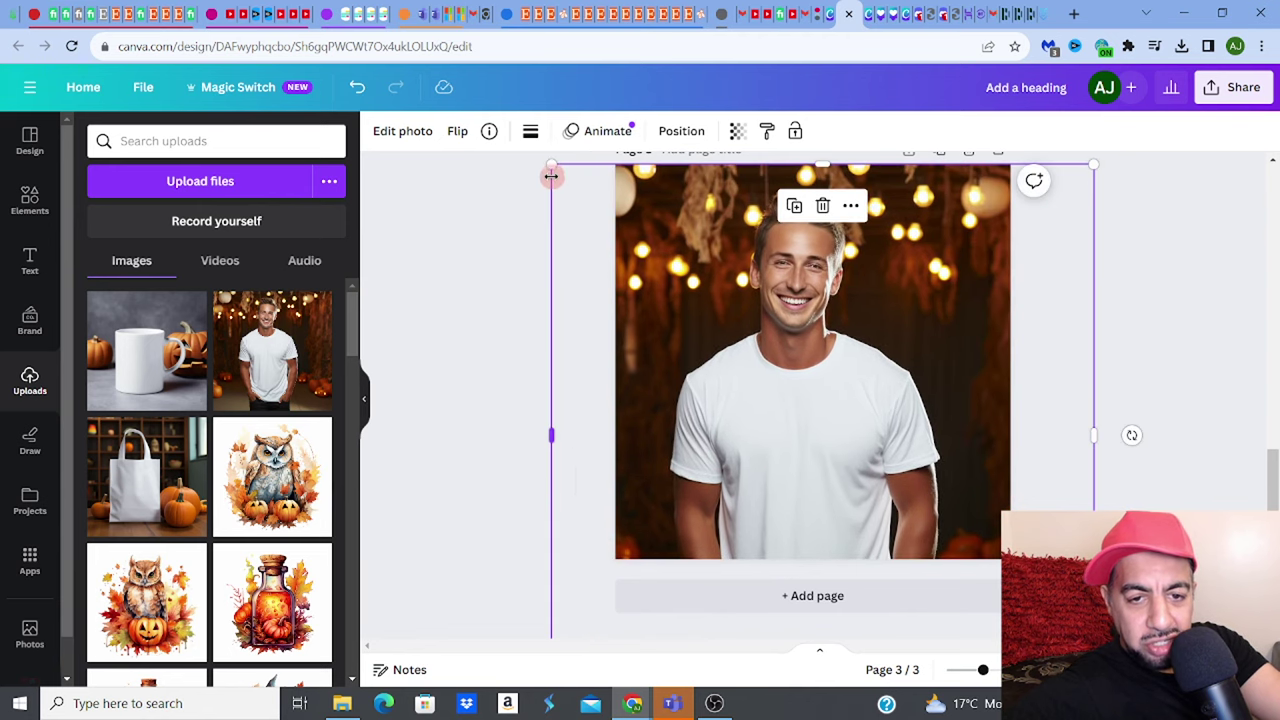
left_click_drag(549, 166, 476, 99)
left_click_drag(726, 287, 769, 208)
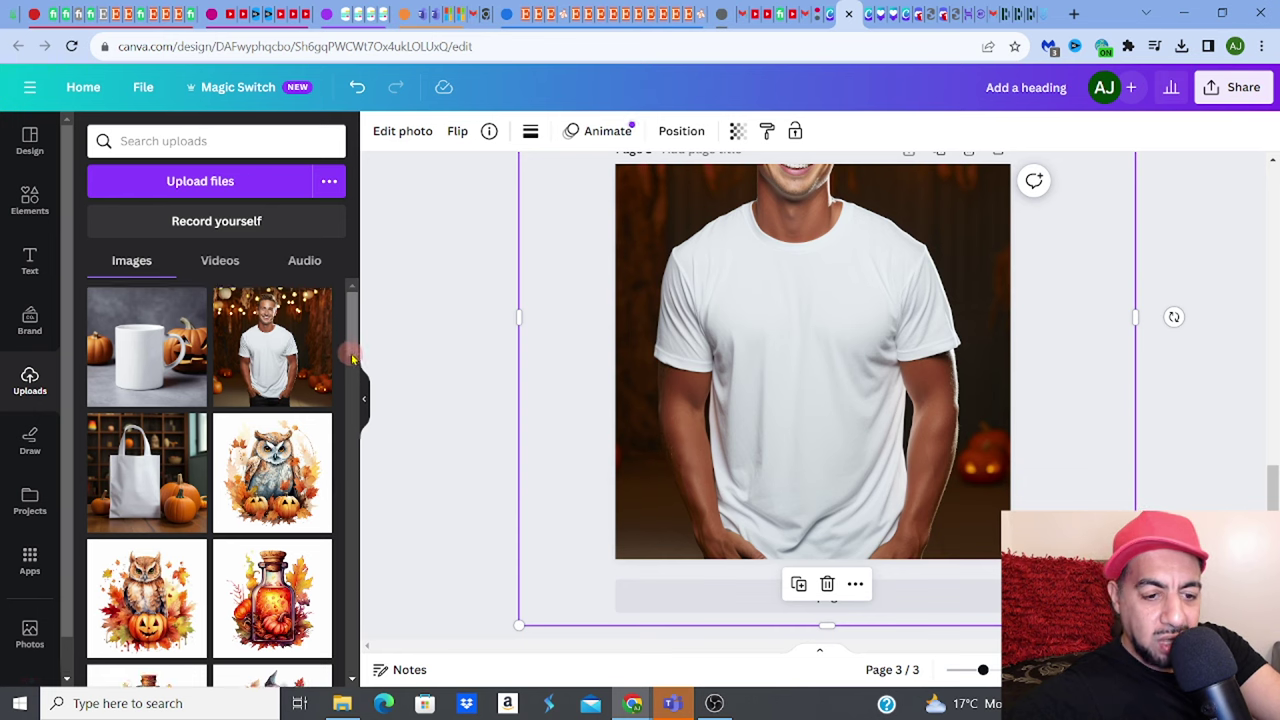
Step: Add the bearded wizard with staff and autumn leaves artwork over the T-shirt on page 3 and remove its background
left_click_drag(351, 362, 355, 395)
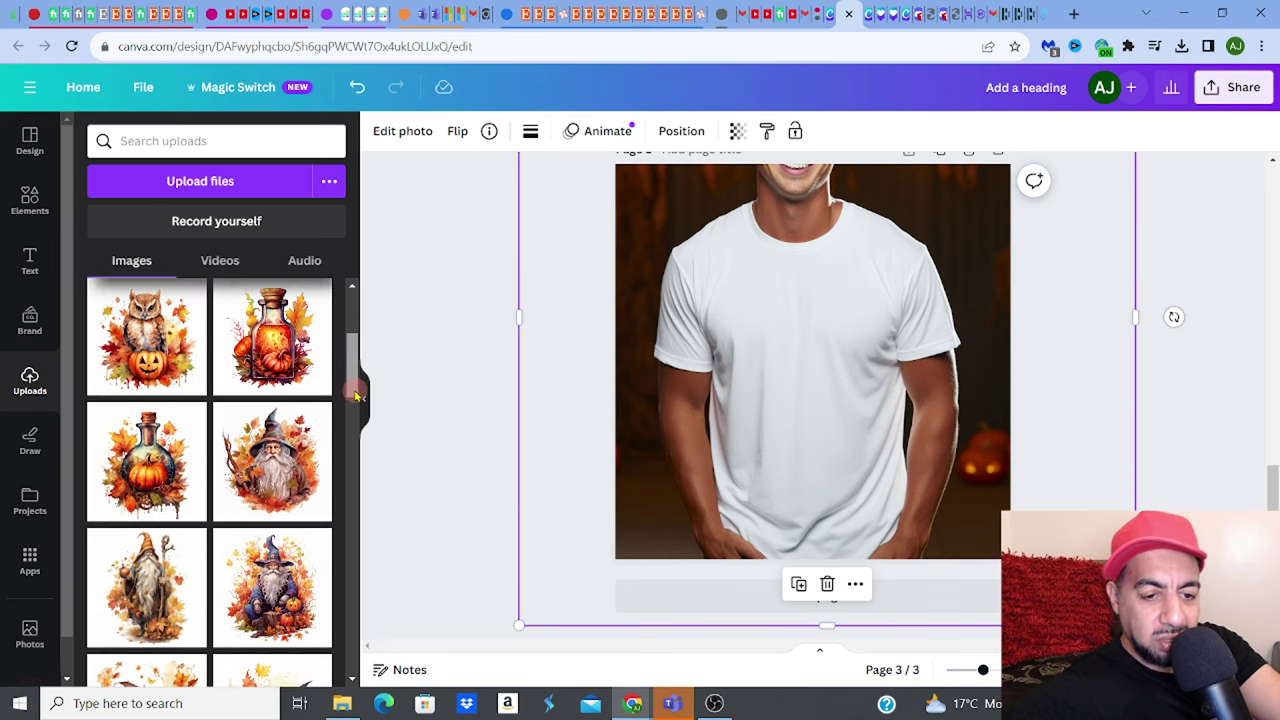
left_click(277, 480)
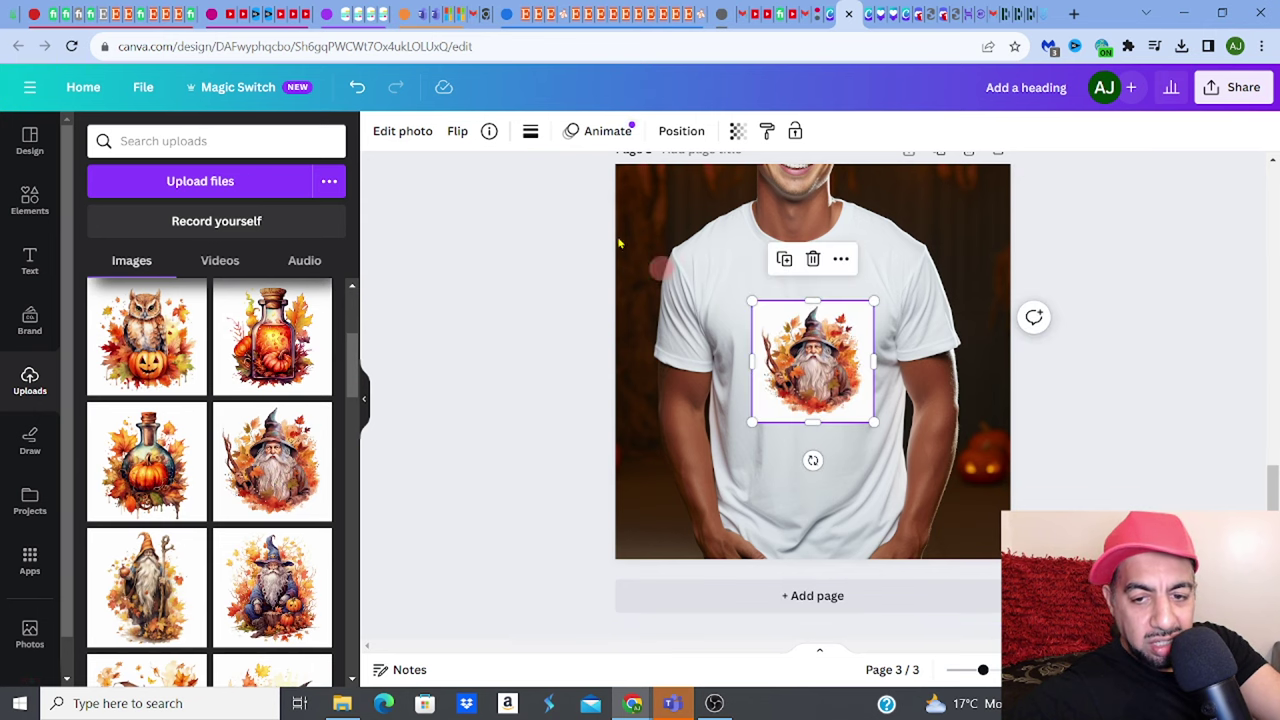
left_click(416, 140)
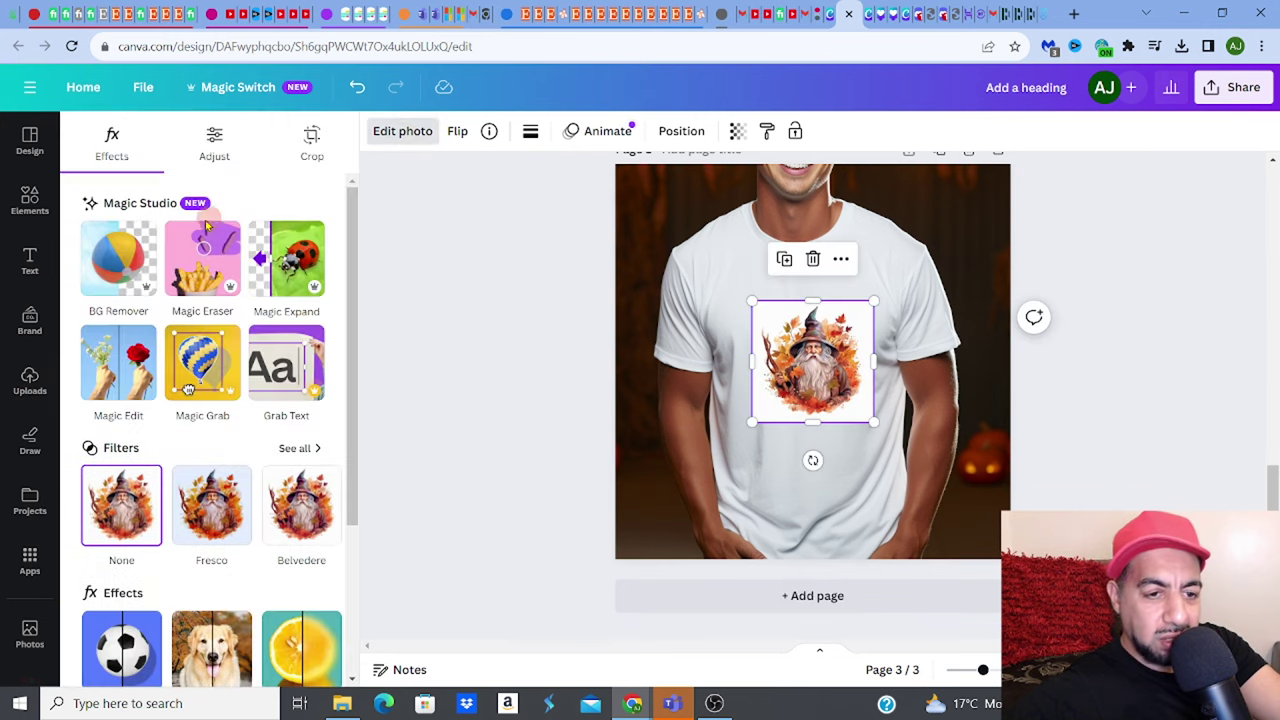
left_click(128, 257)
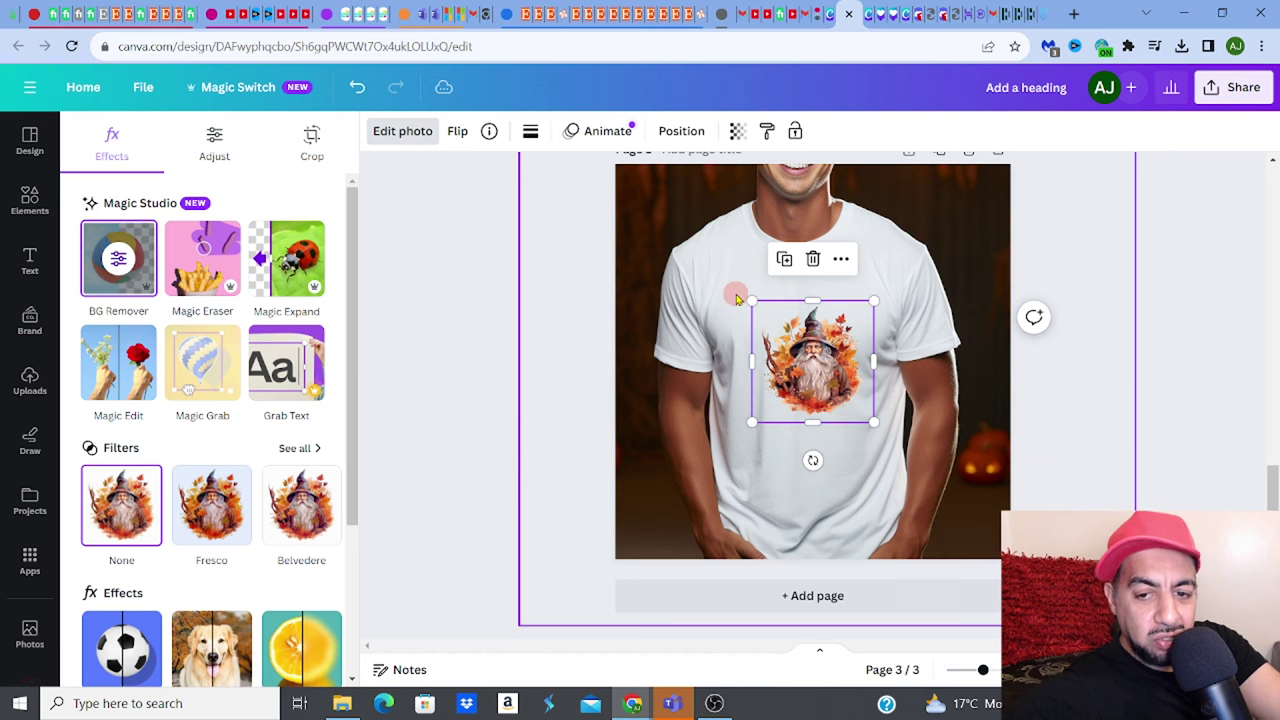
Step: Enlarge the wizard artwork slightly and centre it on the T-shirt's chest
left_click_drag(733, 288, 714, 272)
left_click_drag(810, 358, 807, 363)
left_click(1124, 420)
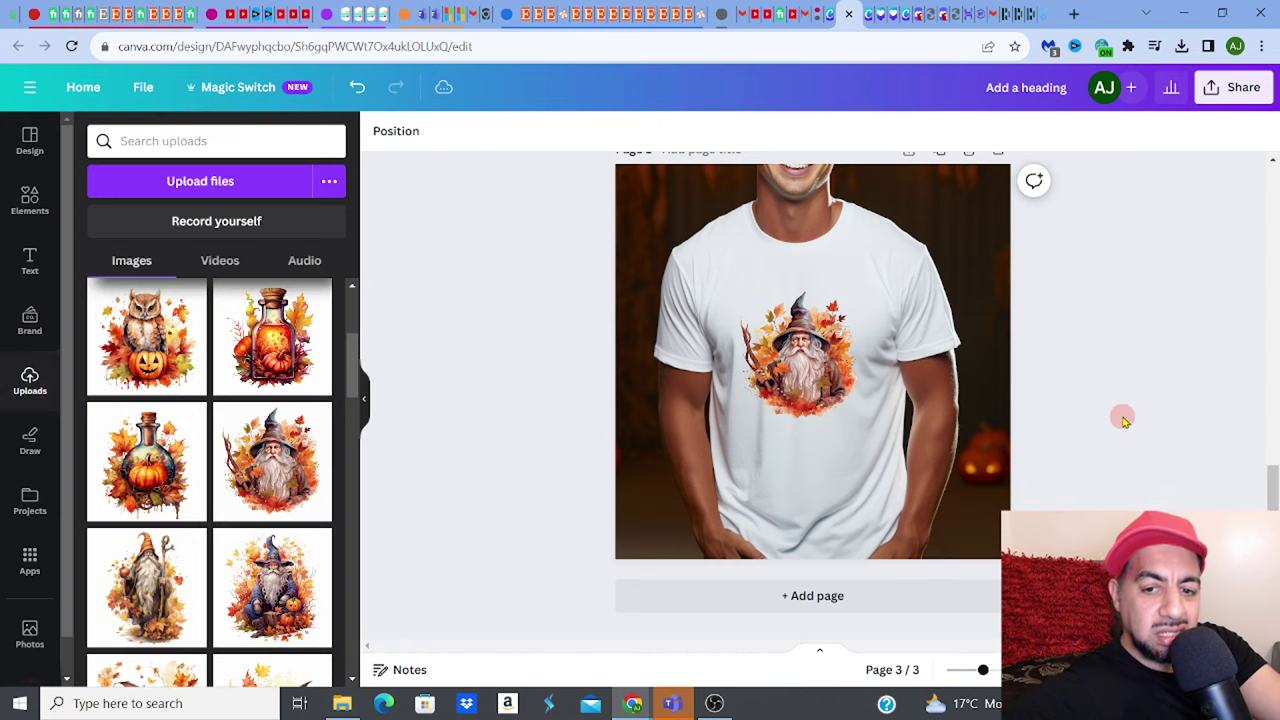
Step: Add a fourth page and place the white tote bag mockup on it, enlarged to cover the whole page
left_click(845, 600)
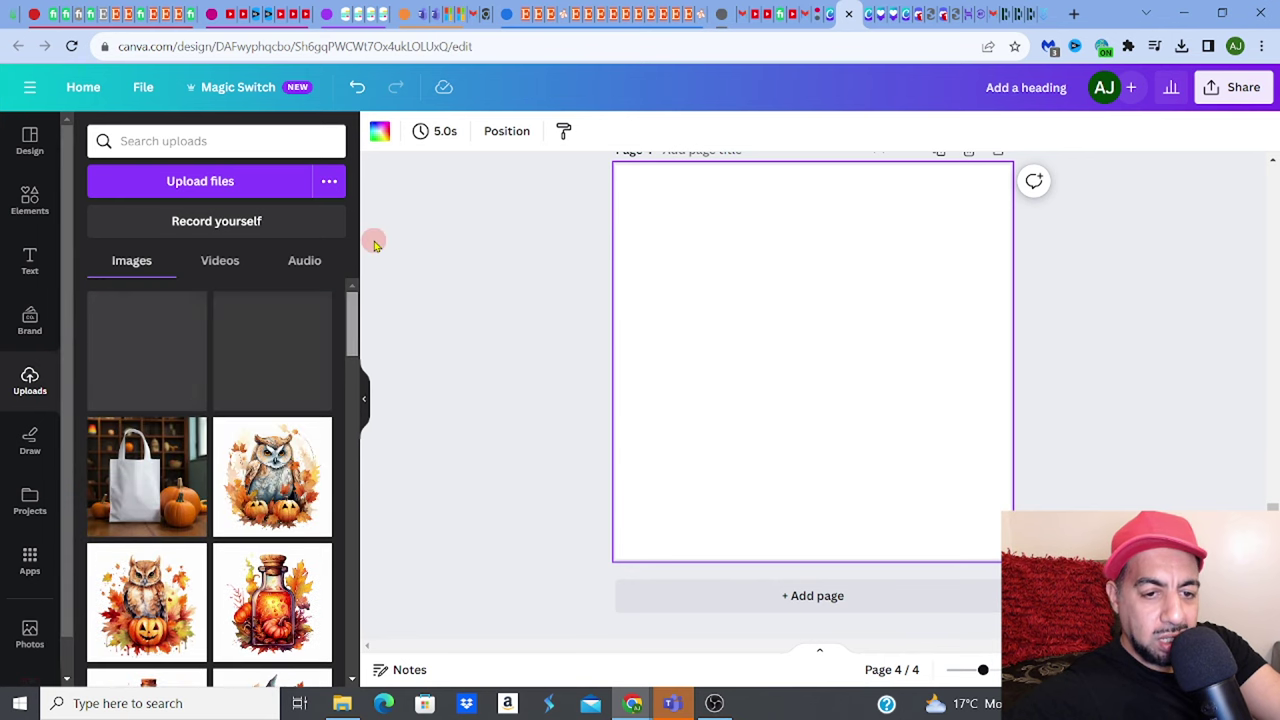
left_click(155, 468)
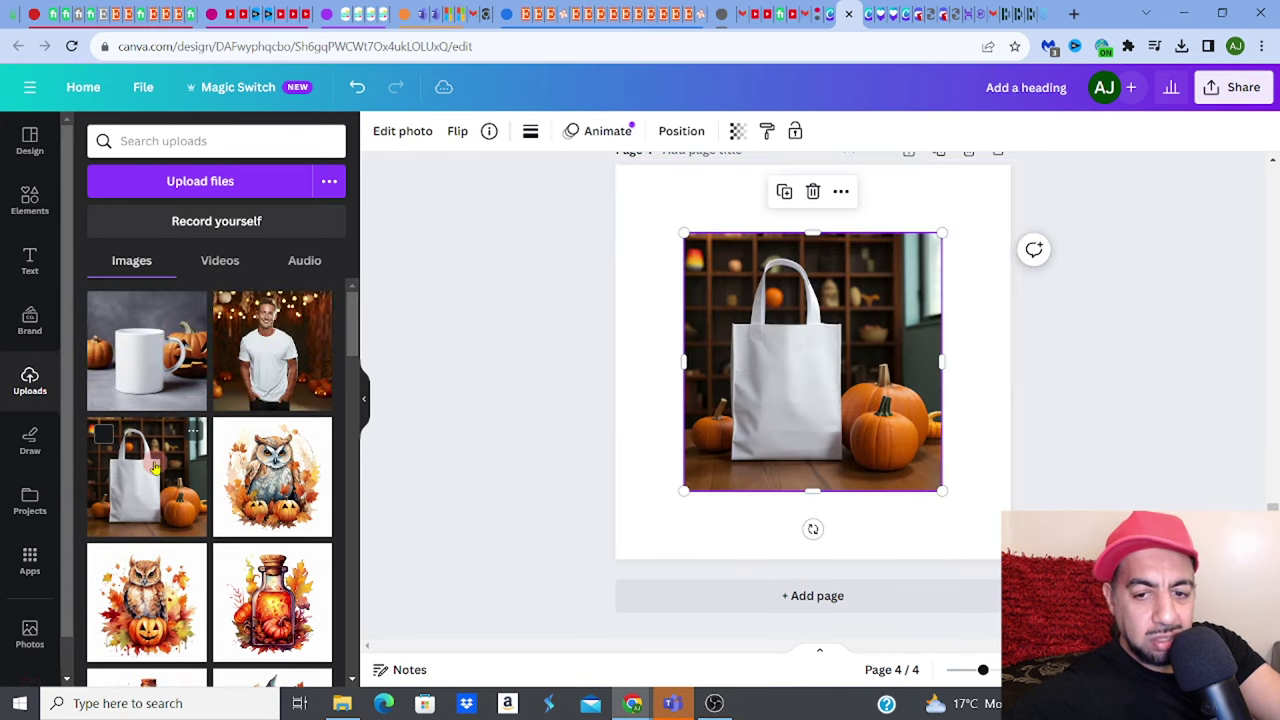
left_click_drag(683, 231, 610, 164)
left_click_drag(952, 483, 1010, 560)
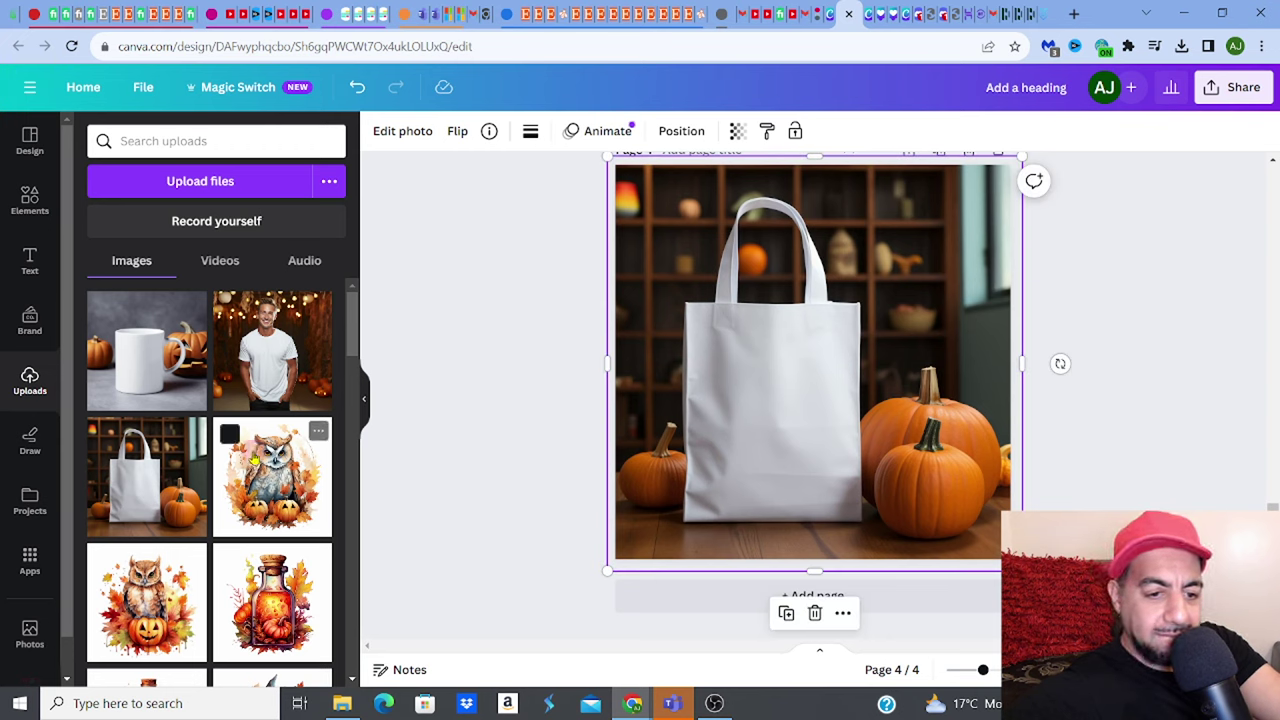
Step: Add the bats and autumn leaves artwork to page 4 and position it on the front of the tote bag
scroll(360, 388, "down", 3)
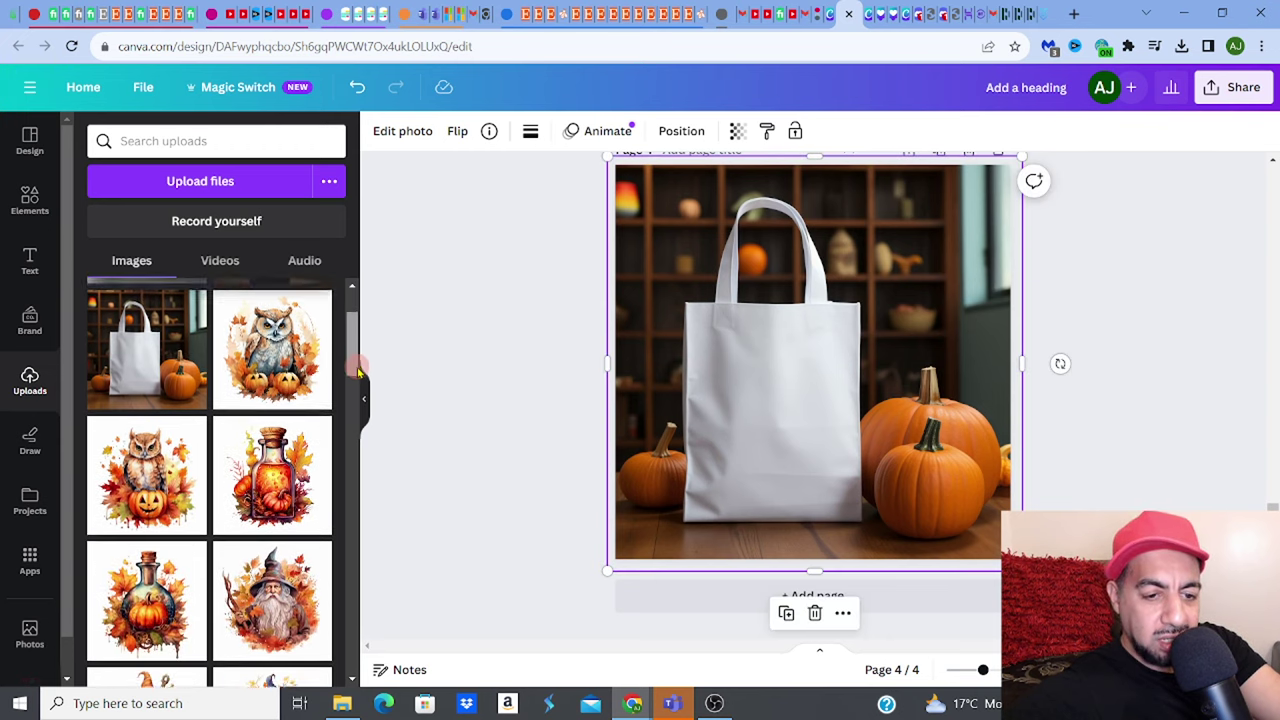
left_click_drag(358, 380, 370, 435)
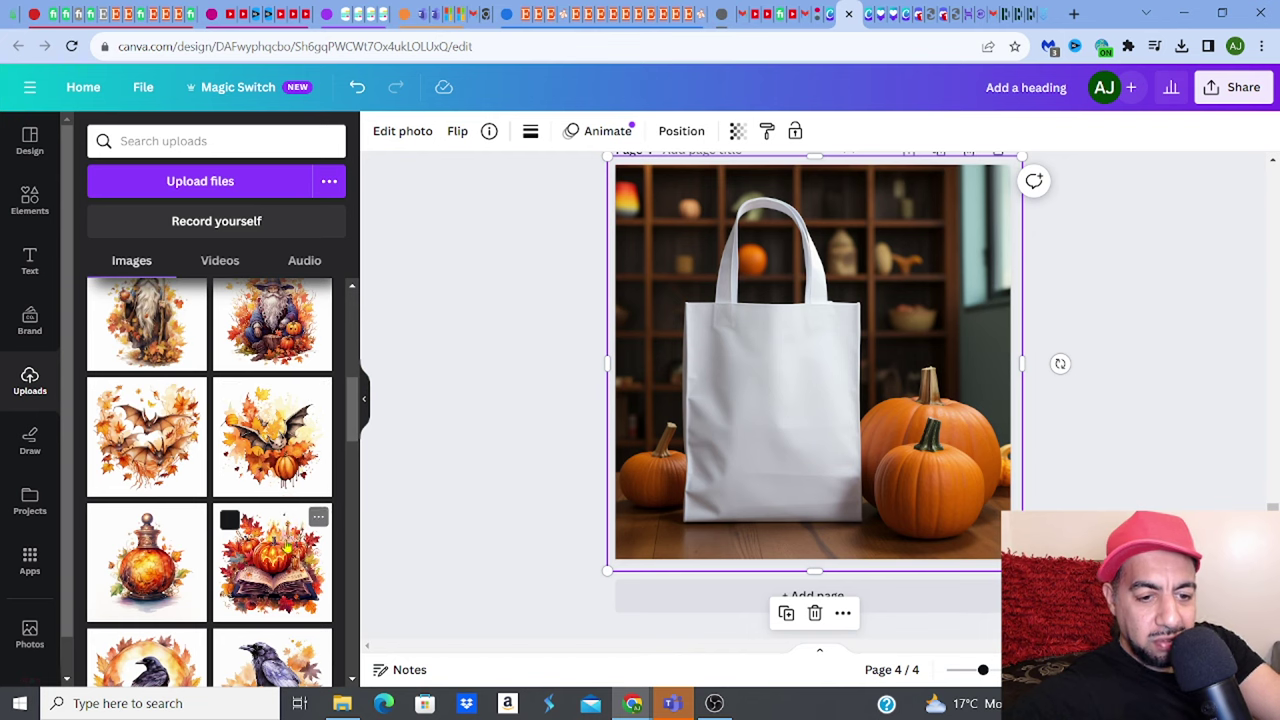
left_click(172, 453)
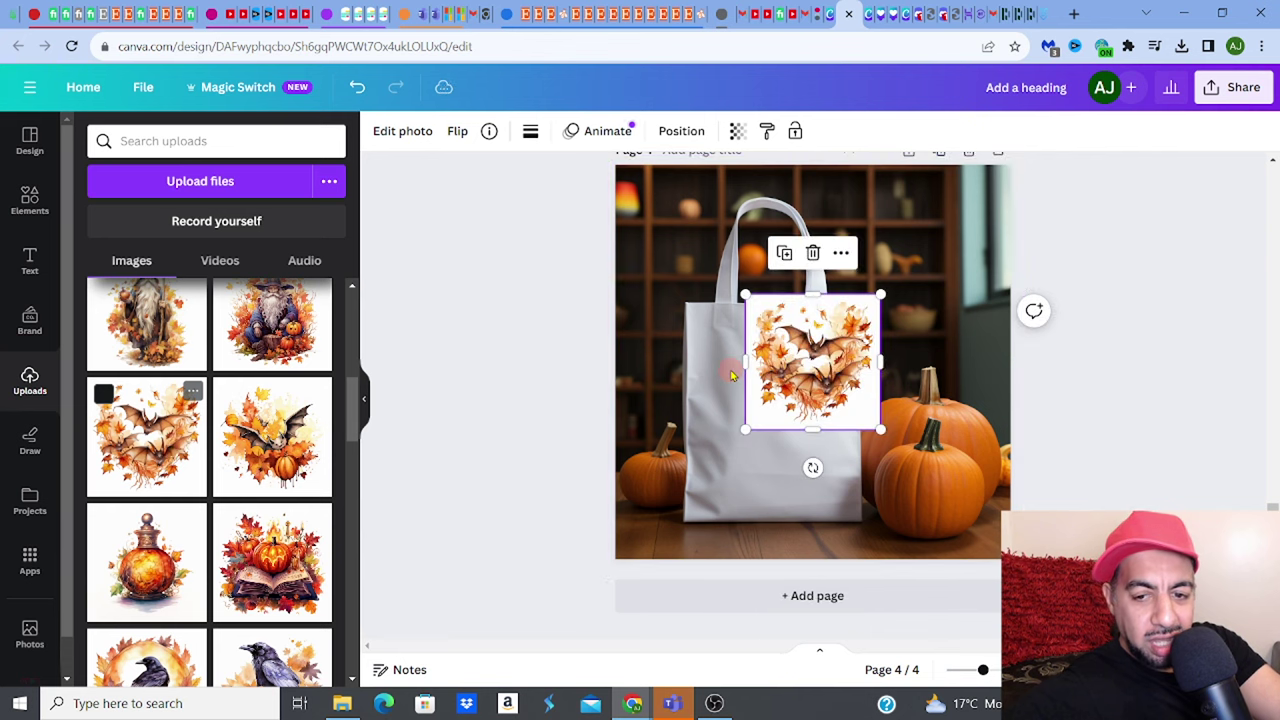
left_click_drag(808, 367, 771, 400)
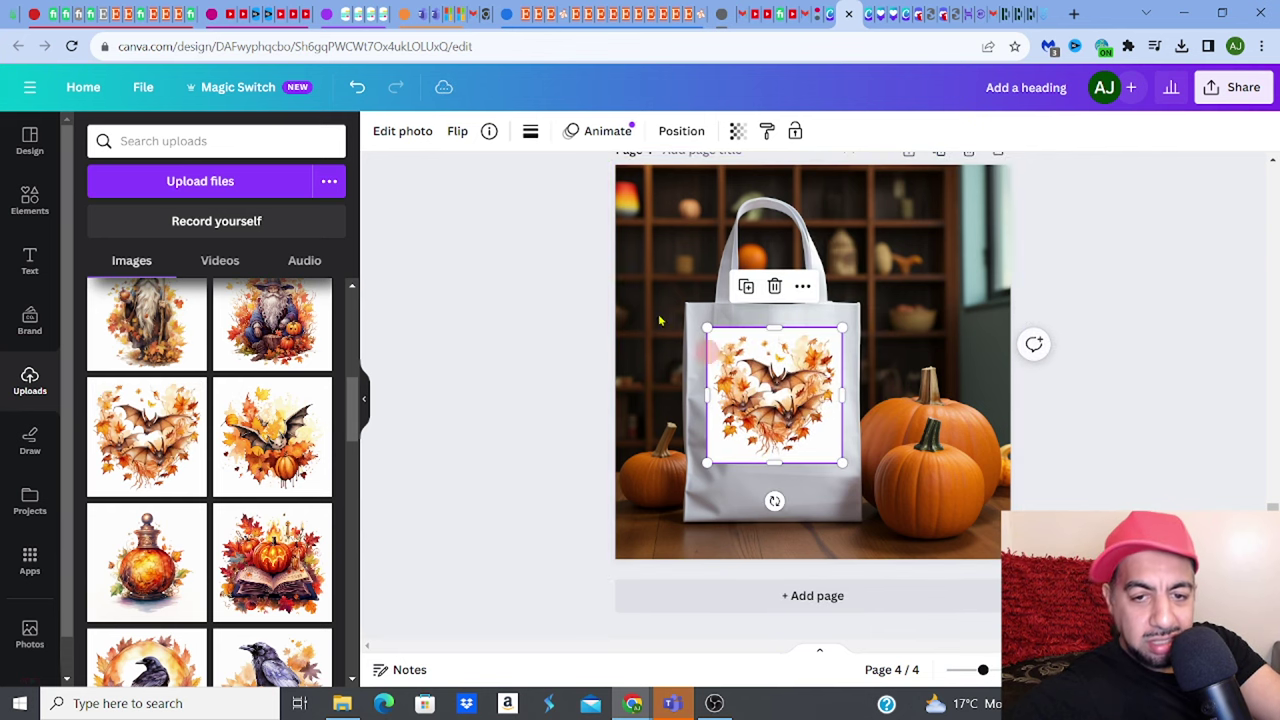
Step: Remove the background of the bats artwork and enlarge it slightly, centred on the tote bag
left_click(422, 140)
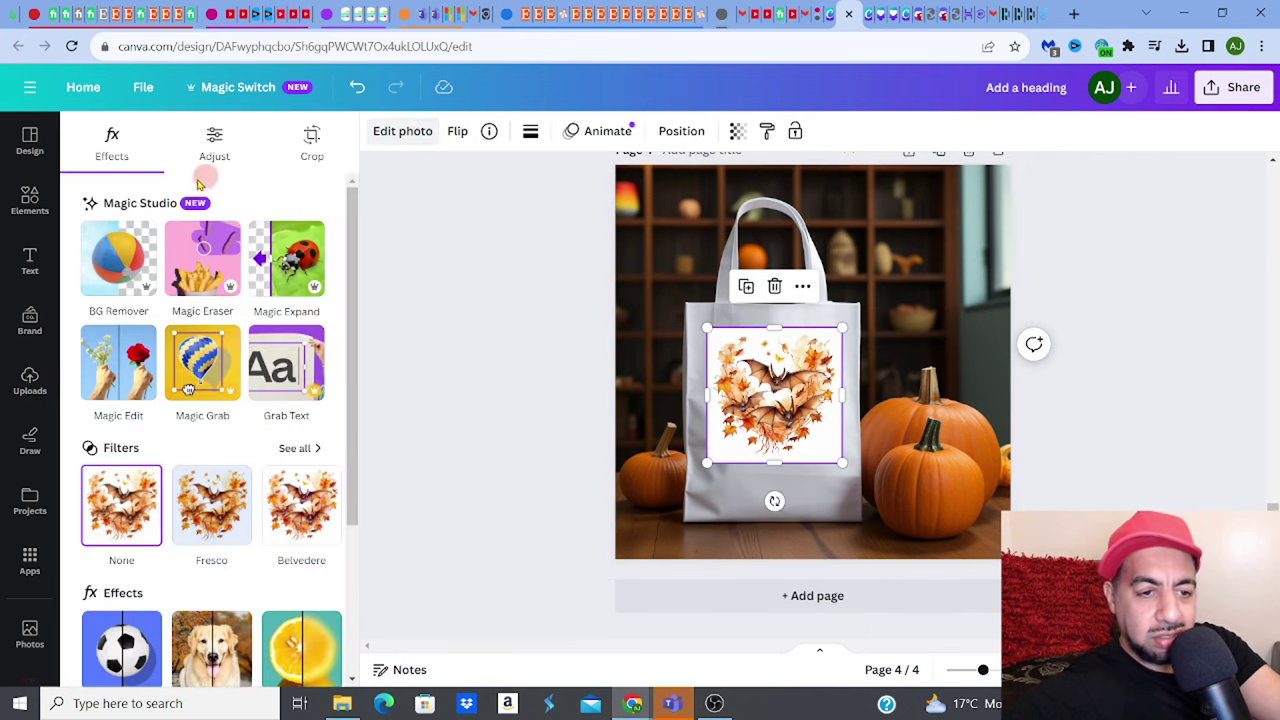
left_click(126, 254)
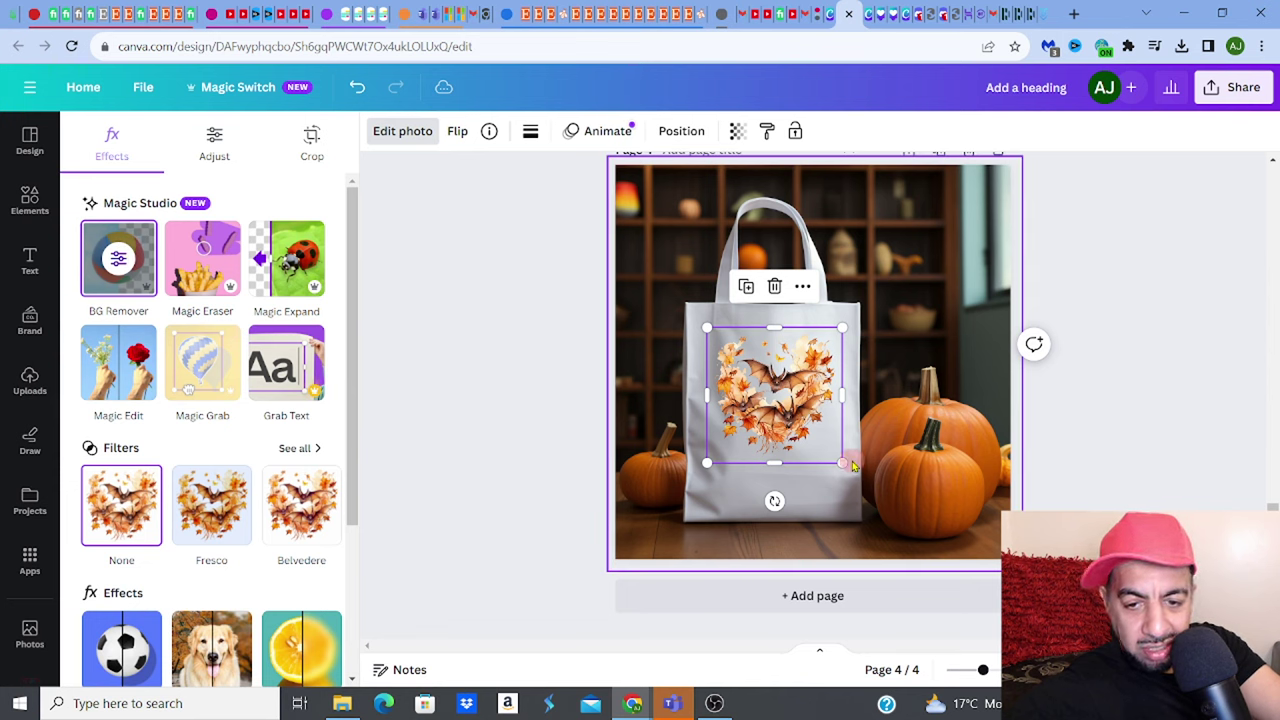
left_click_drag(845, 465, 858, 479)
left_click_drag(802, 430, 790, 433)
left_click(1175, 452)
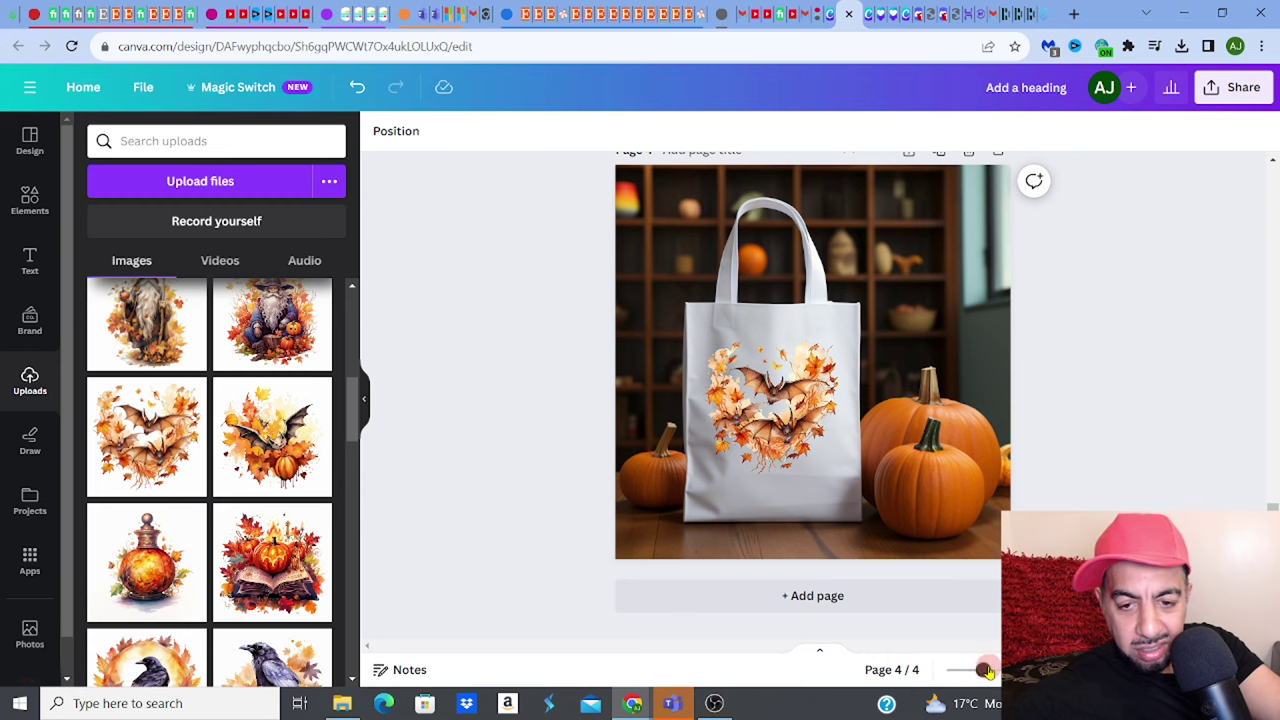
Step: Apply Auto-adjust to the colours of the bats artwork on the tote bag
left_click_drag(985, 671, 984, 671)
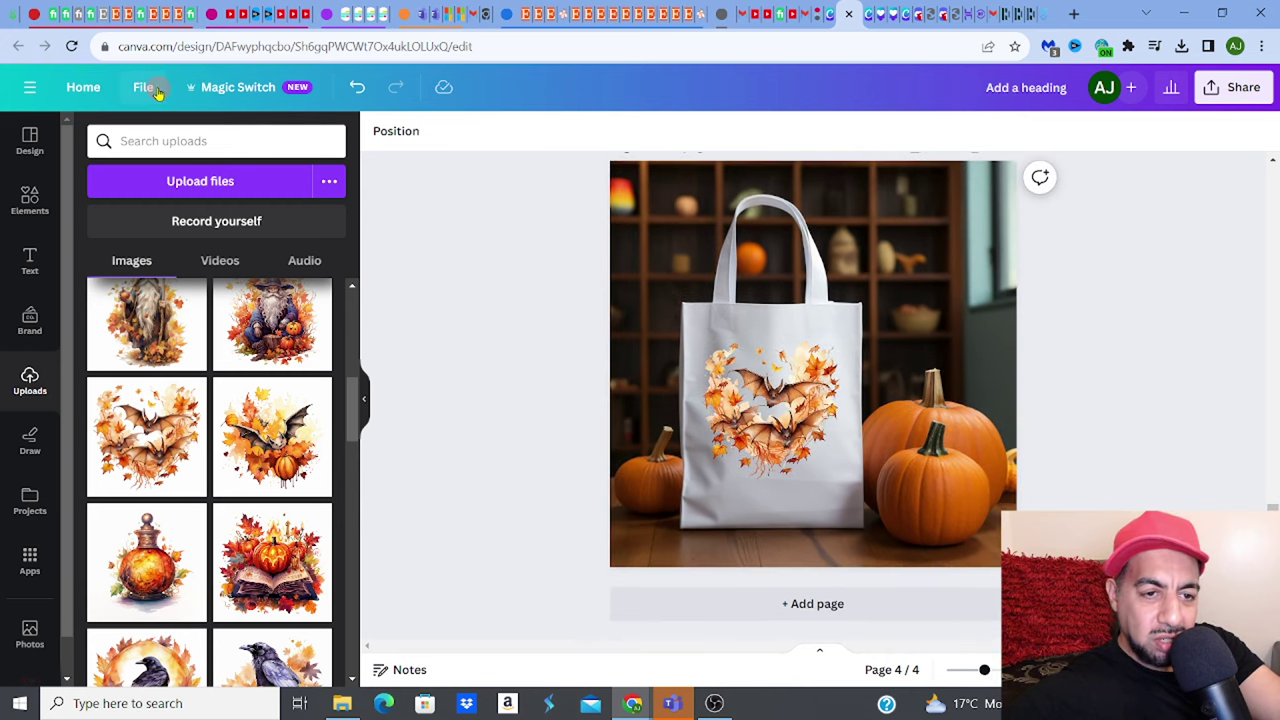
left_click(772, 400)
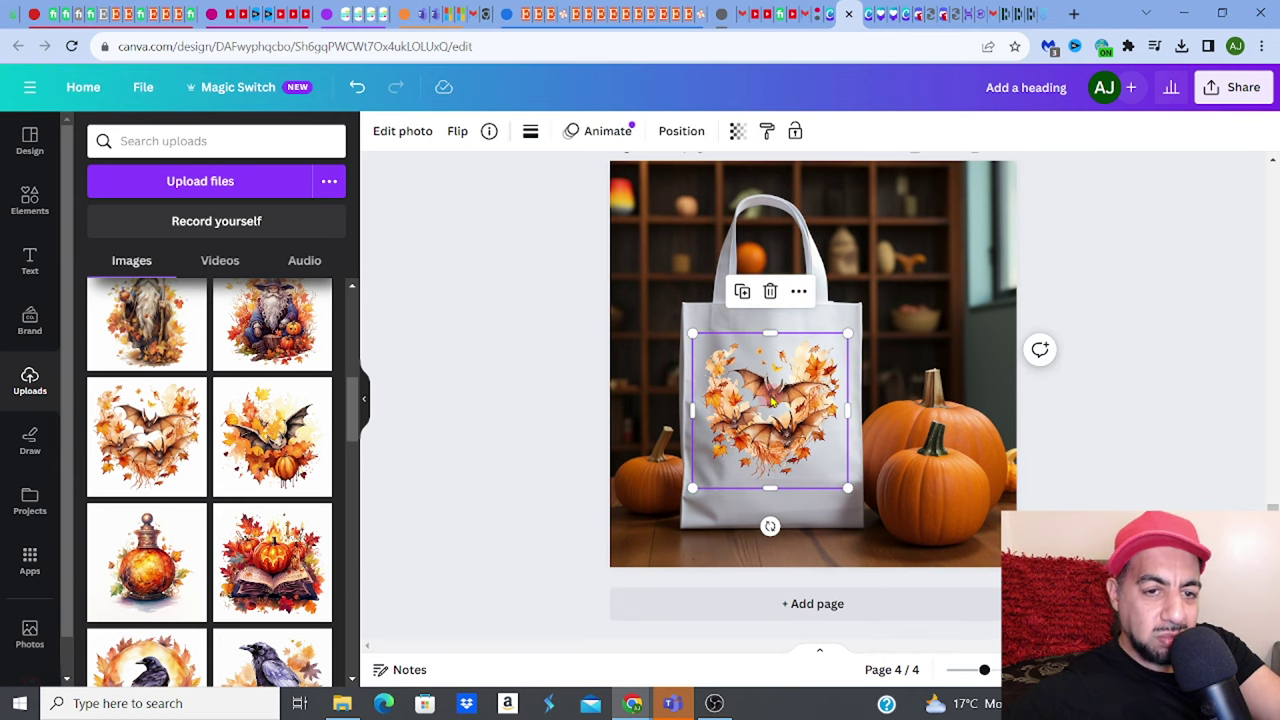
left_click(406, 133)
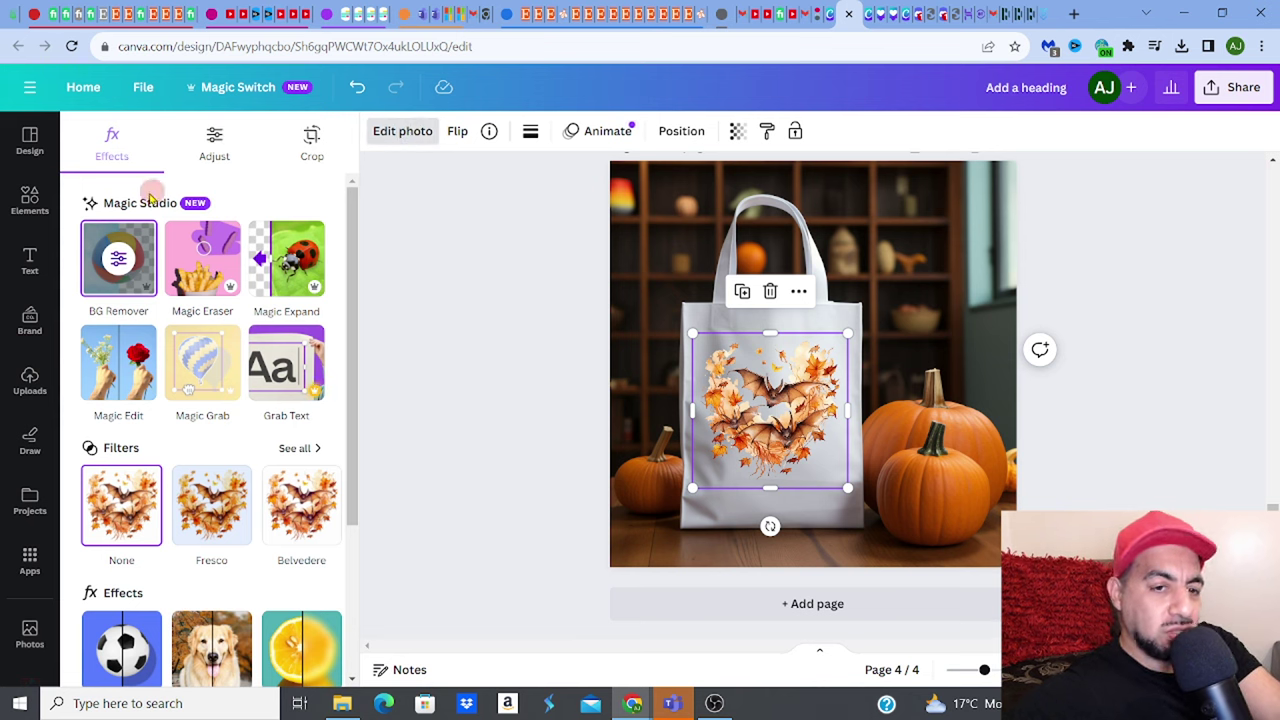
left_click(214, 157)
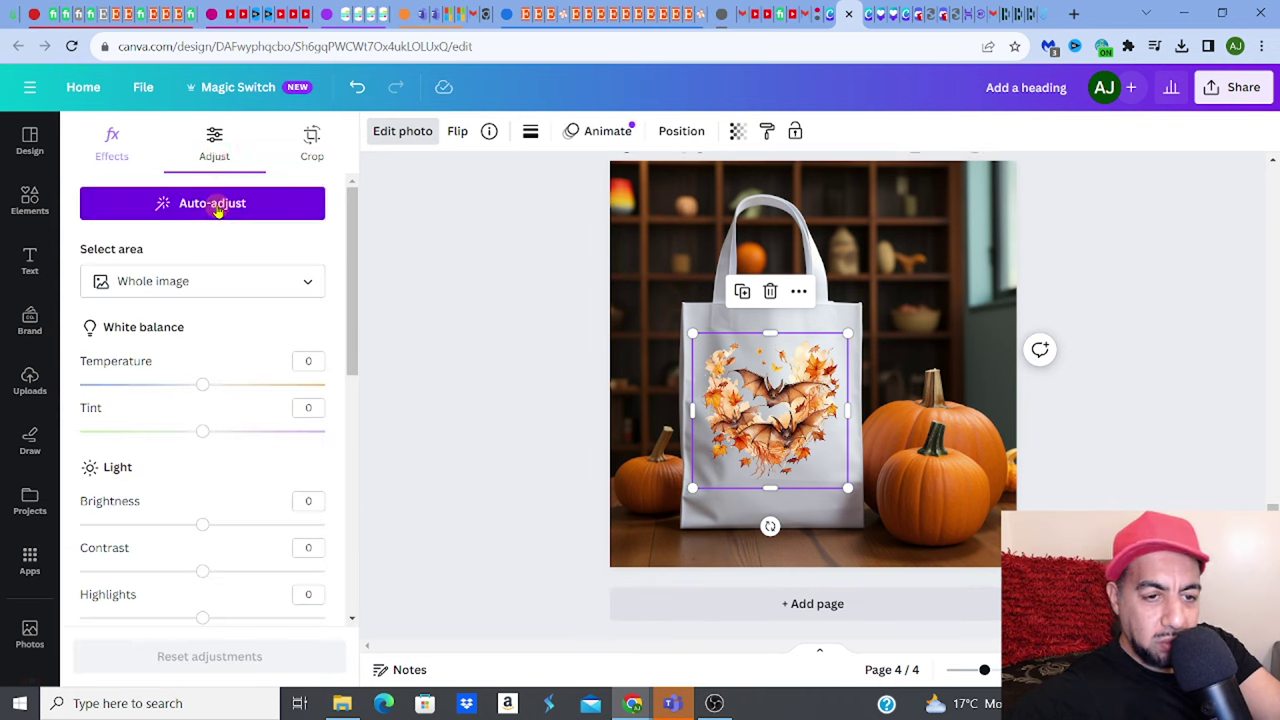
left_click(217, 205)
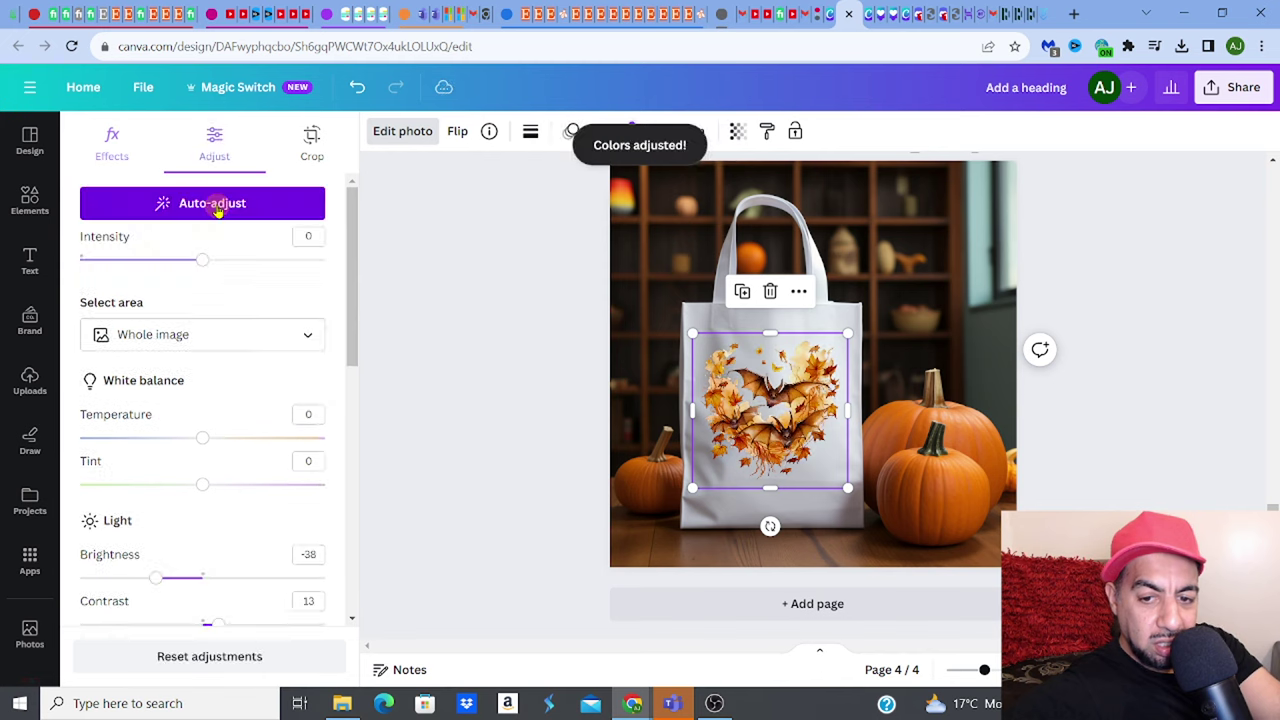
left_click(506, 325)
left_click(1099, 418)
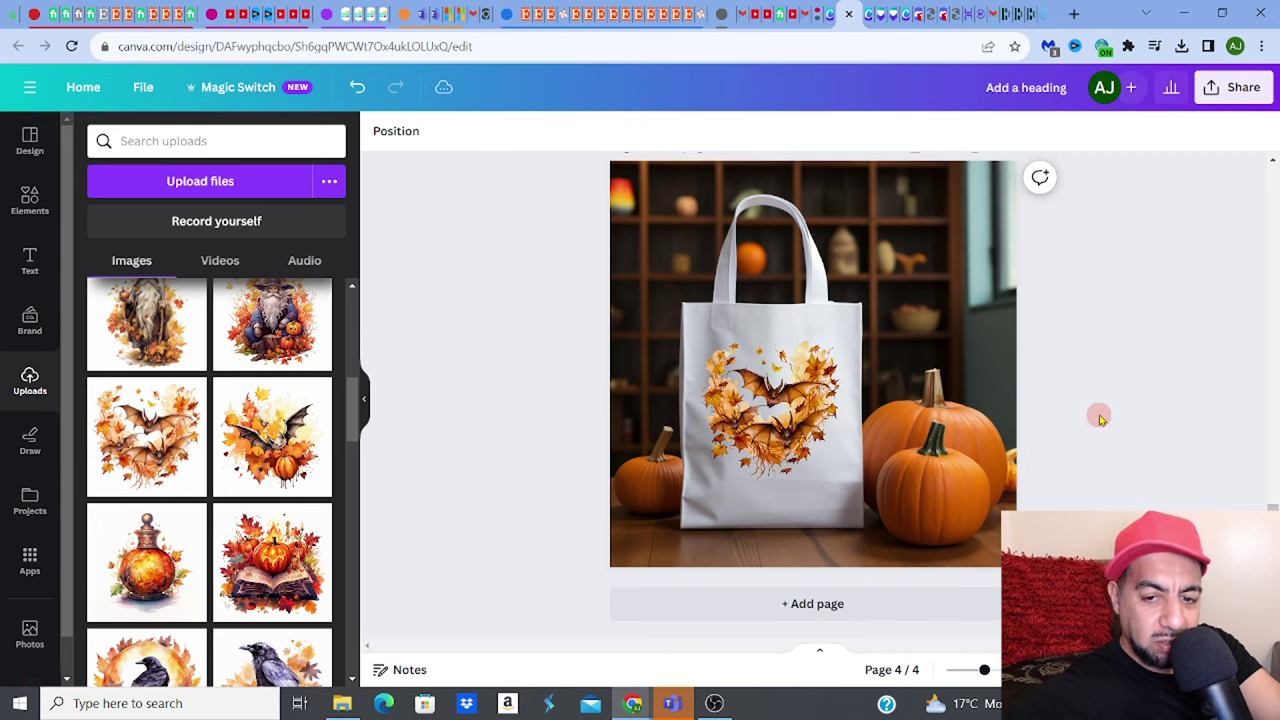
Step: Add a fifth page and place the white mug mockup on it, enlarged to cover the whole page
left_click(781, 605)
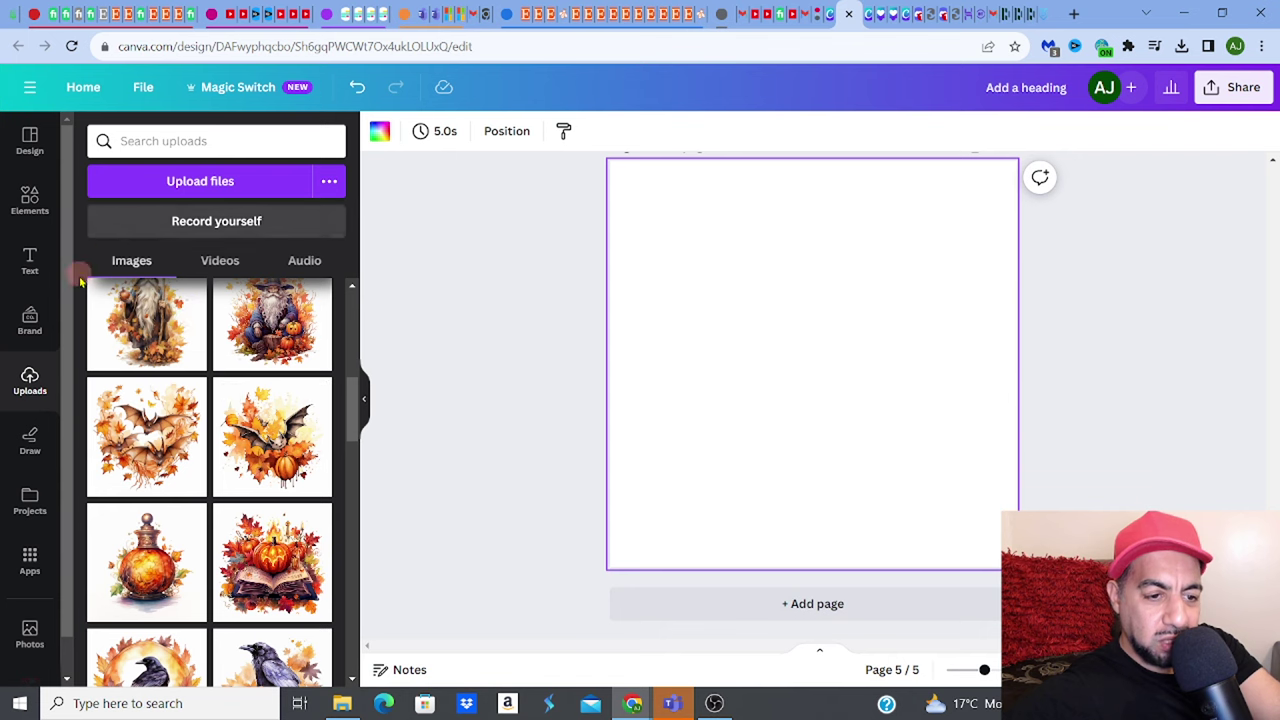
left_click_drag(338, 366, 353, 290)
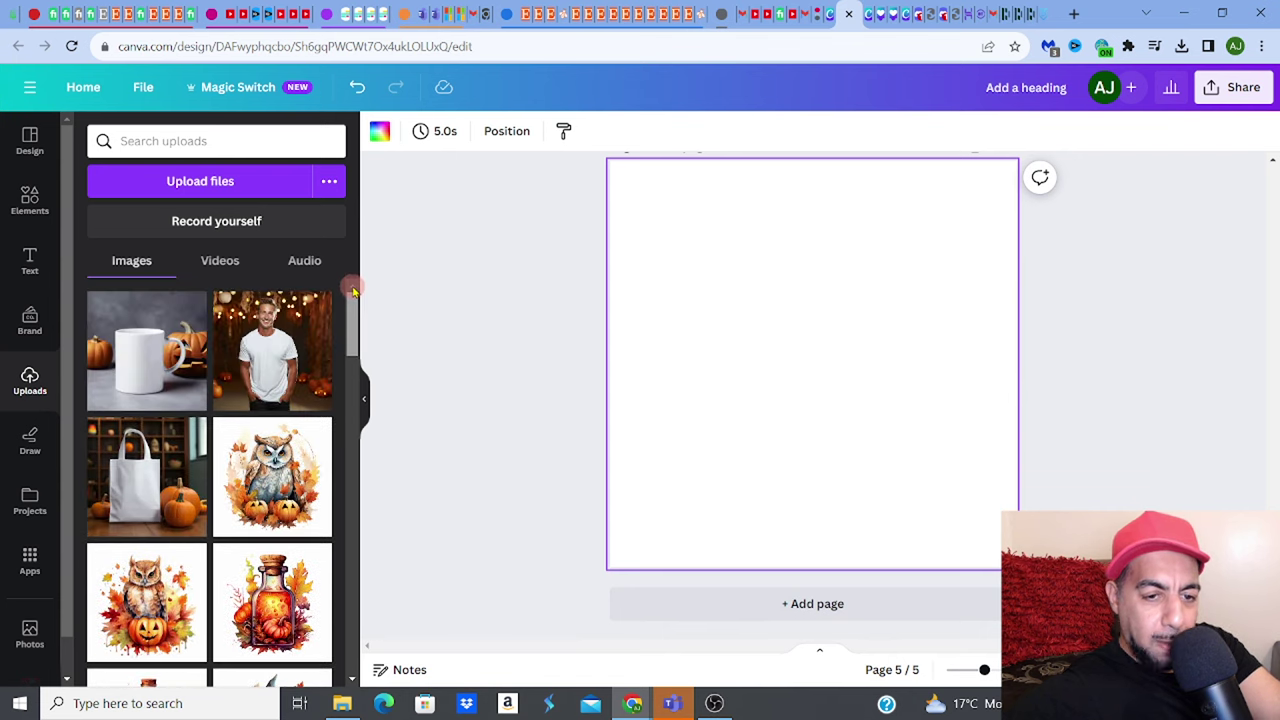
left_click(190, 350)
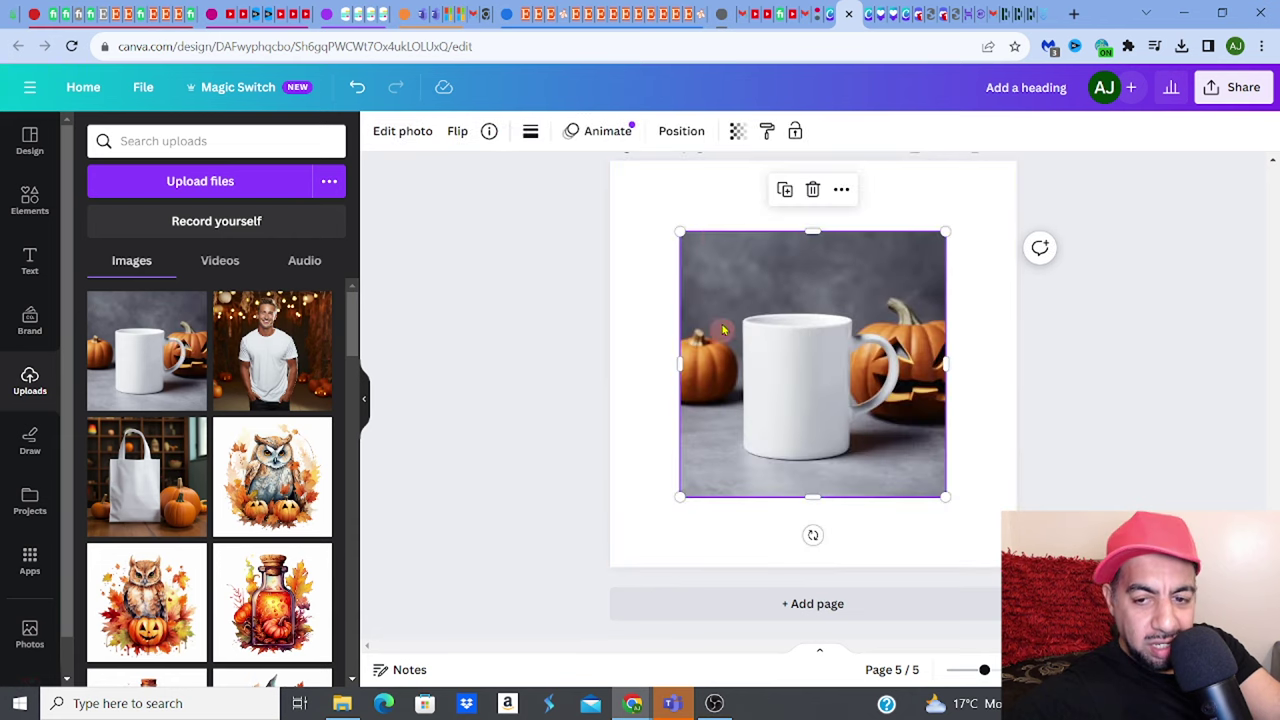
left_click_drag(681, 234, 608, 160)
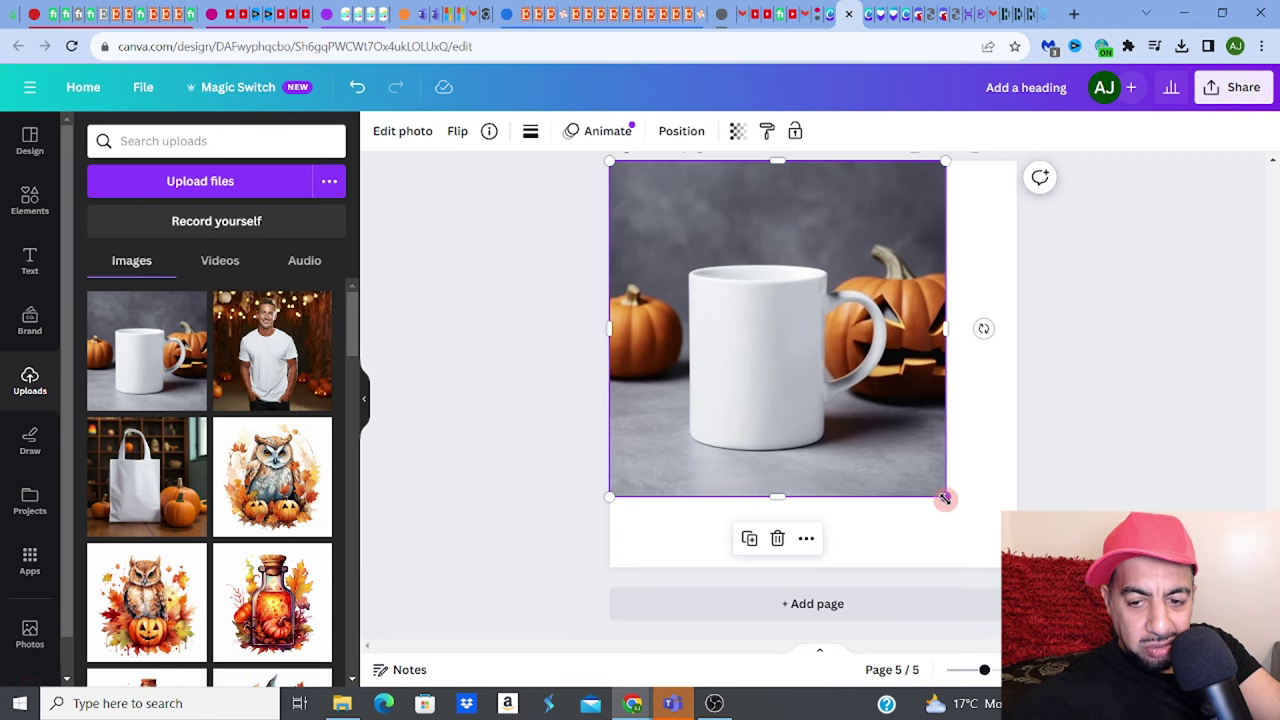
left_click_drag(946, 497, 1016, 567)
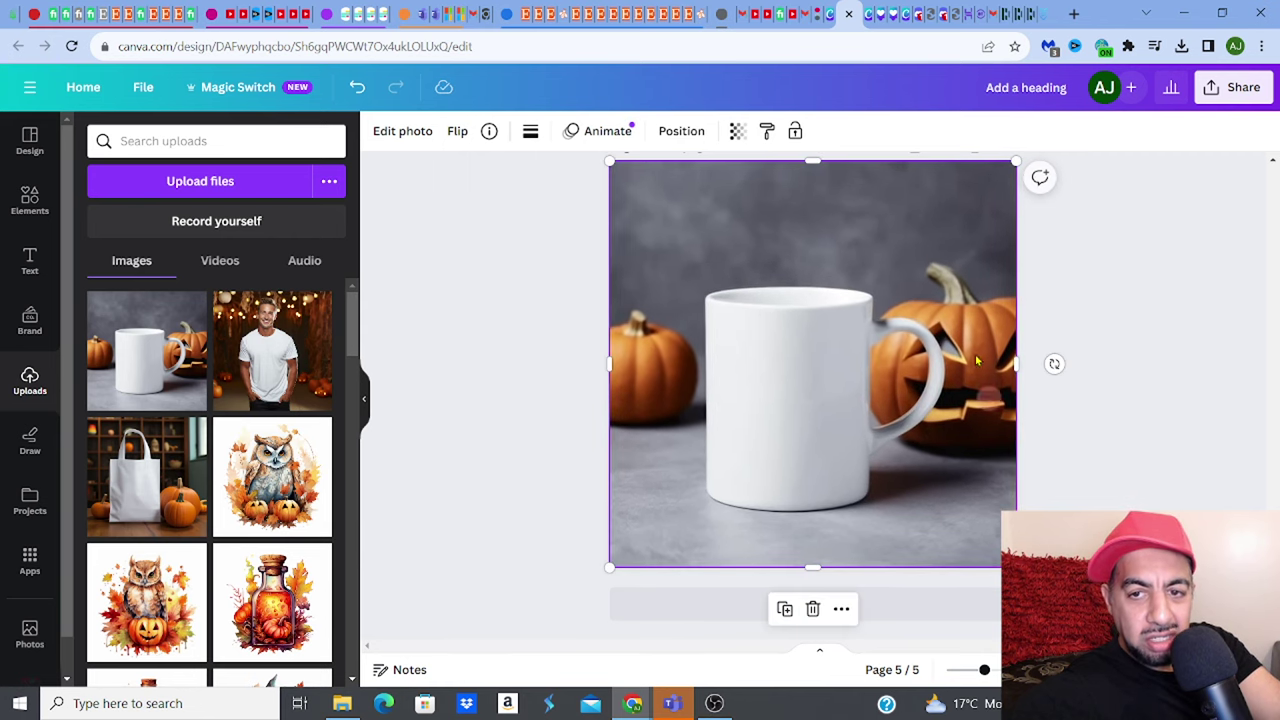
Step: Switch to Discord and rerun the Midjourney prompt "mockup plain white mug, halloween background" in the general channel
left_click(915, 14)
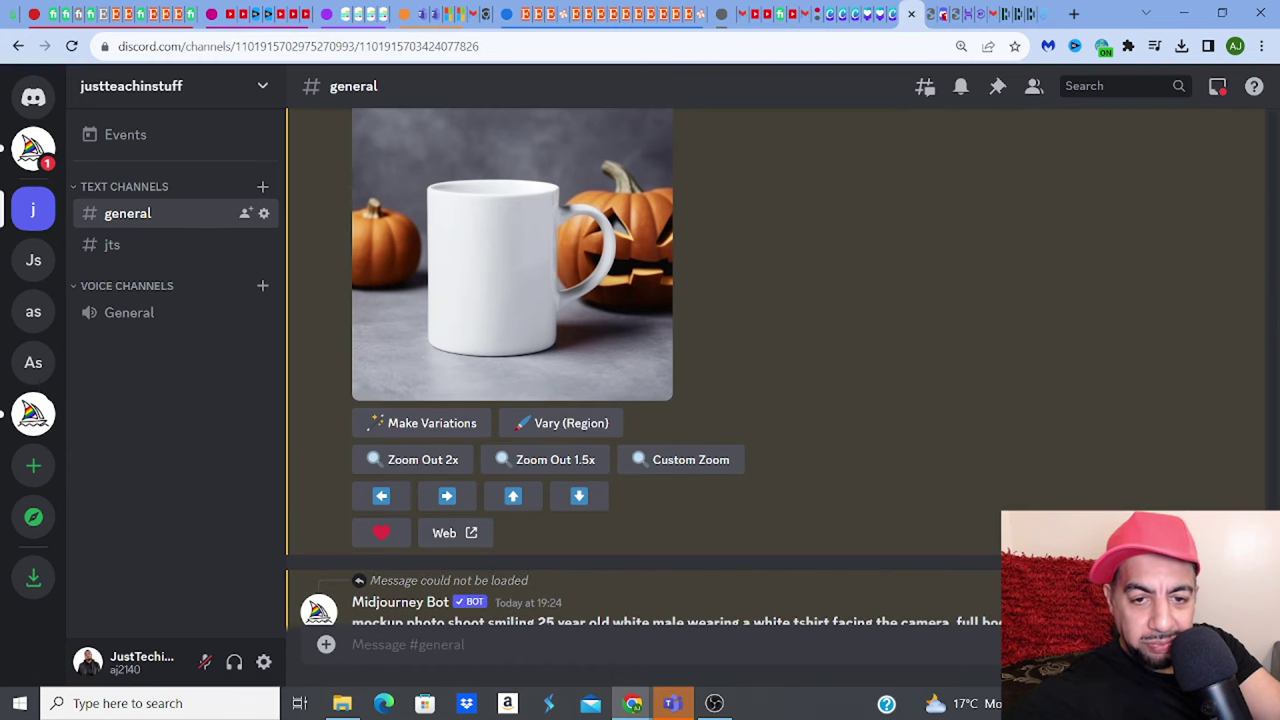
scroll(650, 370, "up", 10)
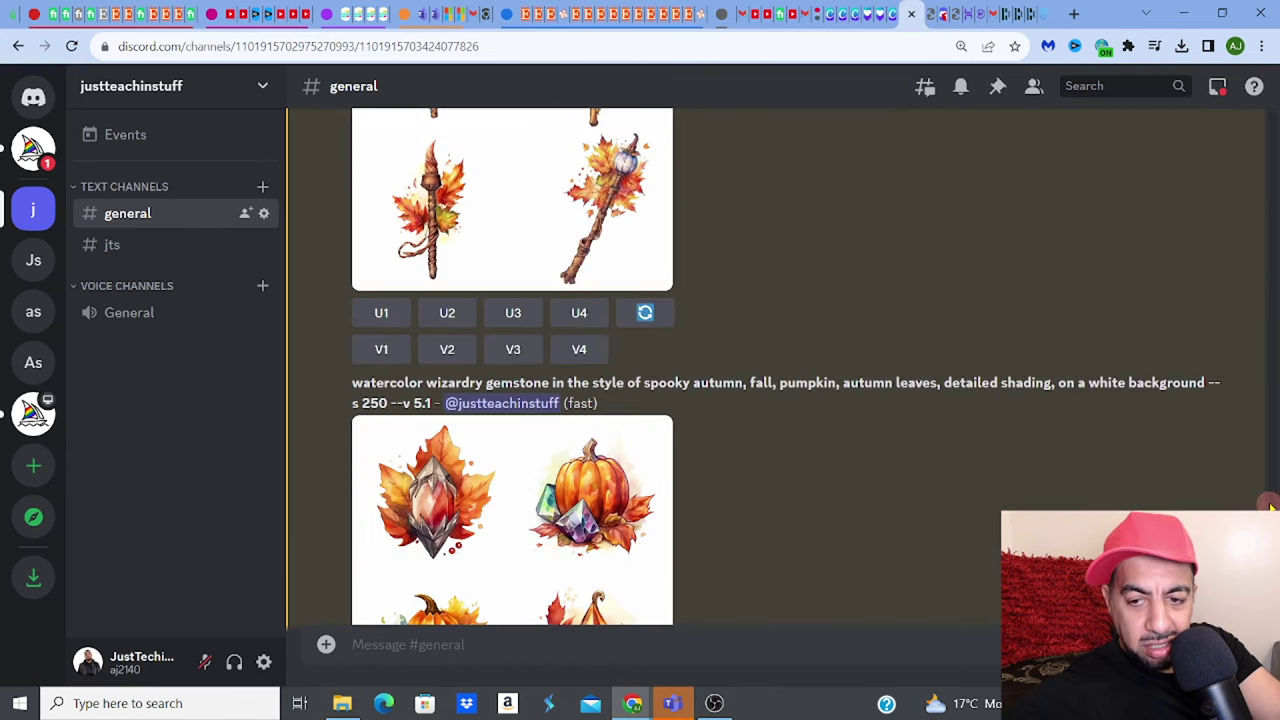
mouse_move(1270, 505)
left_mouse_down()
mouse_move(1266, 437)
mouse_move(1270, 561)
mouse_move(1270, 513)
left_mouse_up()
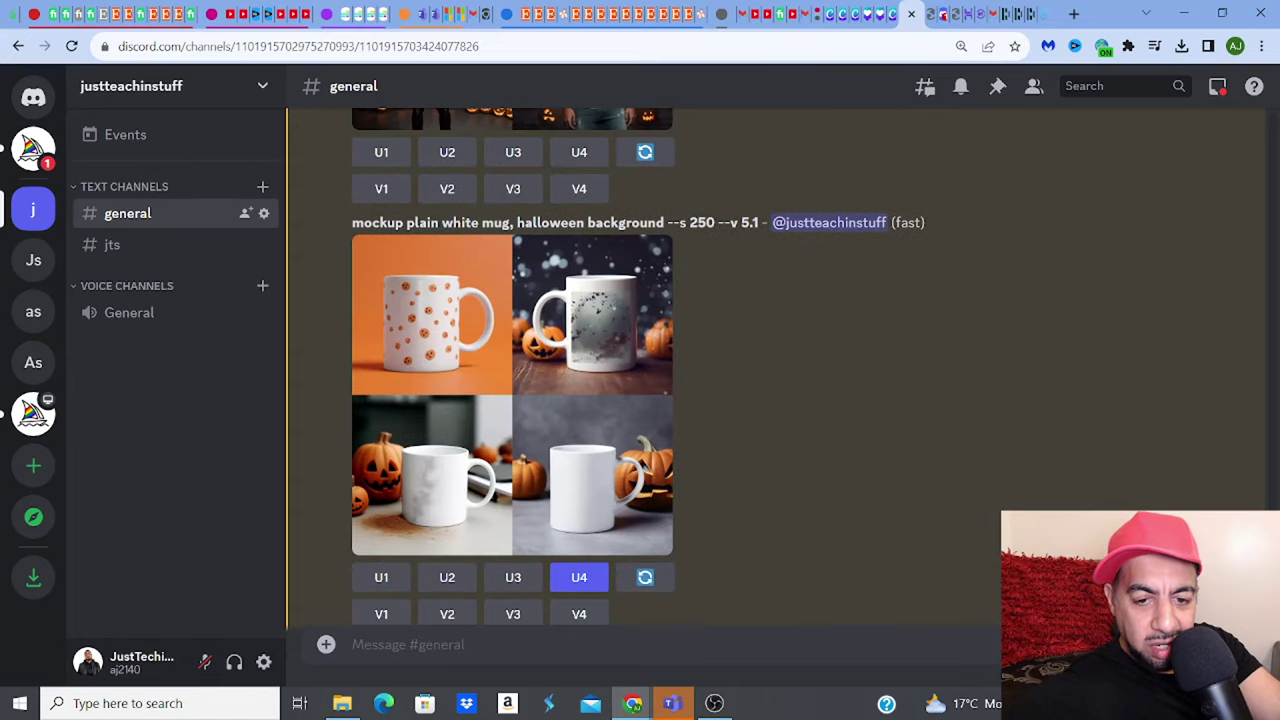
left_click(645, 580)
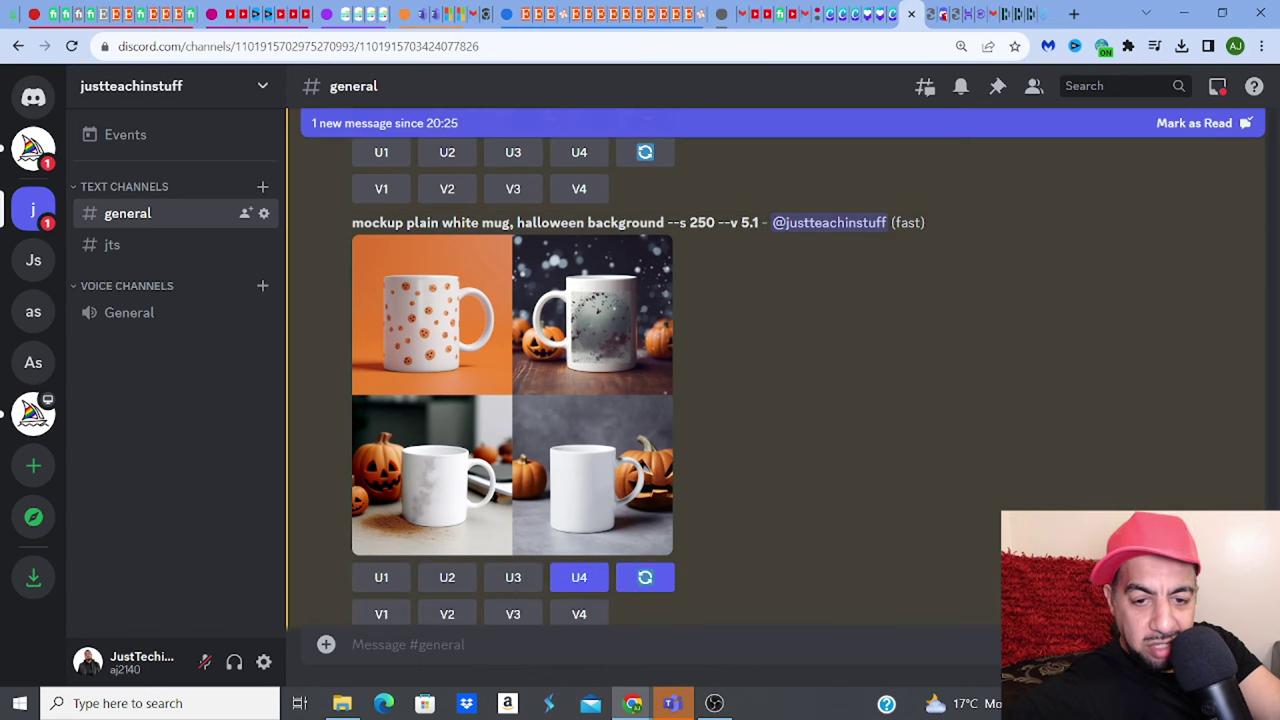
Step: Examine the newly generated plain white mug mockups at the end of the general channel
scroll(645, 400, "down", 15)
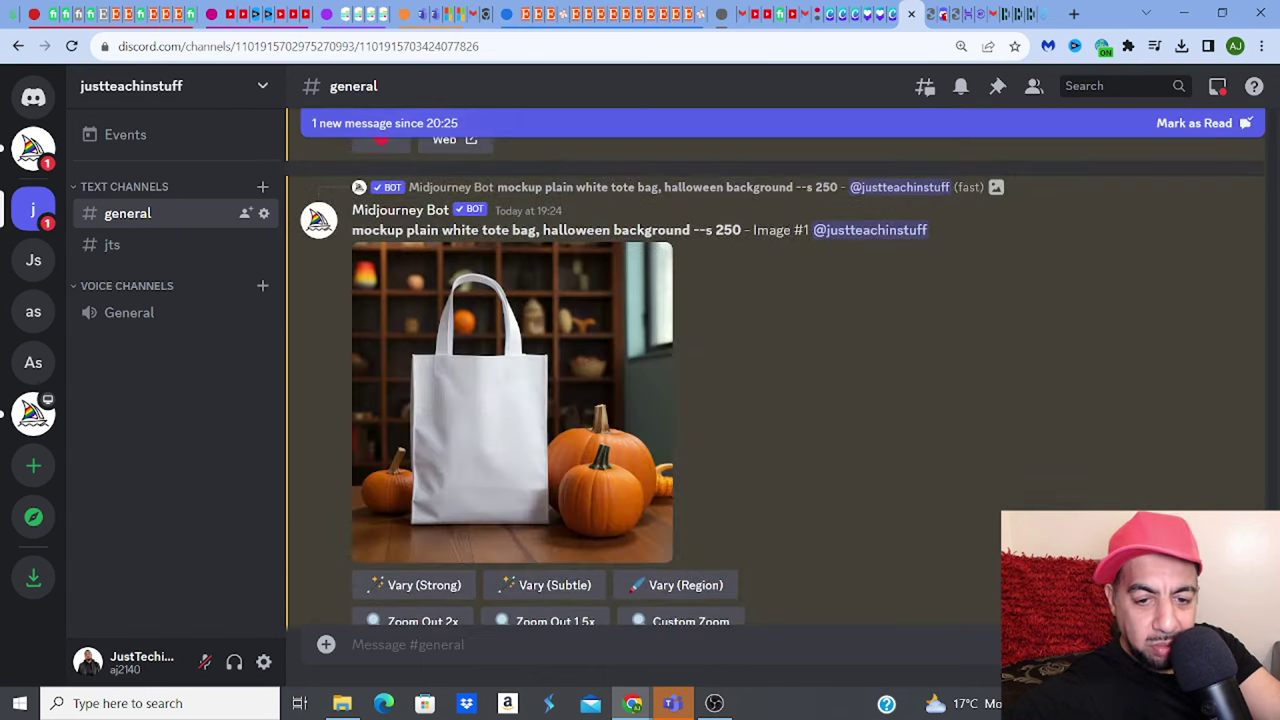
scroll(645, 400, "down", 3)
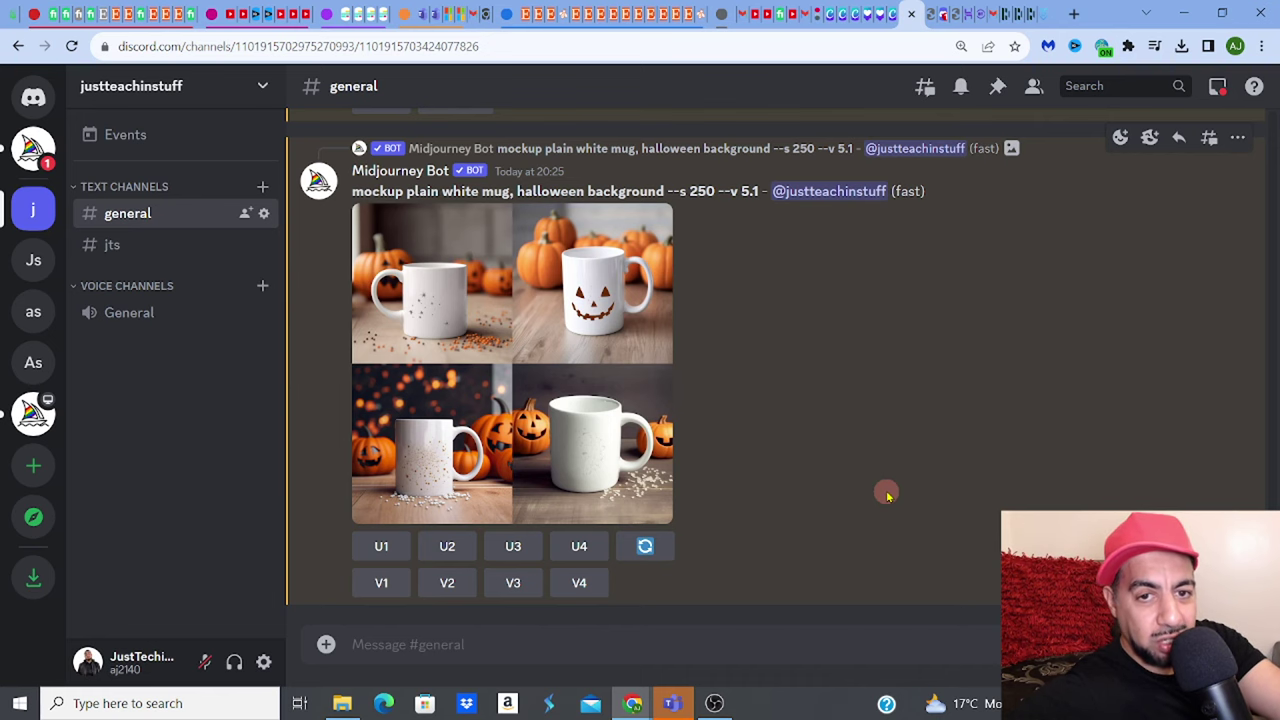
Step: Switch back to Canva, add the pumpkin and open book artwork to the mug page and remove its background
left_click(842, 22)
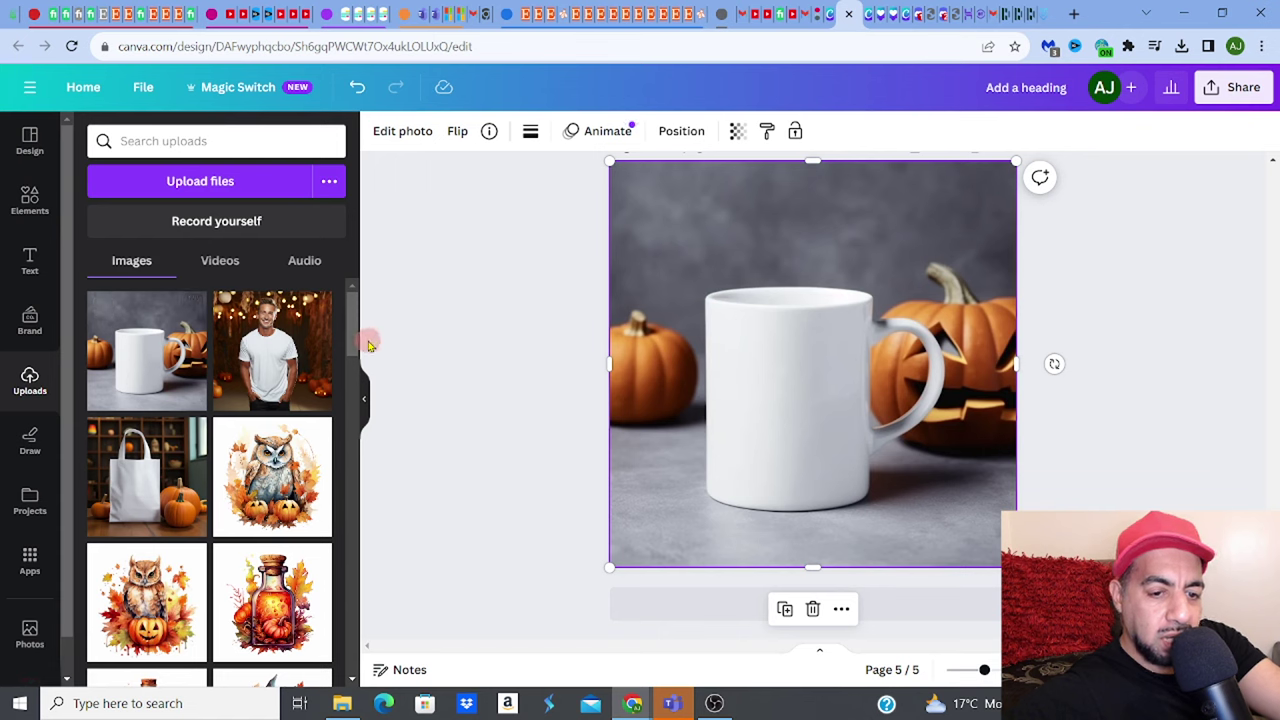
scroll(358, 350, "down", 1)
scroll(358, 350, "down", 6)
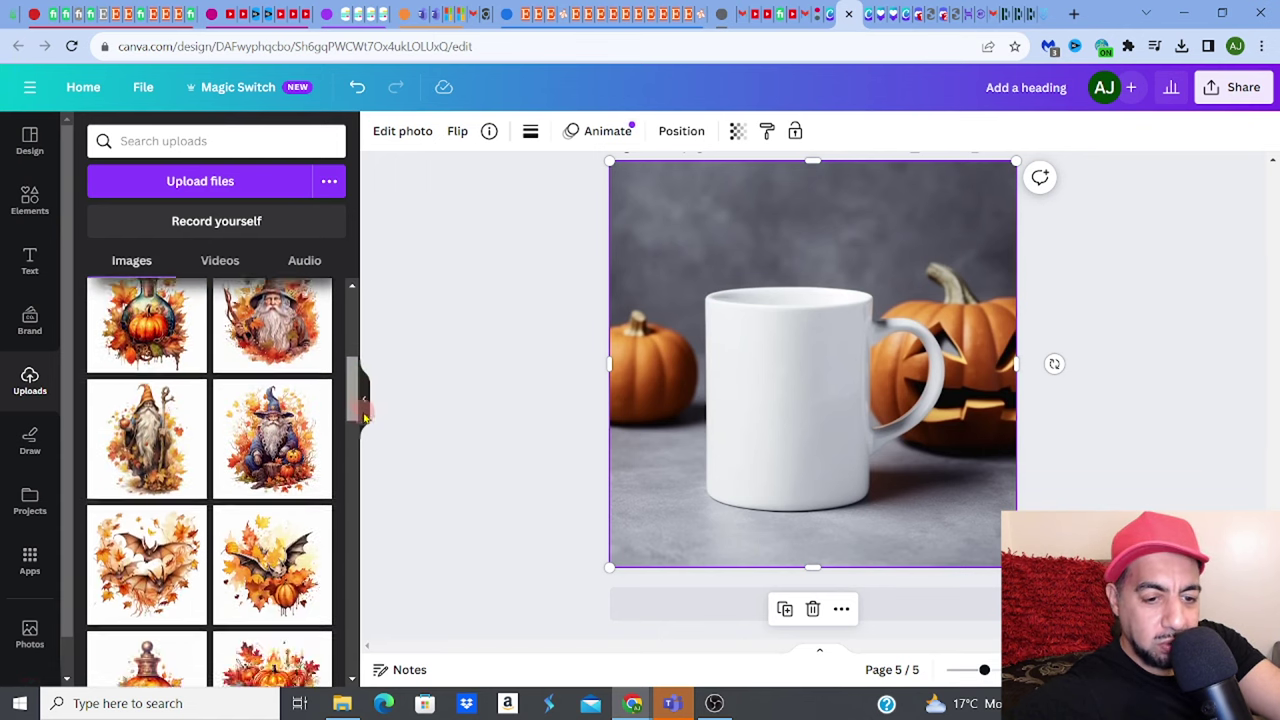
left_click(284, 398)
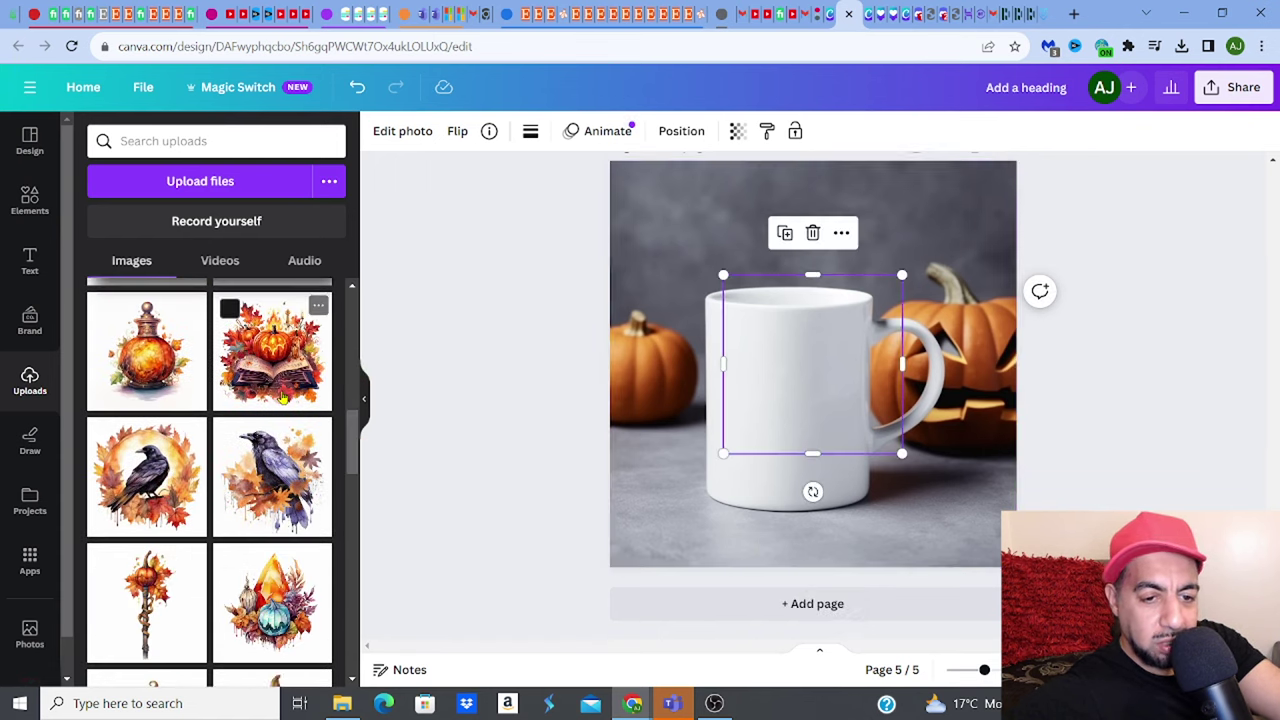
left_click(390, 134)
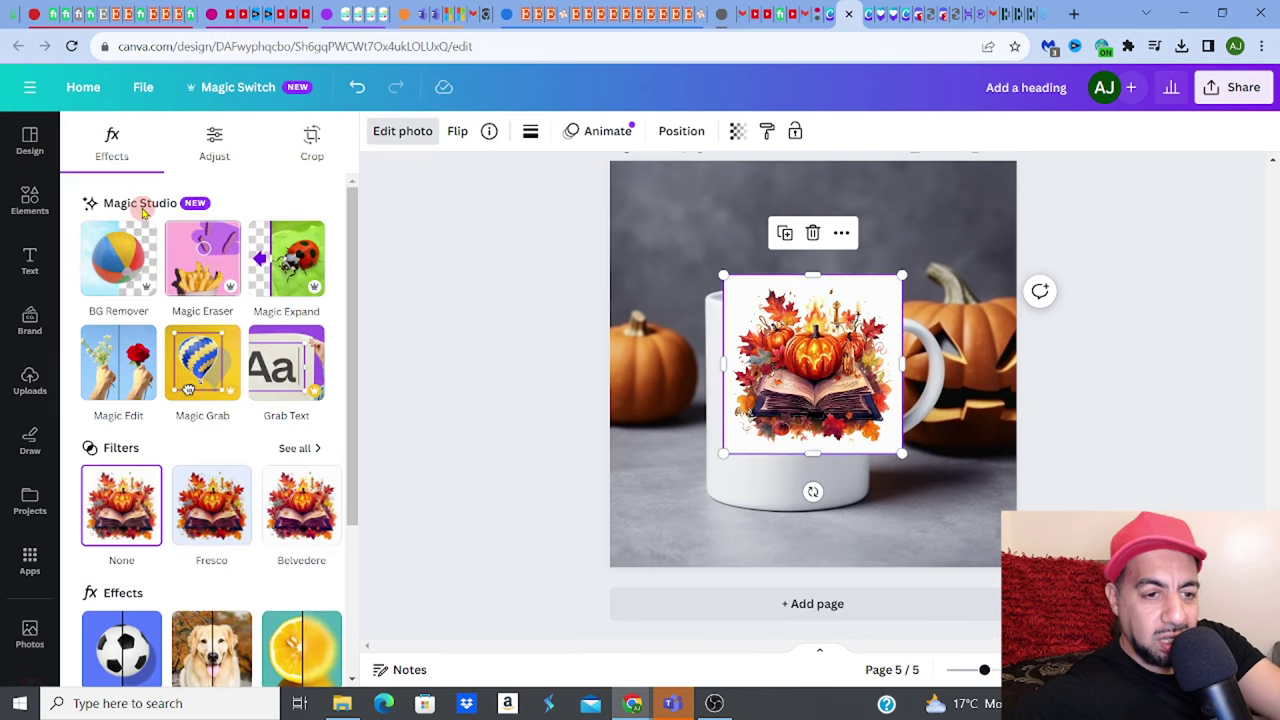
left_click(131, 243)
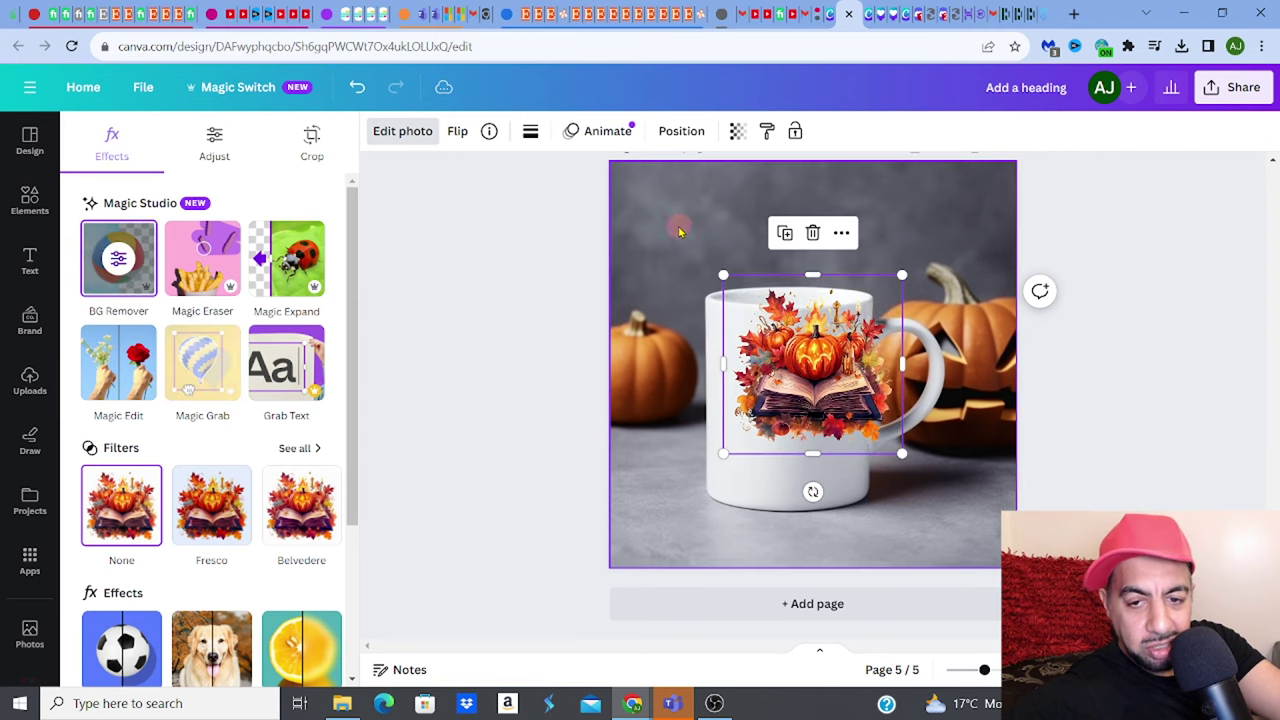
Step: Shrink the pumpkin and book artwork and centre it on the front of the white mug
left_click_drag(726, 275, 772, 324)
left_click_drag(855, 410, 801, 434)
left_click_drag(851, 350, 820, 358)
left_click(1155, 433)
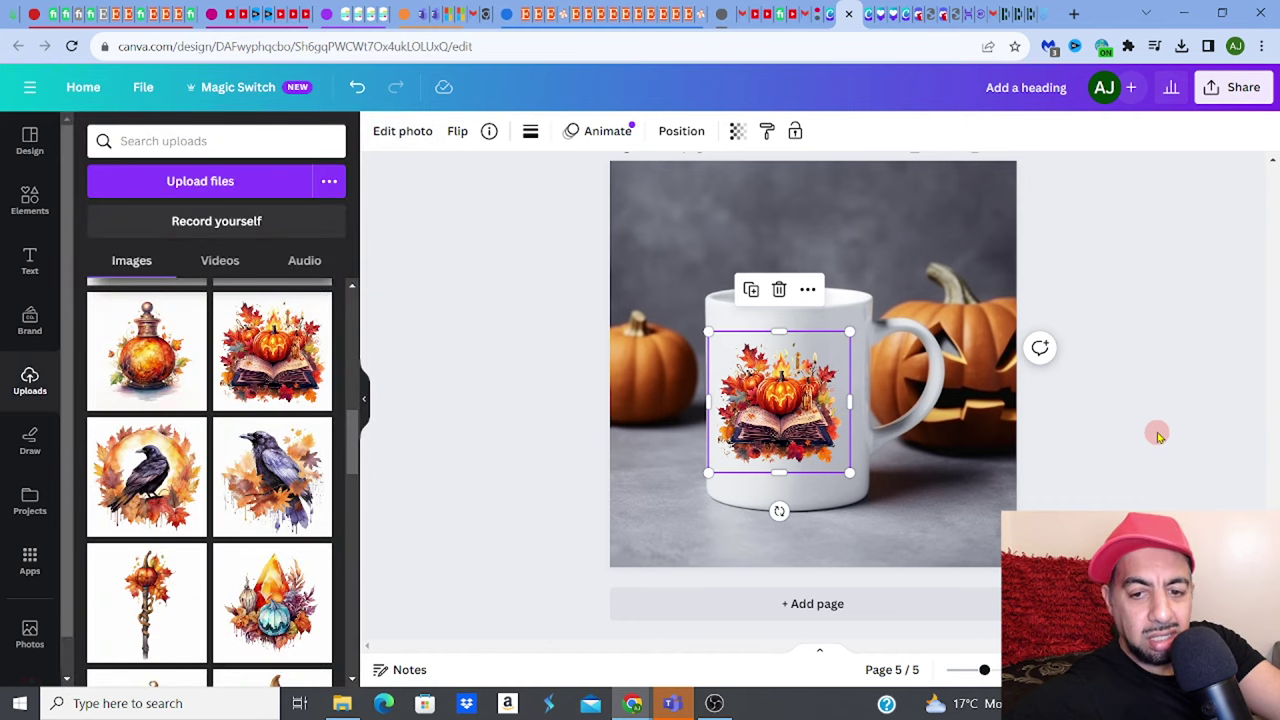
left_click(1154, 432)
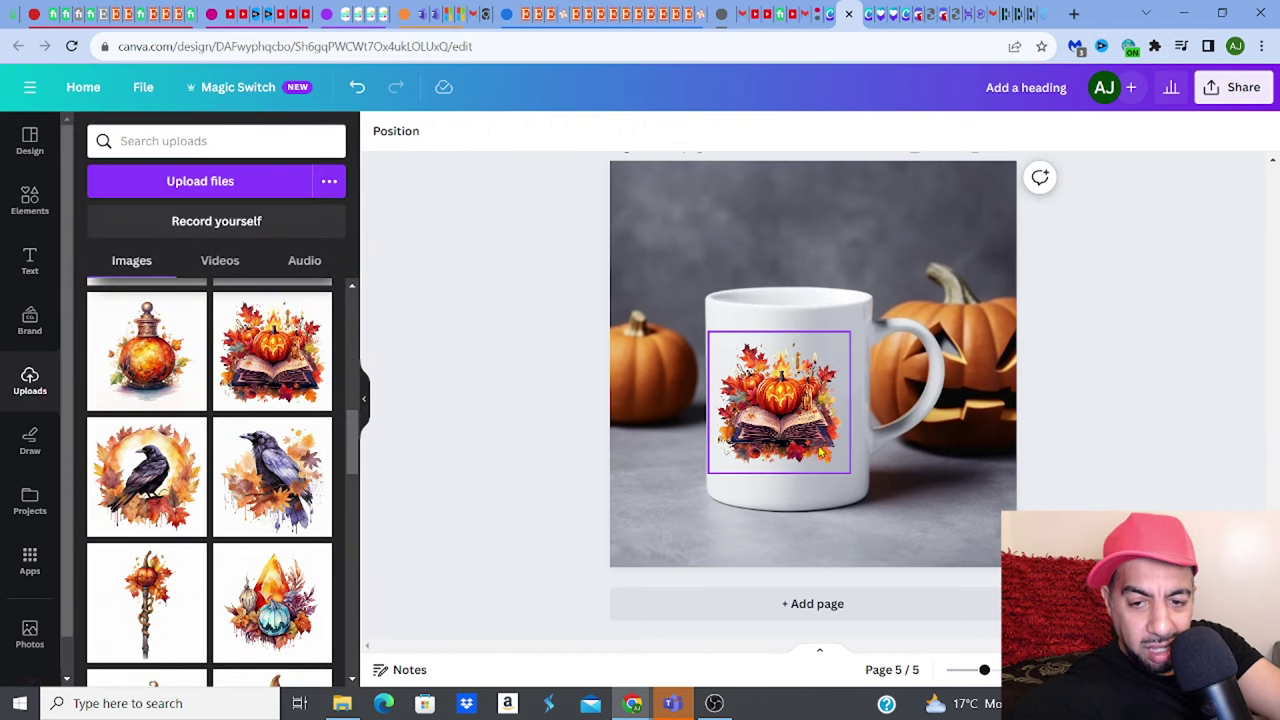
left_click_drag(791, 435, 801, 432)
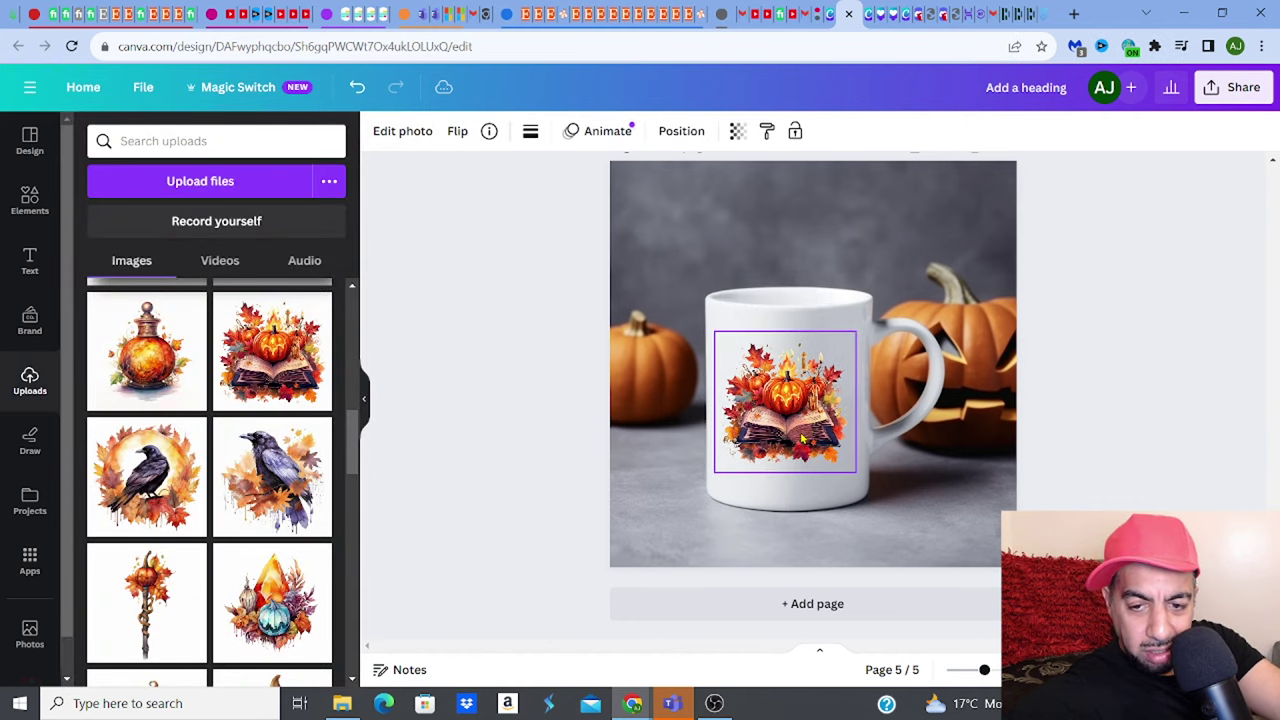
left_click(1106, 468)
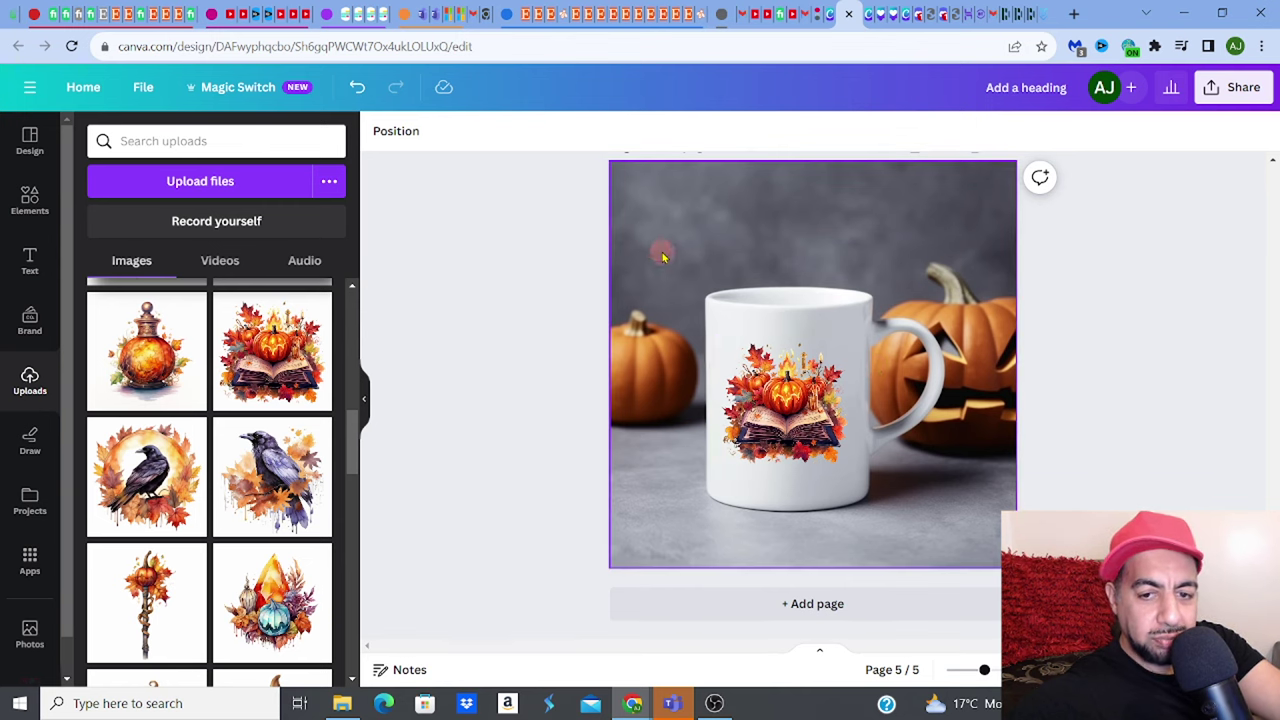
left_click(762, 390)
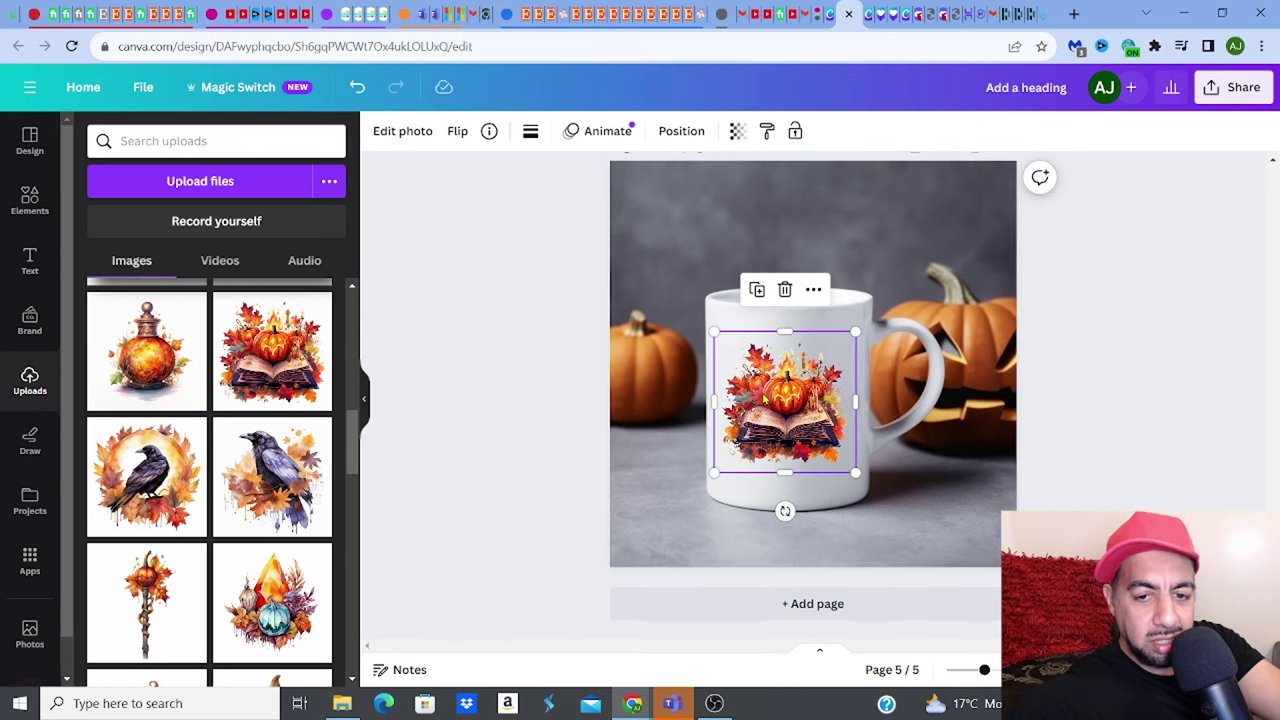
left_click(408, 133)
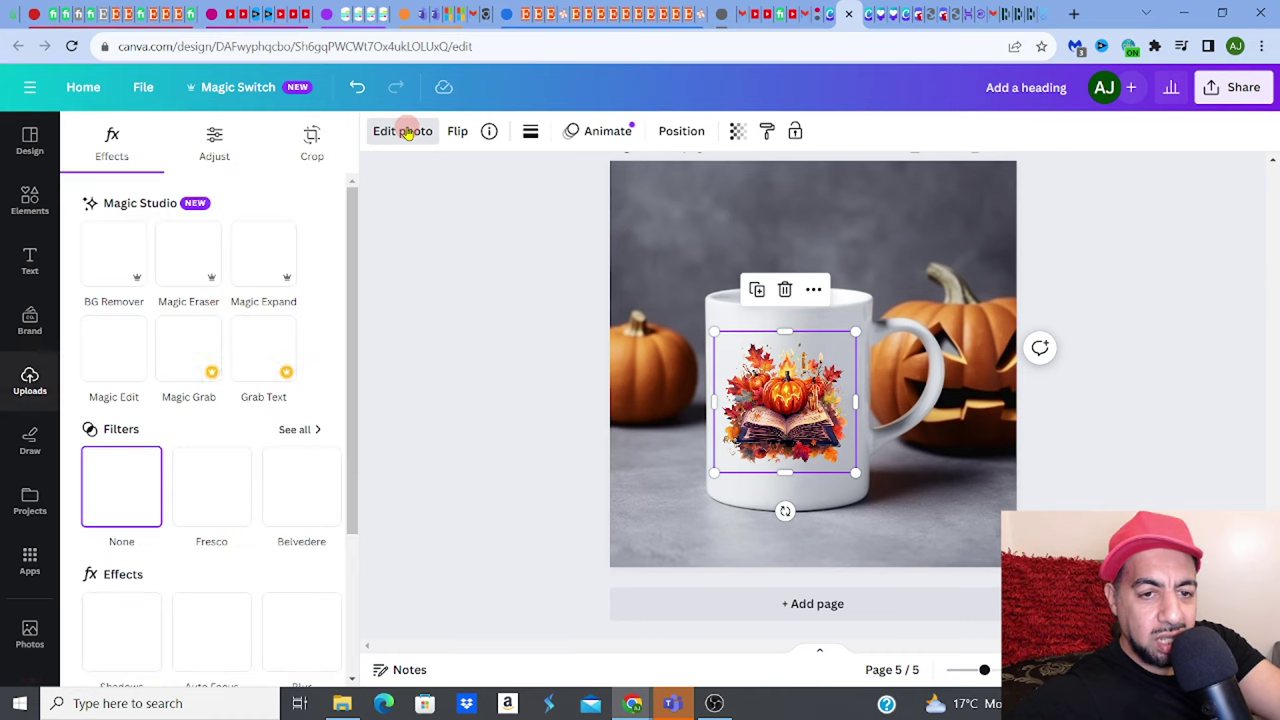
left_click(214, 137)
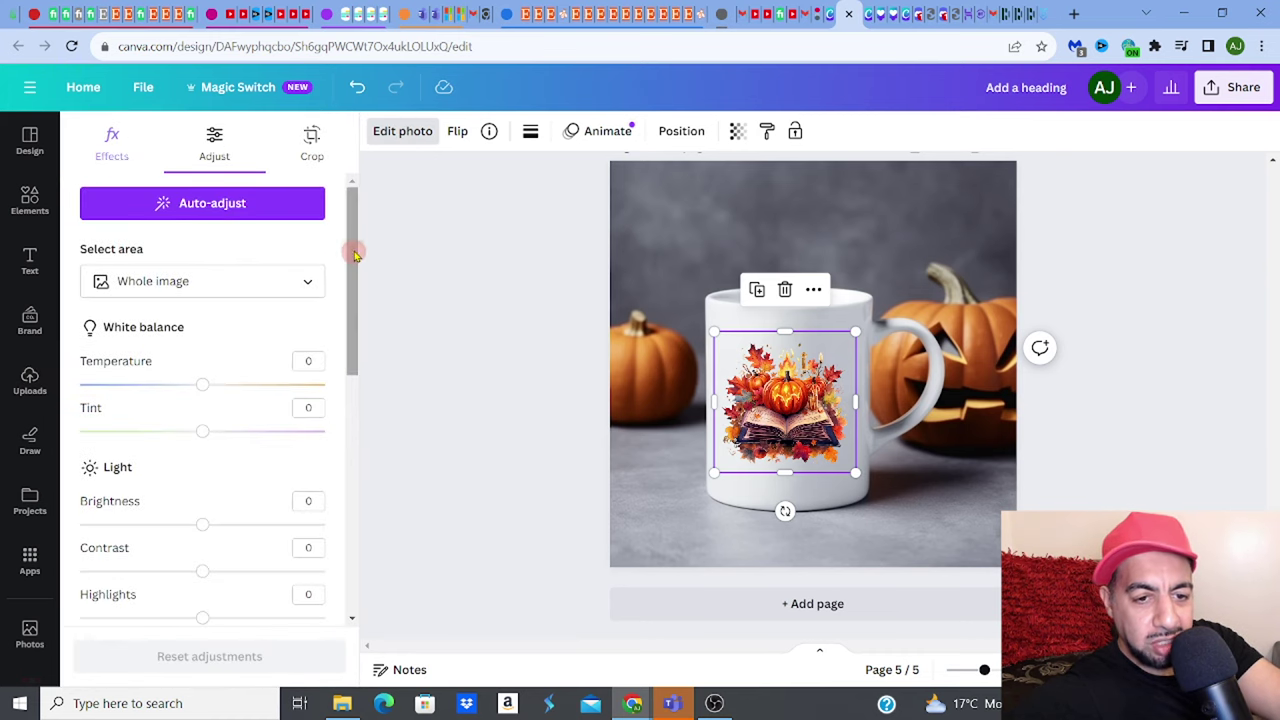
left_click_drag(355, 254, 357, 297)
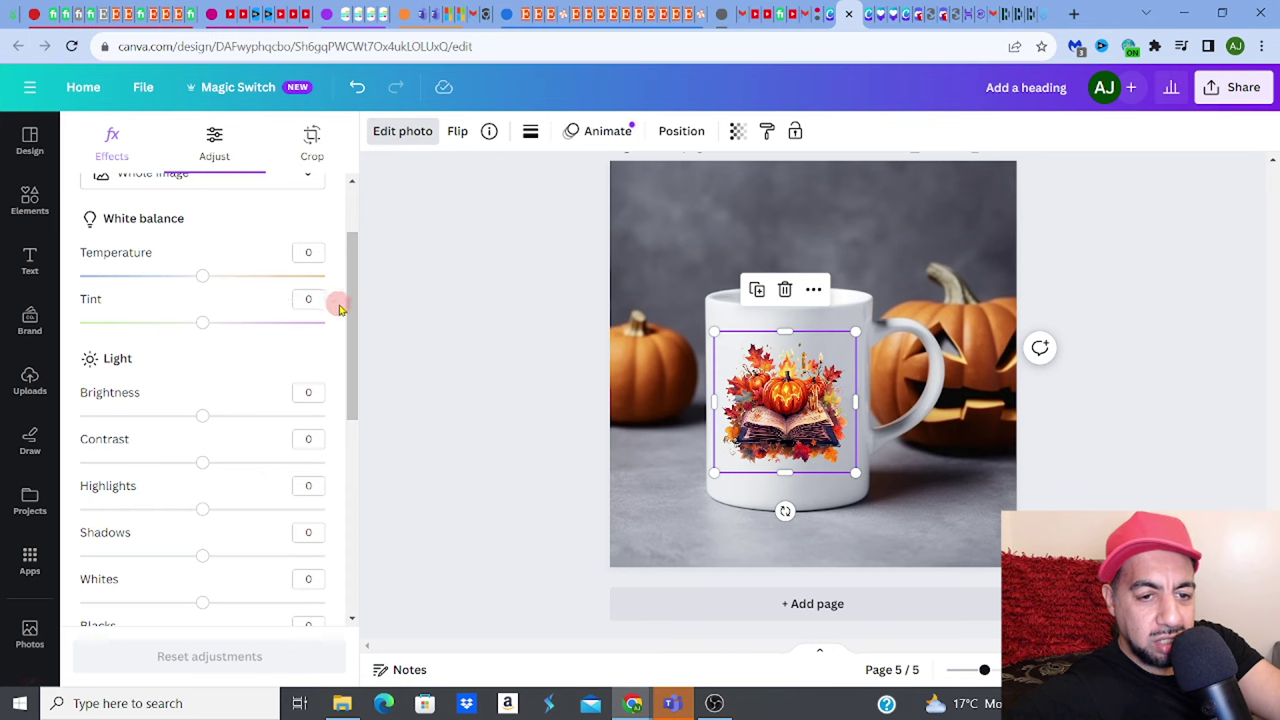
left_click_drag(352, 312, 461, 233)
key("Escape")
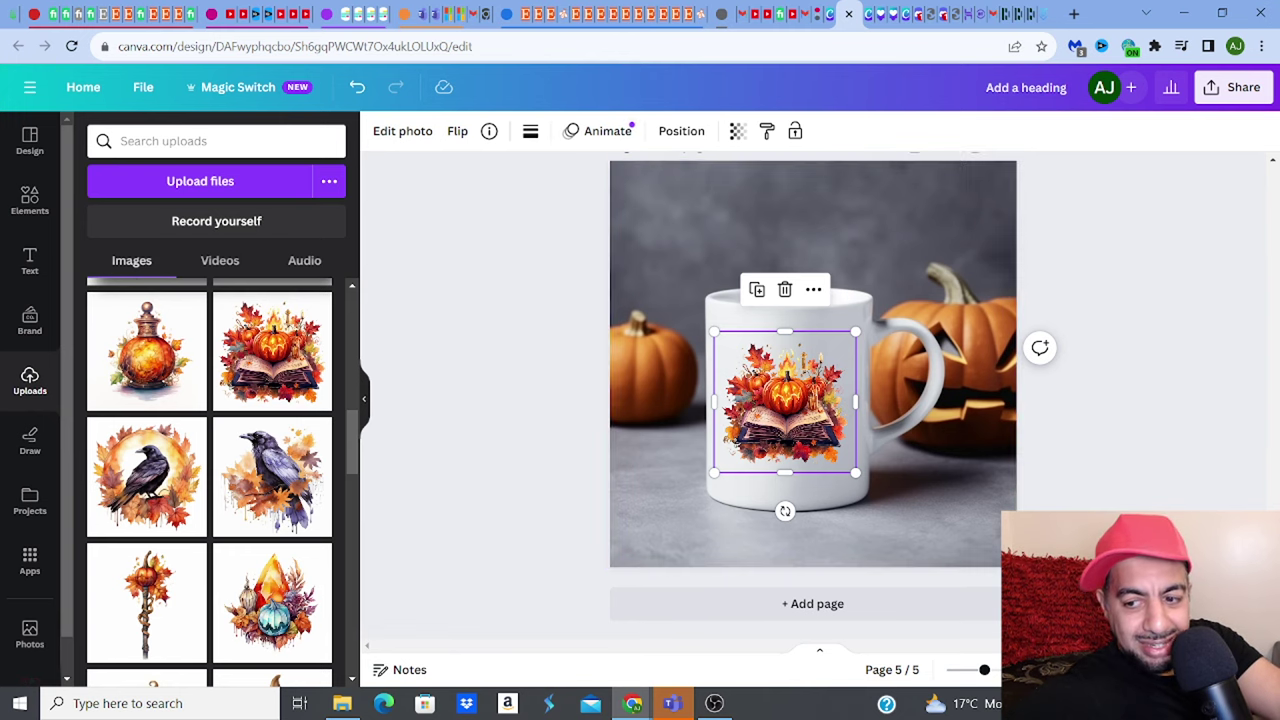
Step: Enlarge the wizard artwork on page 3 slightly and recentre it on the T-shirt's chest
left_click_drag(1268, 561, 1249, 367)
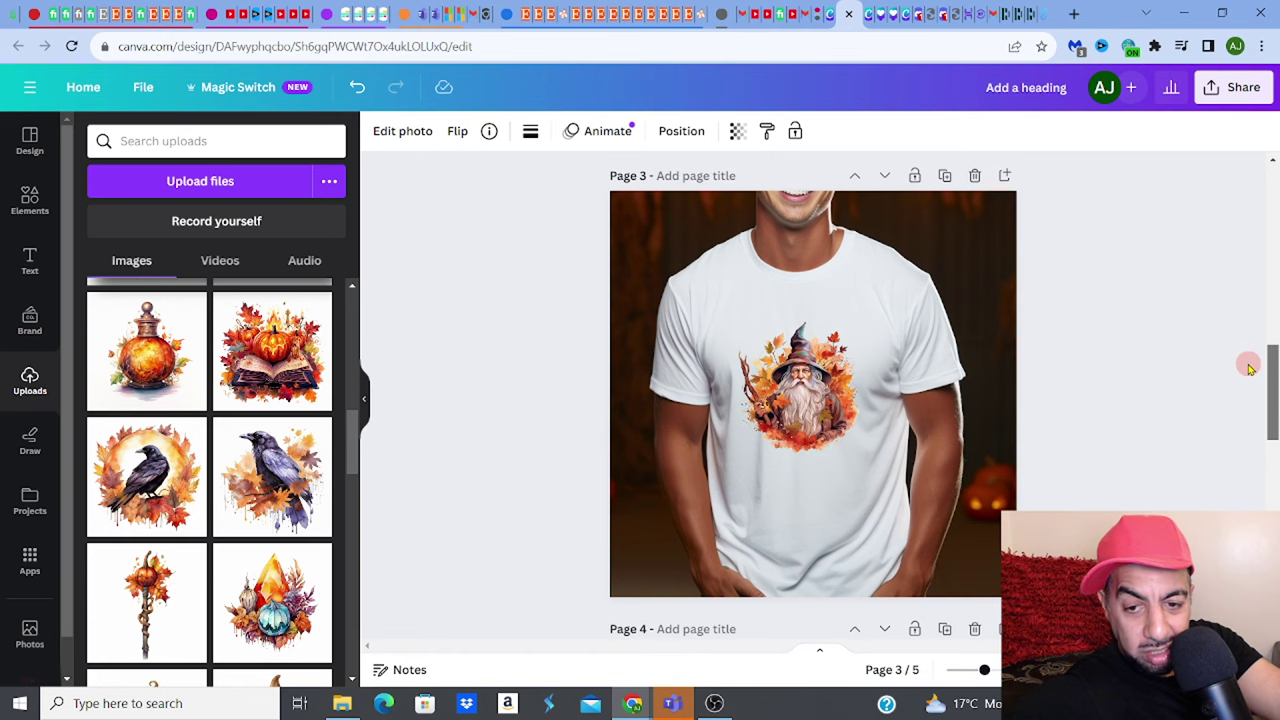
left_click(838, 393)
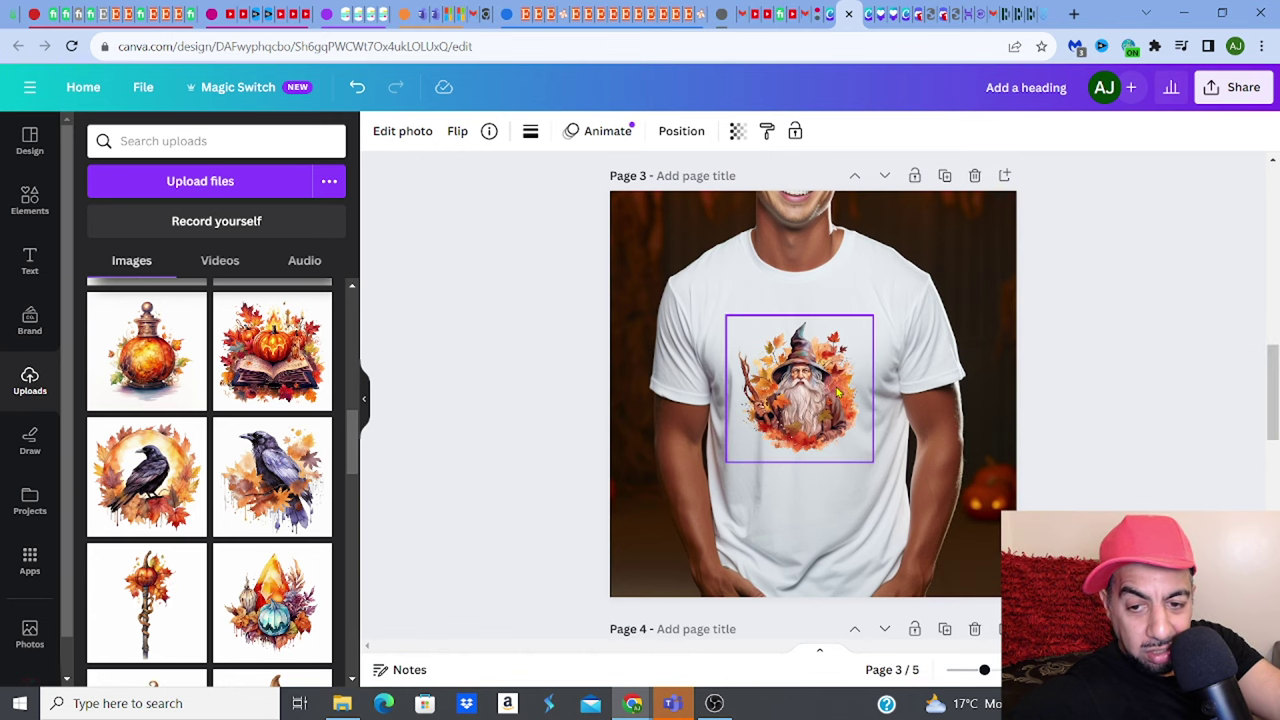
left_click(838, 392)
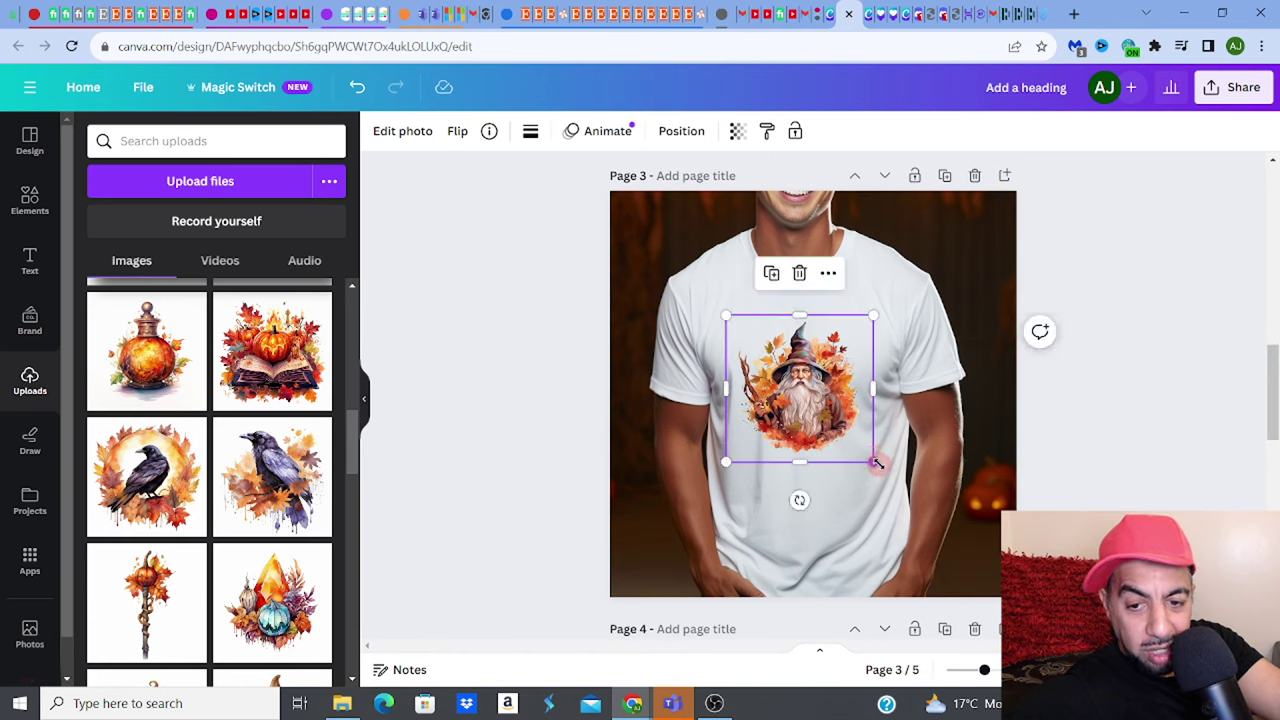
left_click_drag(881, 469, 893, 481)
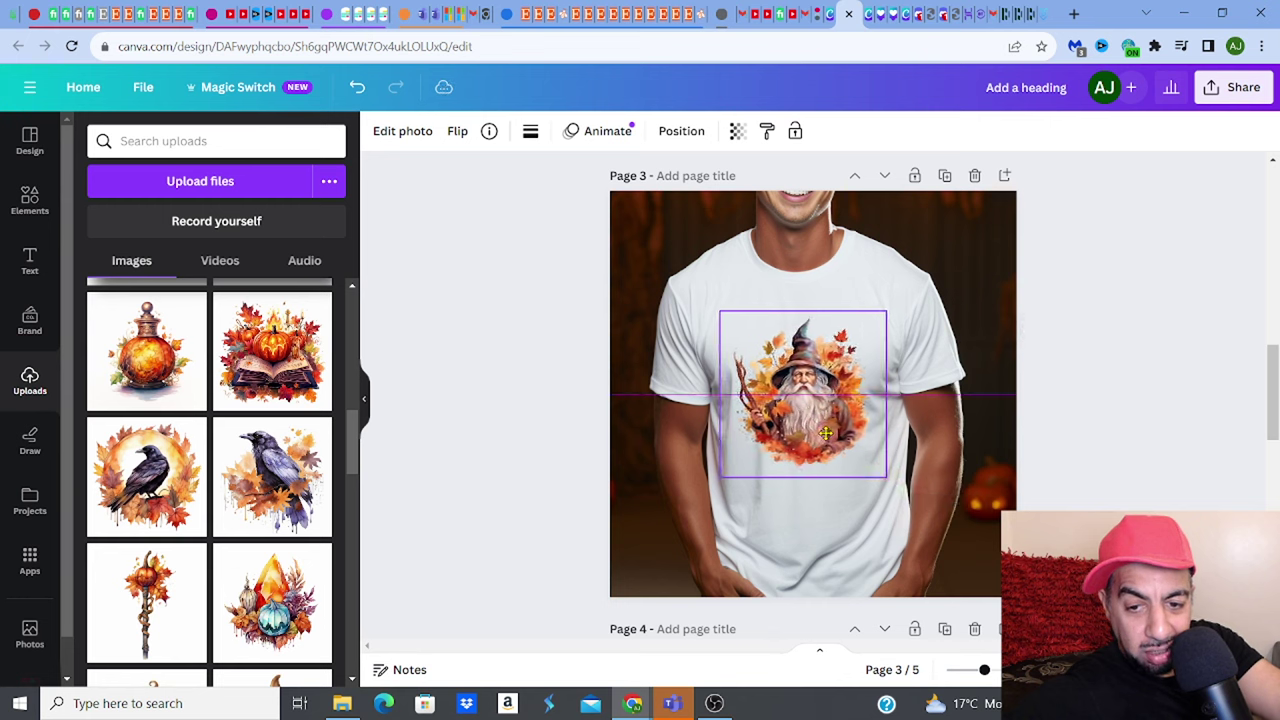
left_click(1172, 463)
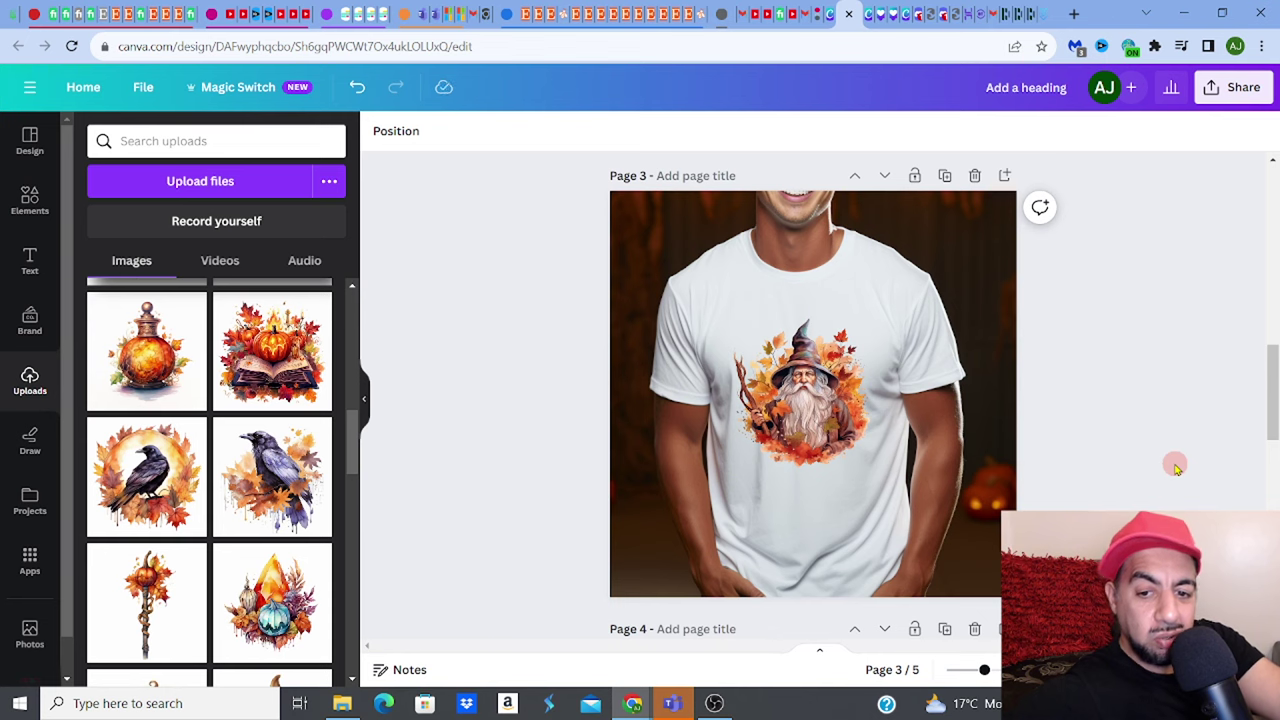
Step: Switch to the Wizard School Watercolour Clip Art listing on Etsy and analyze it to examine its tags and title keywords
scroll(1273, 425, "up", 1)
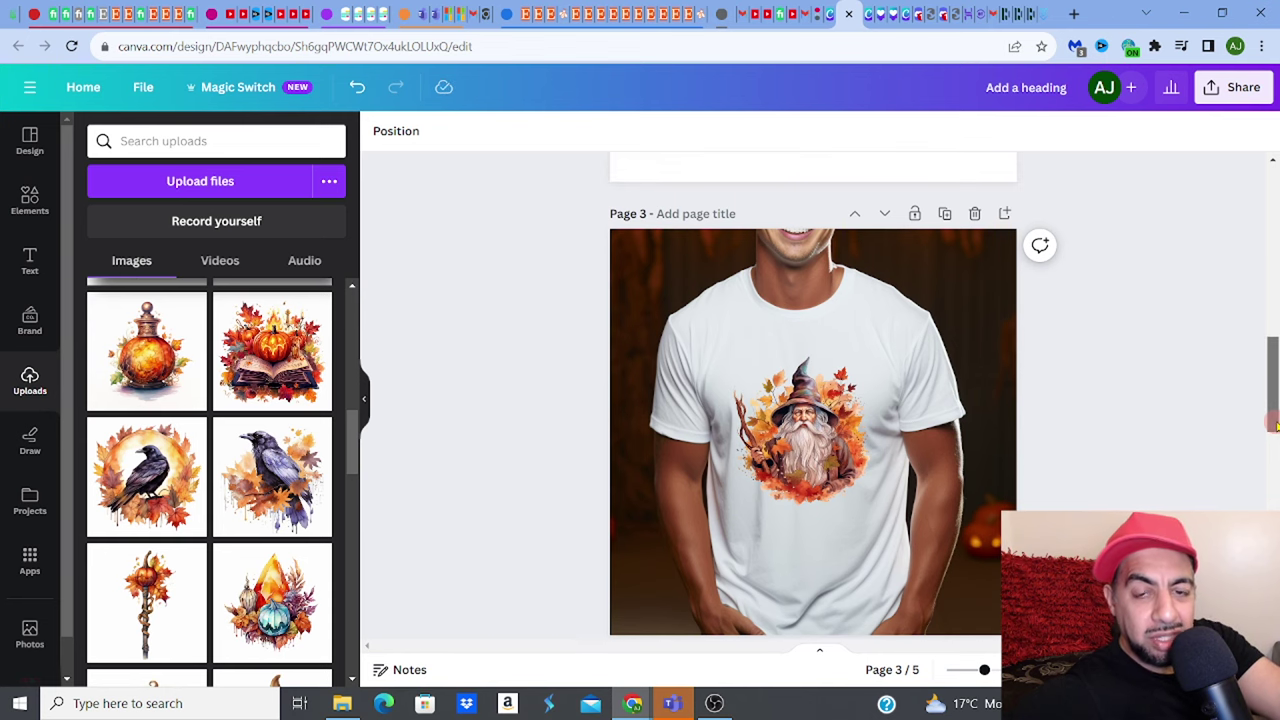
left_click_drag(1273, 425, 1240, 262)
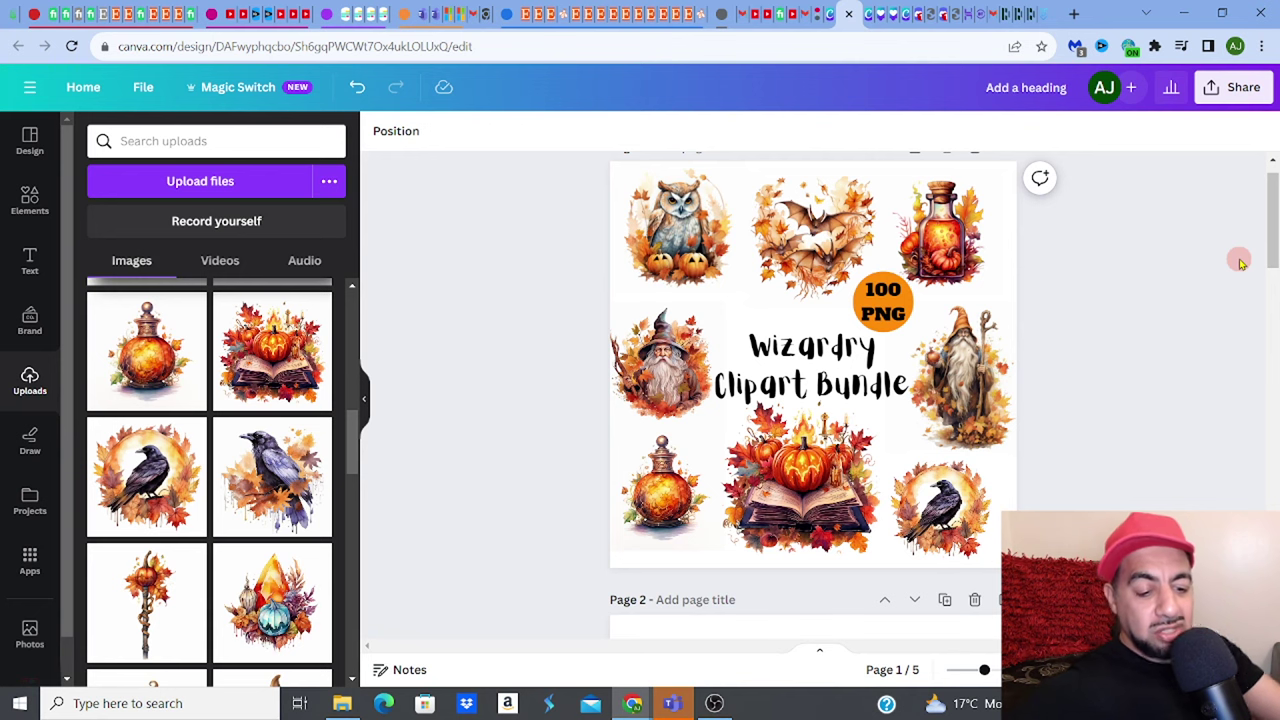
left_click(575, 20)
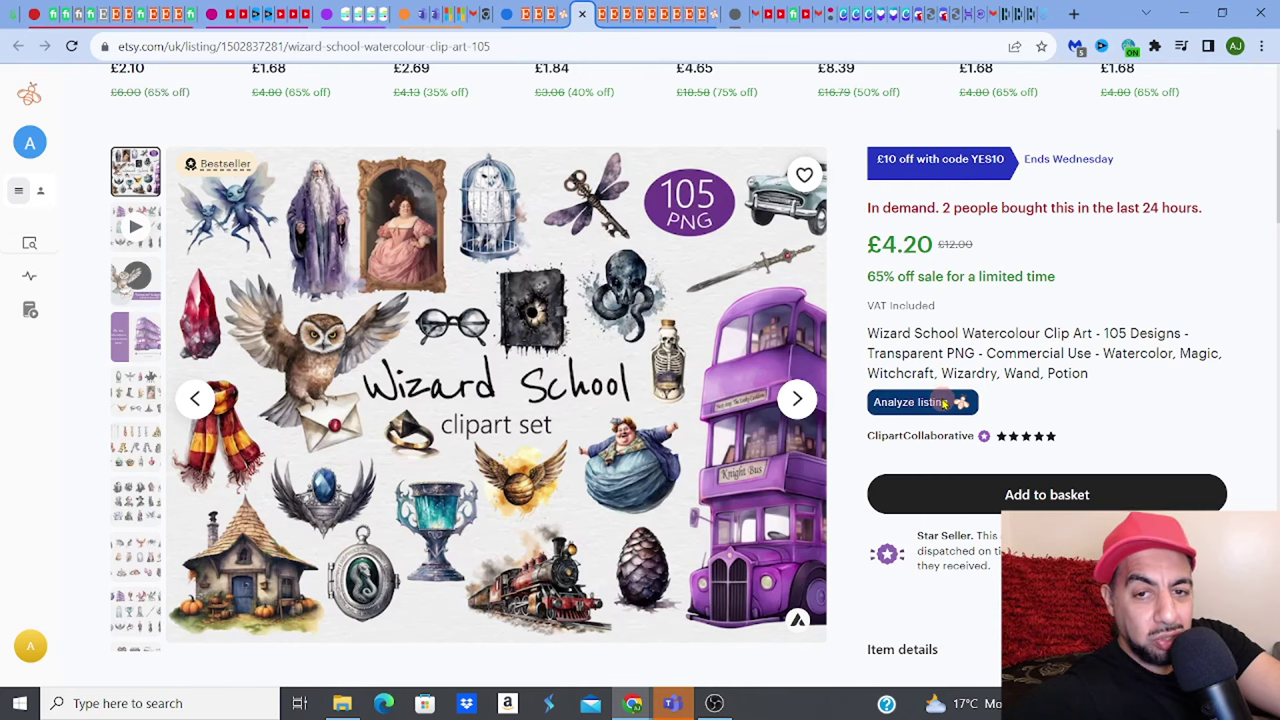
left_click(944, 402)
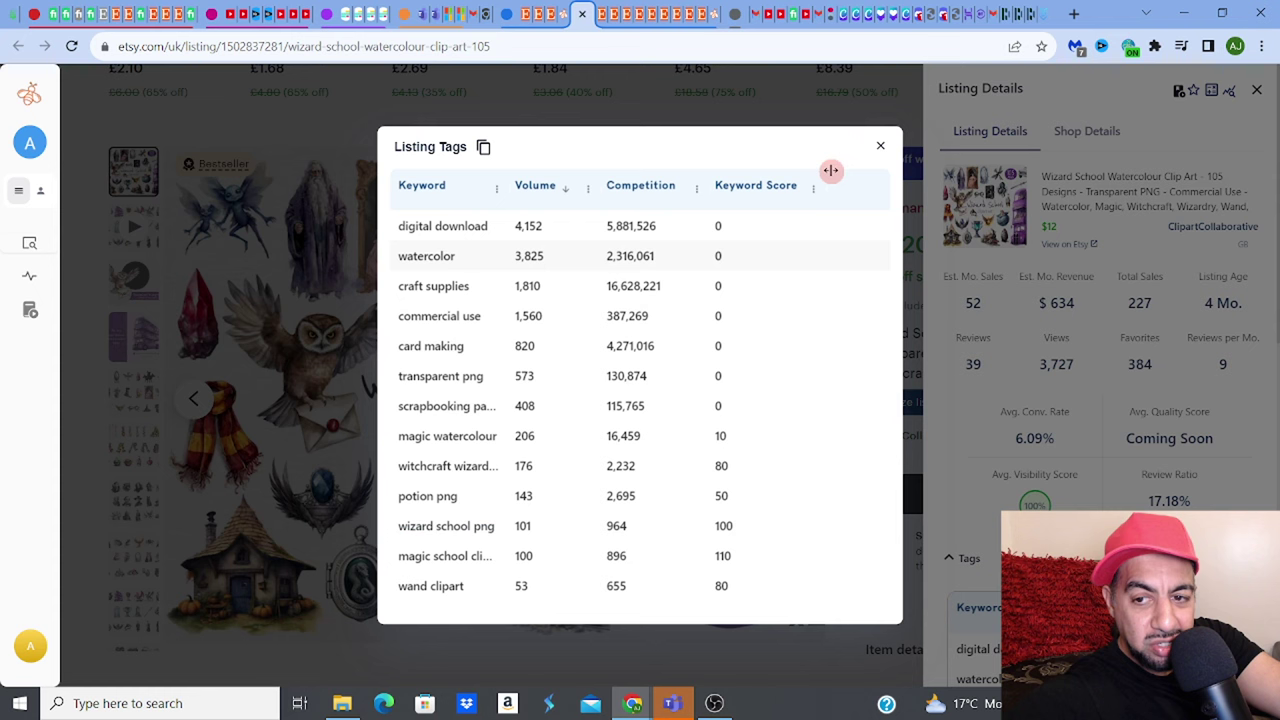
left_click(881, 150)
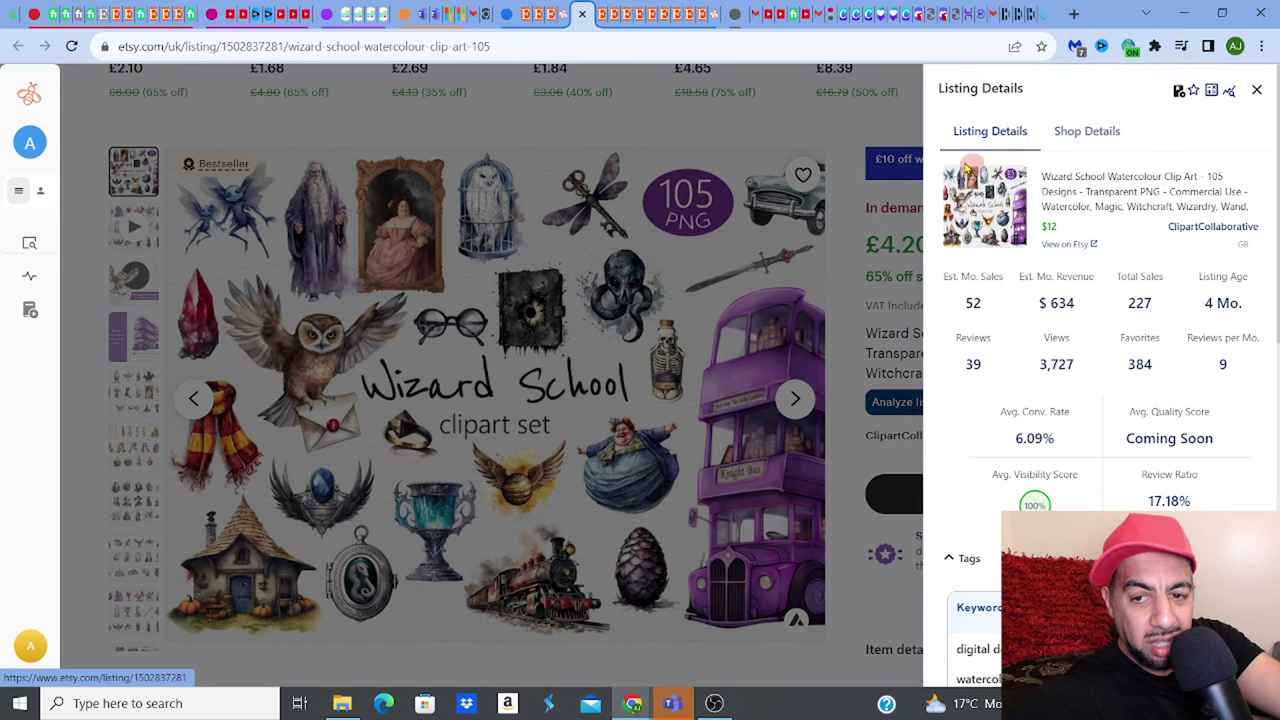
left_click(876, 119)
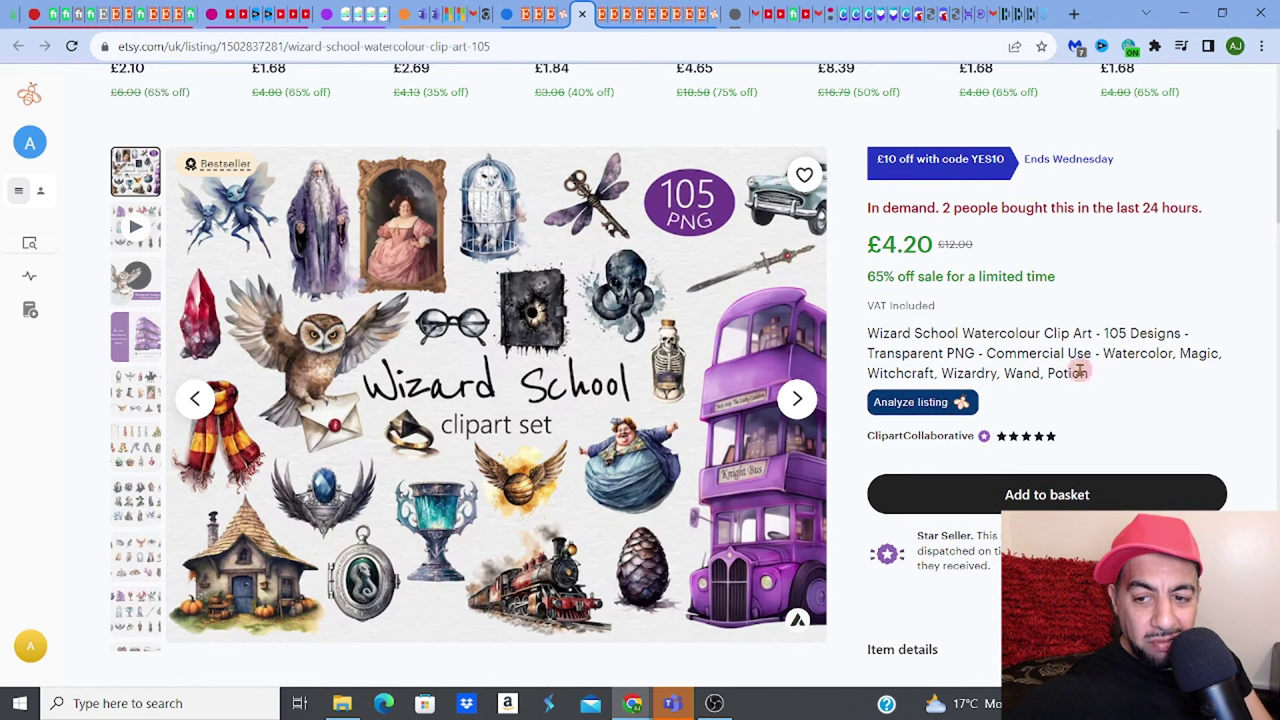
left_click_drag(1048, 372, 1094, 376)
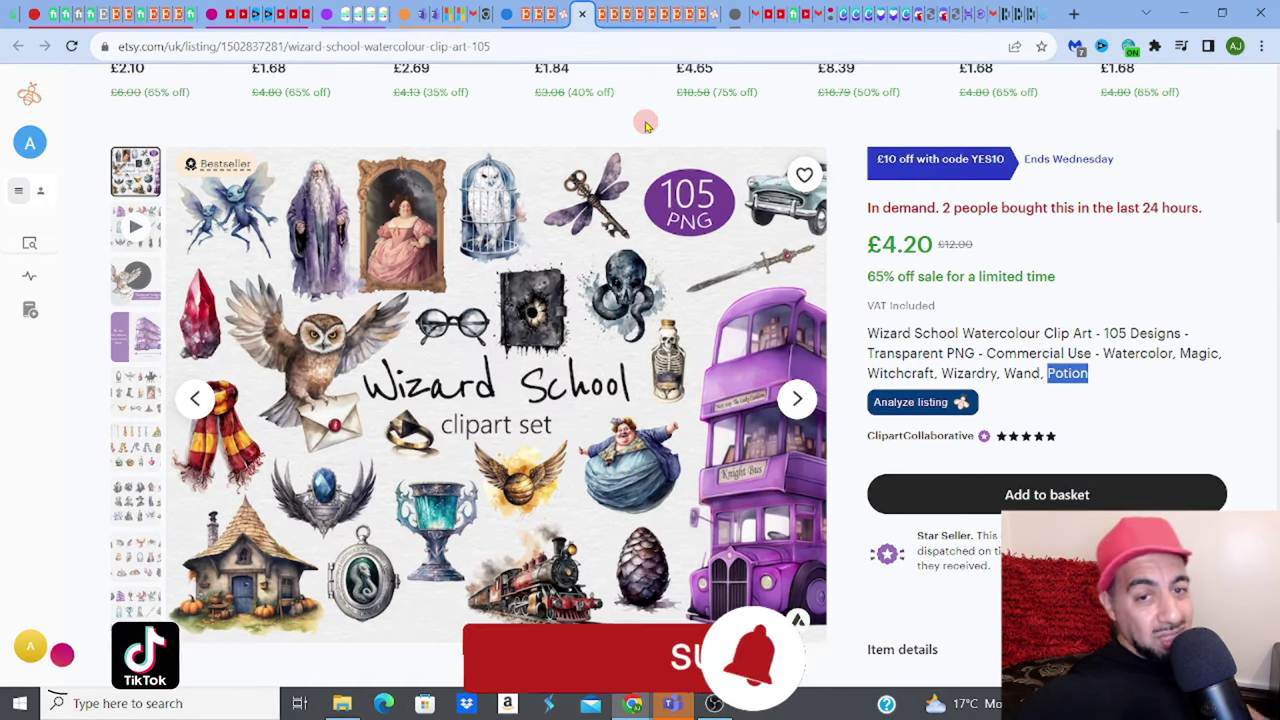
Step: Switch to EverBee Product Analytics, close the listing details and review the sales, favorites and views columns for "clipart watercolour wizard"
left_click(855, 16)
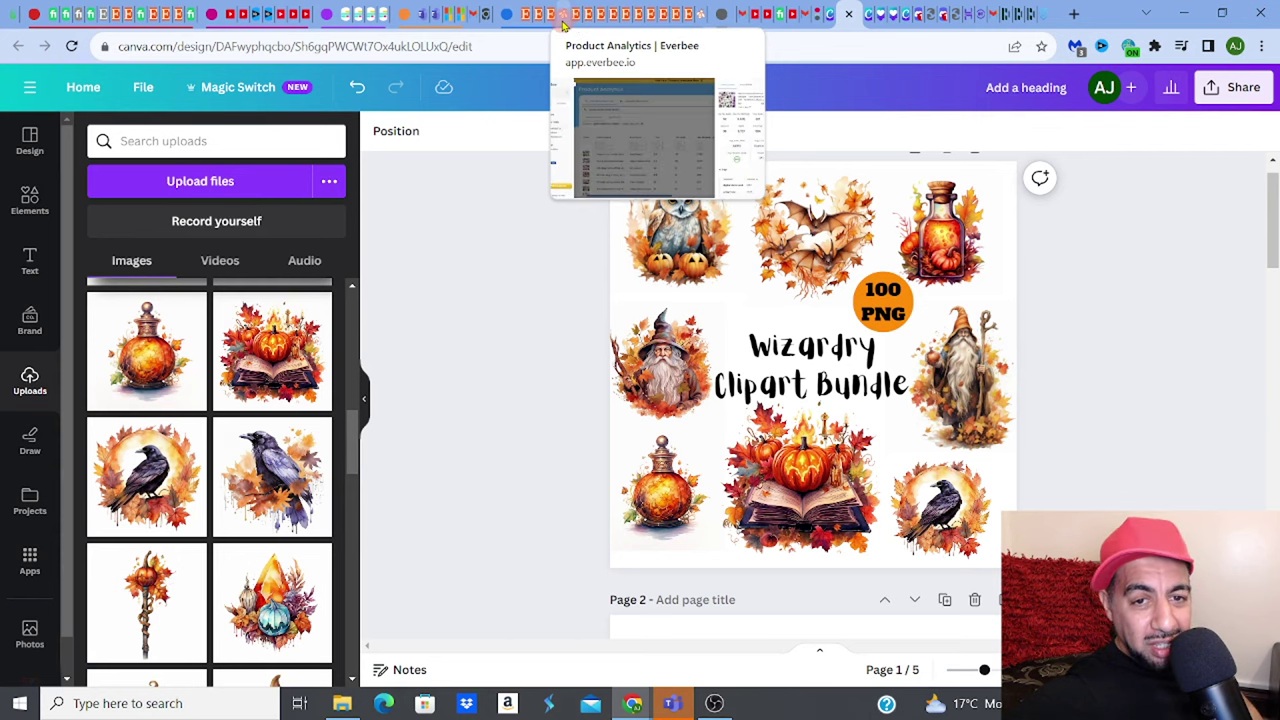
left_click(566, 22)
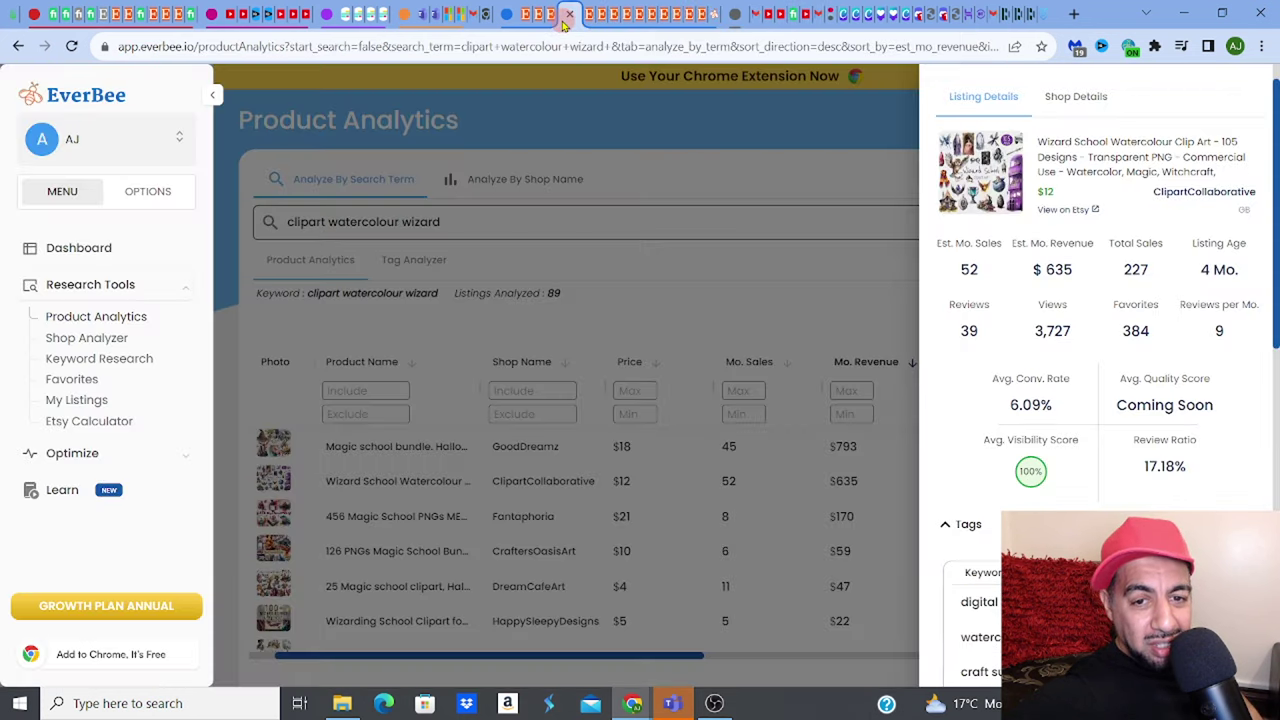
left_click(658, 203)
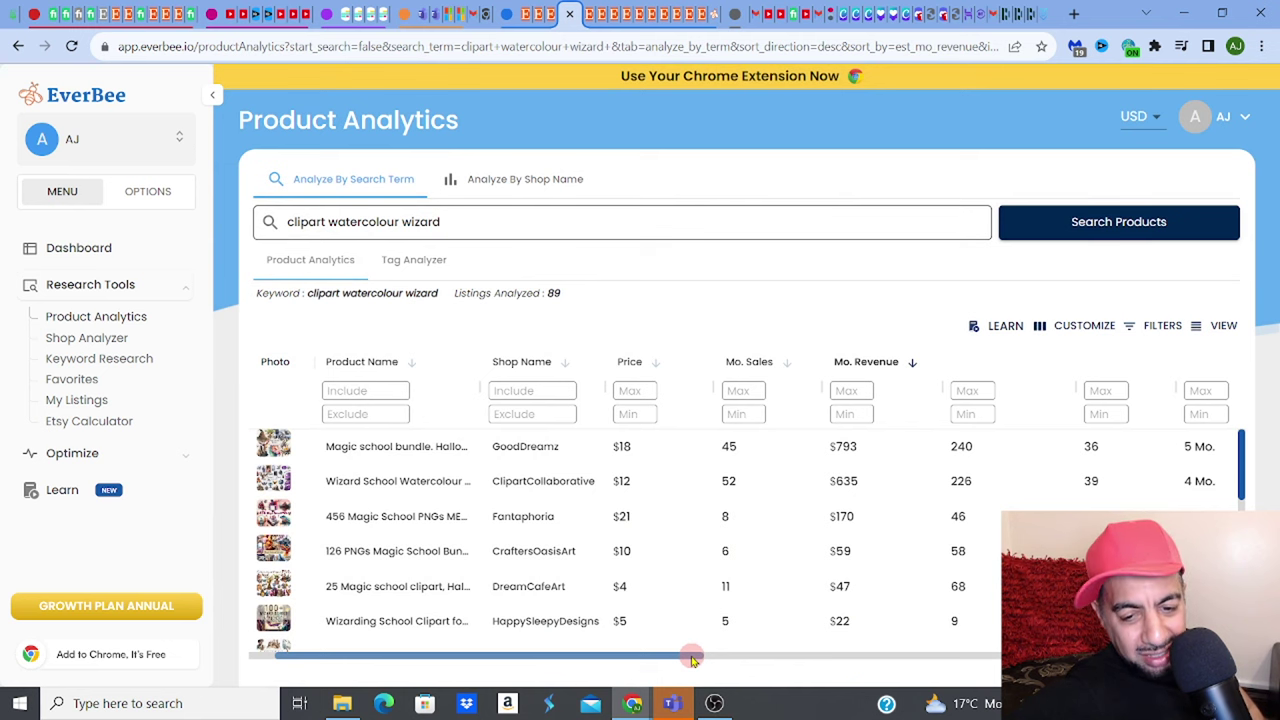
left_click_drag(691, 660, 847, 668)
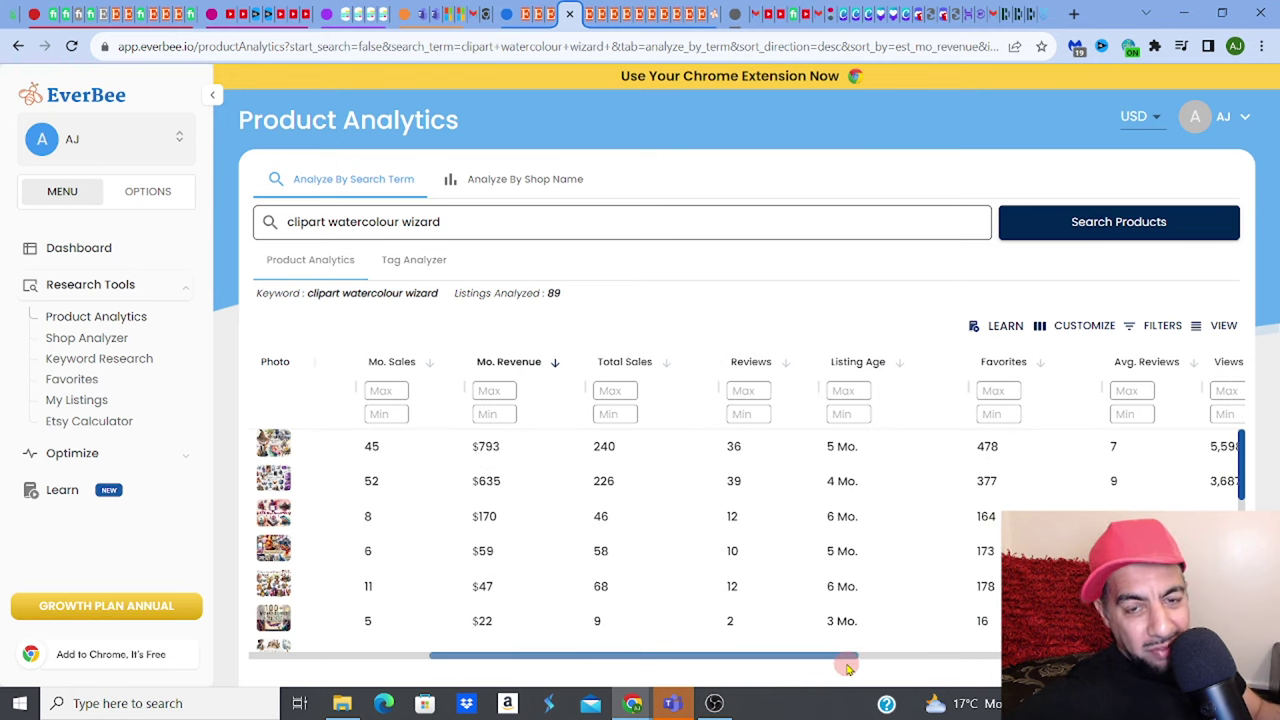
left_click_drag(849, 668, 1028, 662)
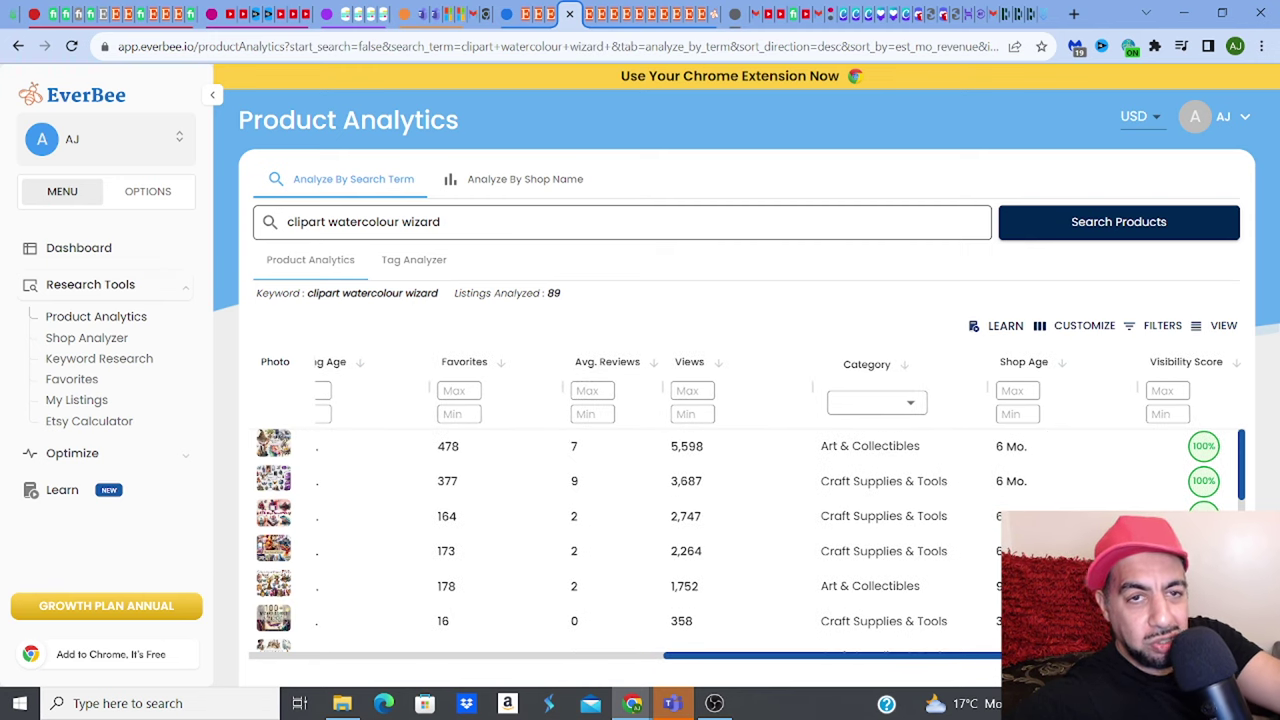